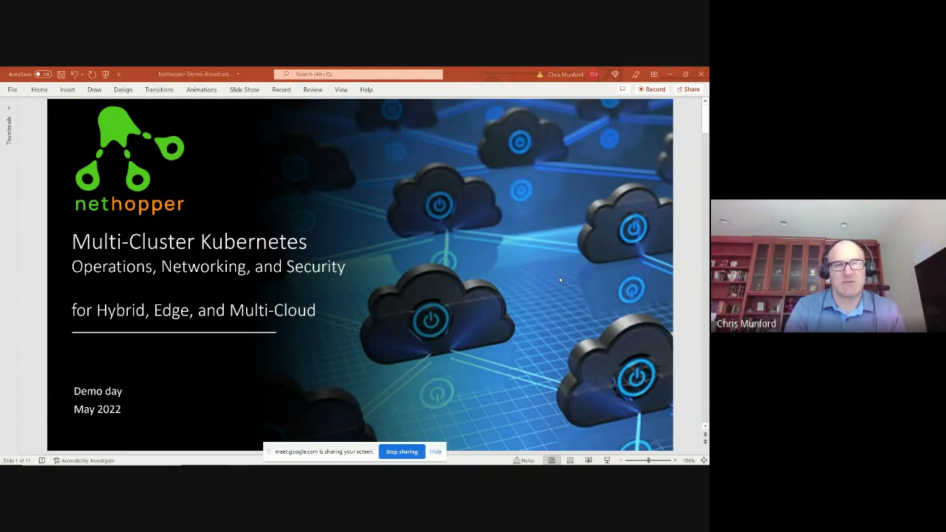
Present the slides as a slide show from "The 'multi-cloud' problems we solve" through "Demo: Overview", and end the show
scroll(562, 279, down, 3)
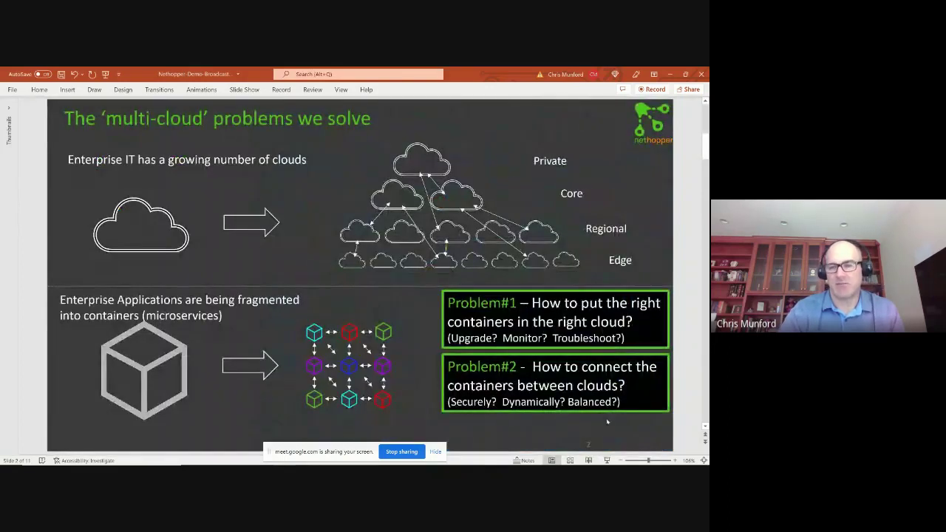
click(607, 459)
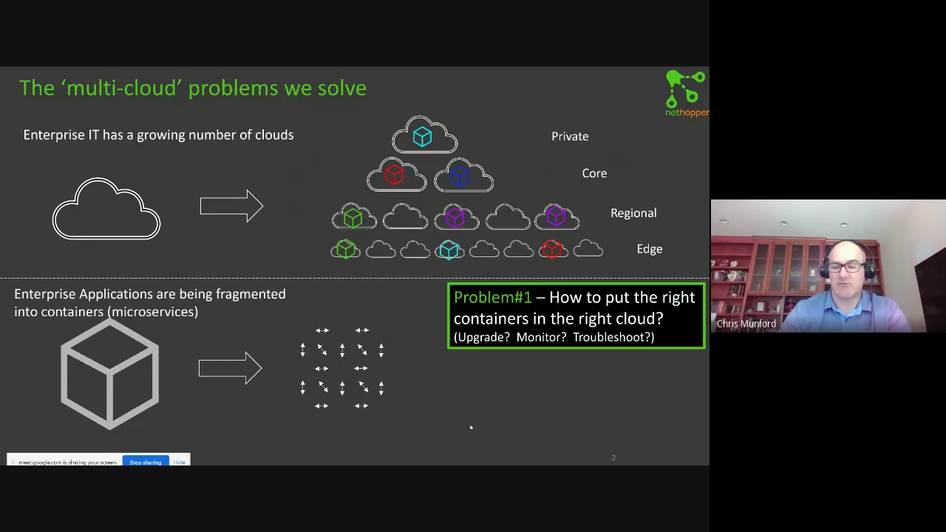
key(Right)
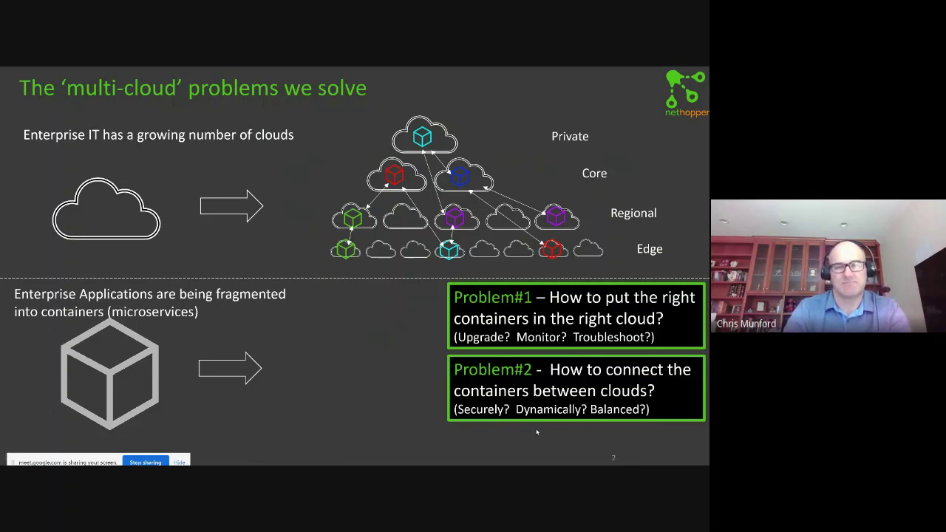
key(Right)
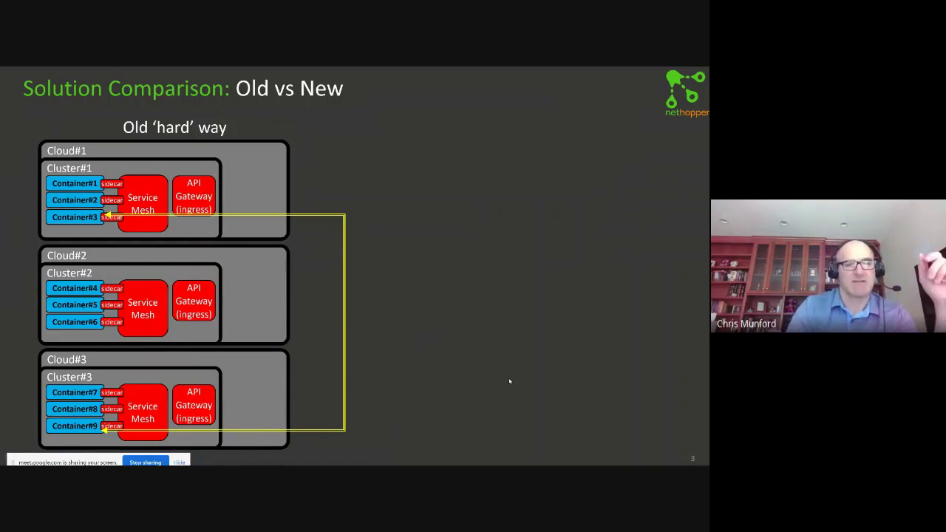
key(Right)
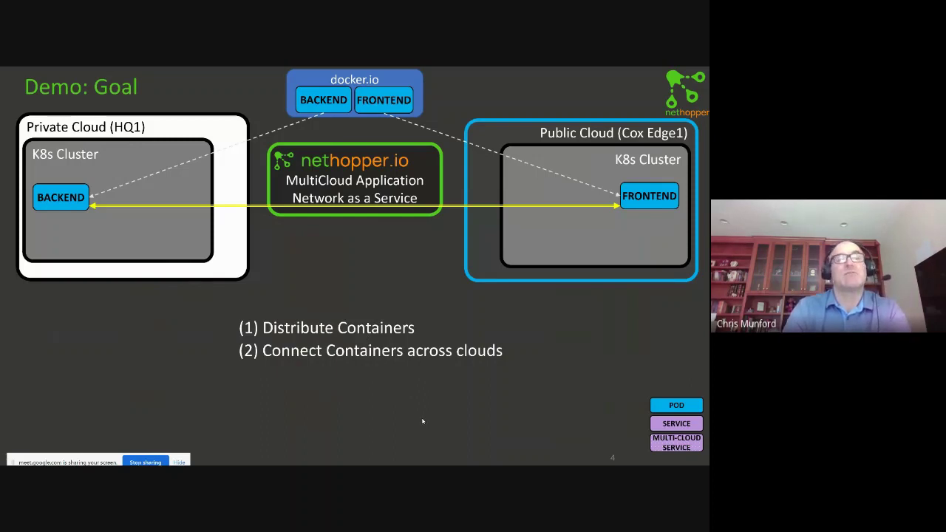
key(Right)
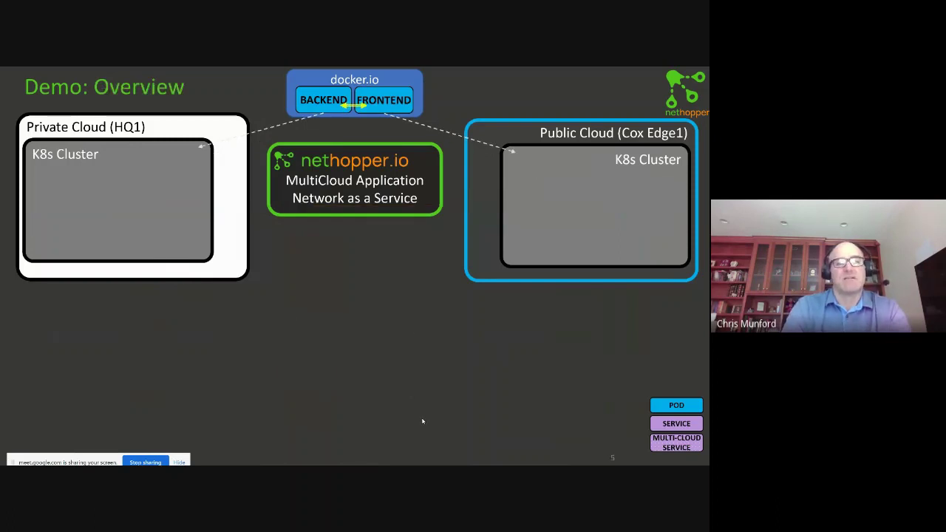
key(Right)
key(Escape)
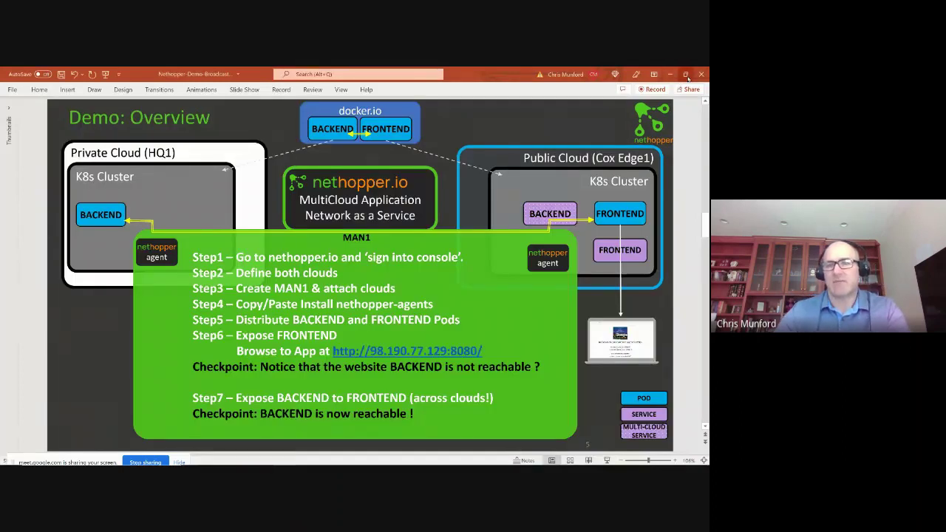
Shrink the presentation window to reveal the desktop and bring up the "Demo: Step 1-4" slide
click(686, 74)
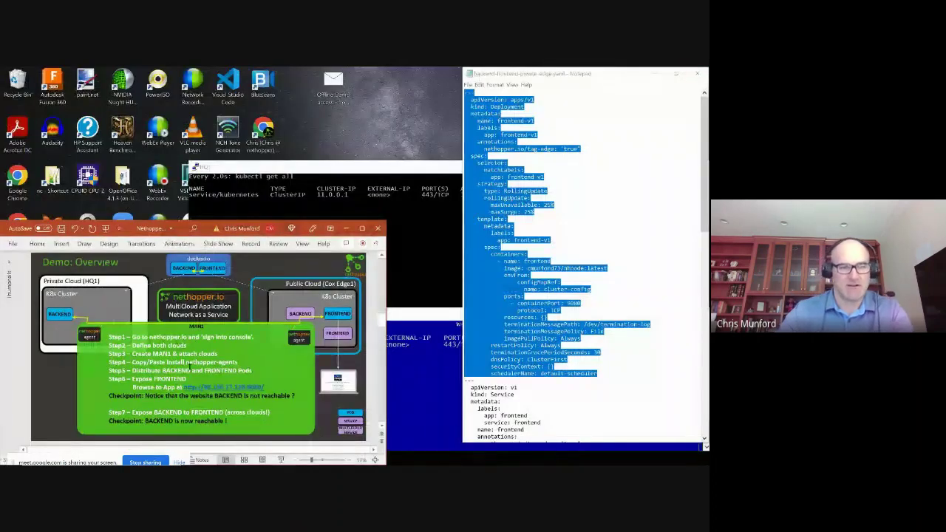
scroll(383, 400, down, 1)
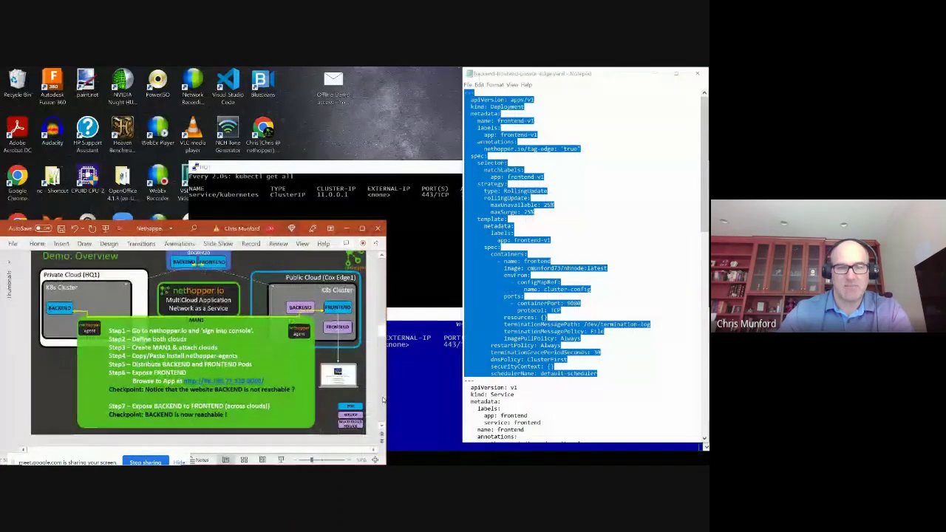
scroll(184, 402, down, 2)
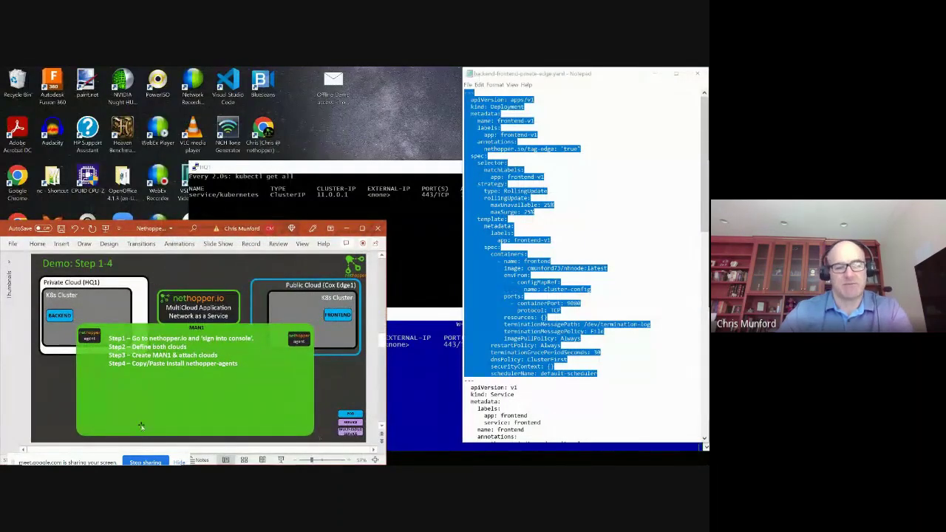
Switch to Chrome, sign in to the console from the nethopper.io site, and close the duplicate Nethopper tab
mouse_move(229, 460)
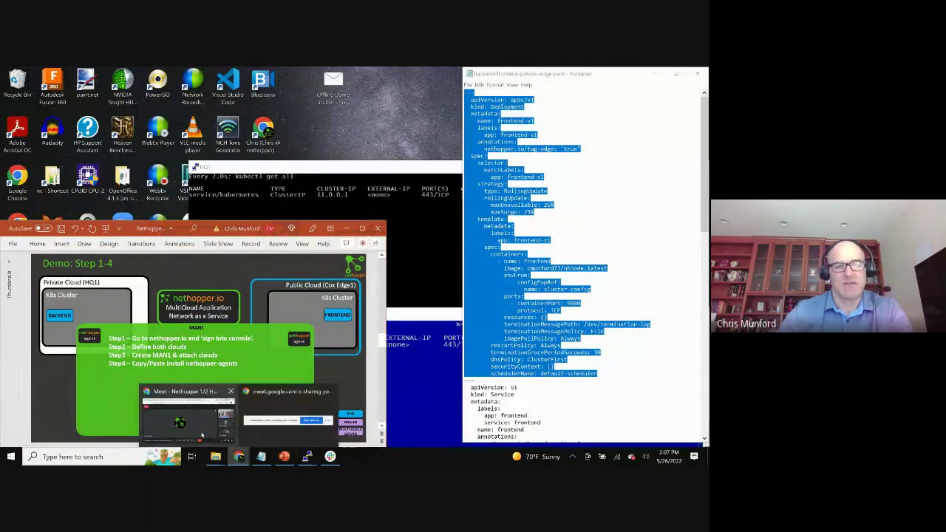
click(207, 415)
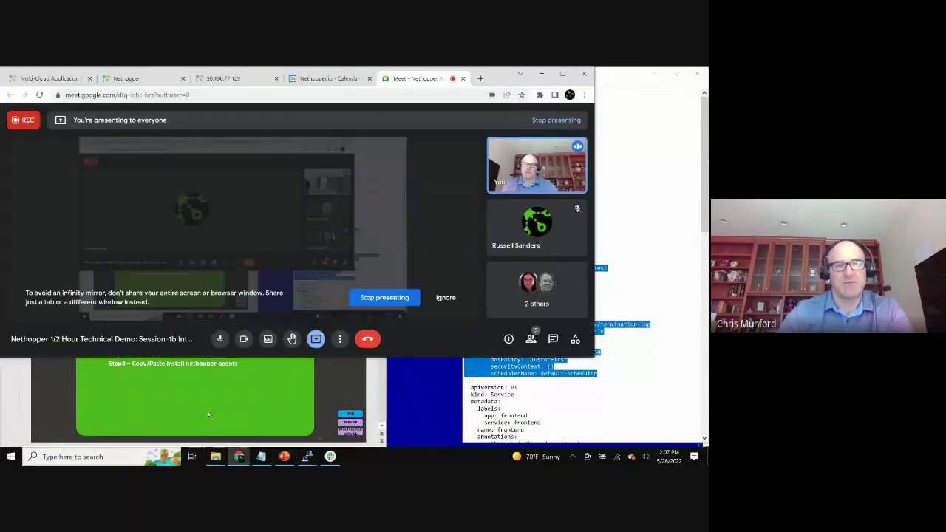
click(57, 78)
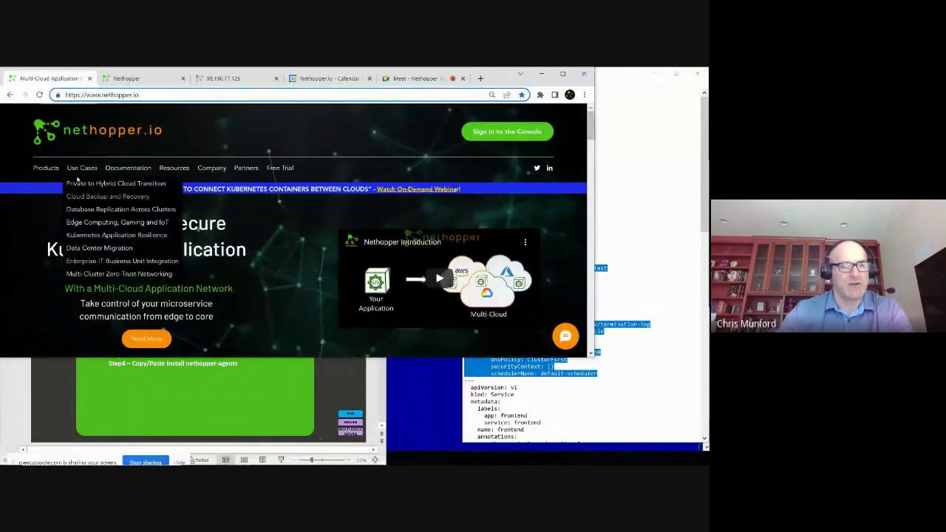
mouse_move(59, 169)
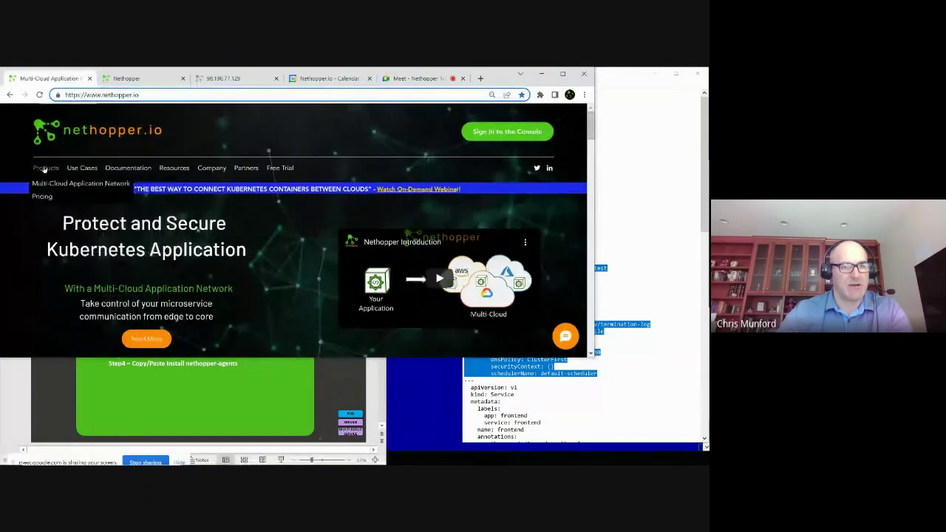
click(503, 132)
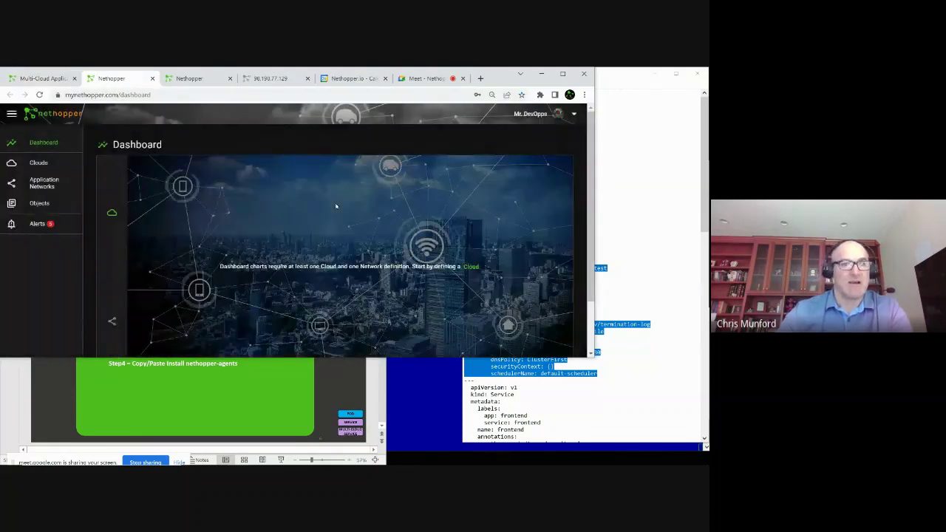
click(230, 78)
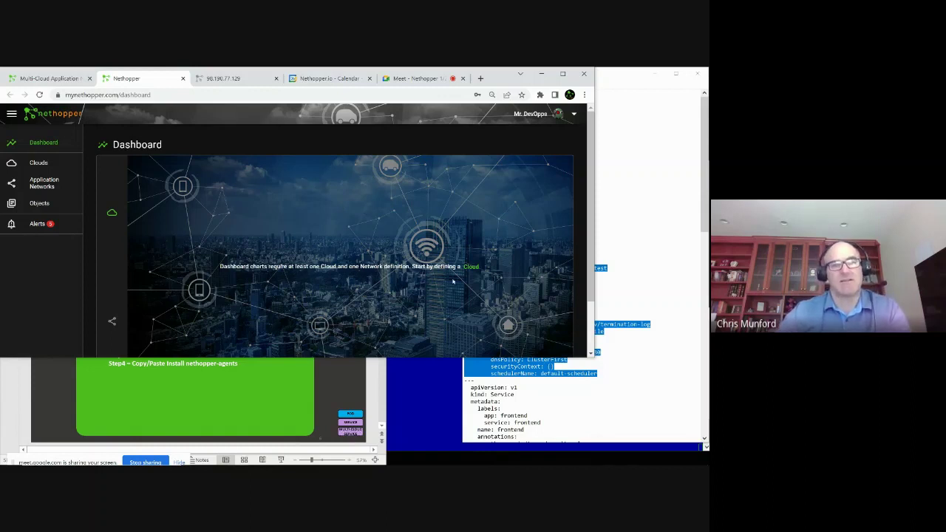
Start a new cloud definition in the Nethopper console with the name COX-EDGE-PVD and the location Providence
click(331, 390)
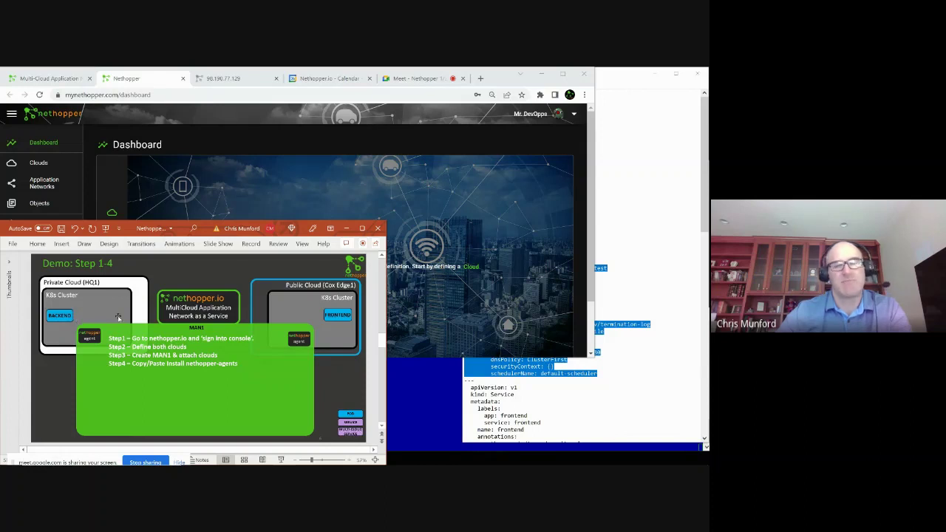
click(464, 232)
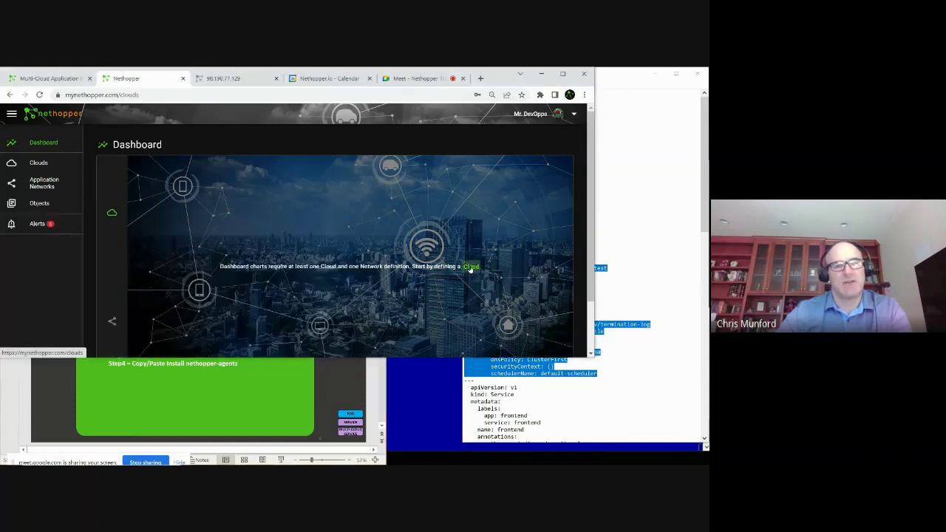
click(471, 267)
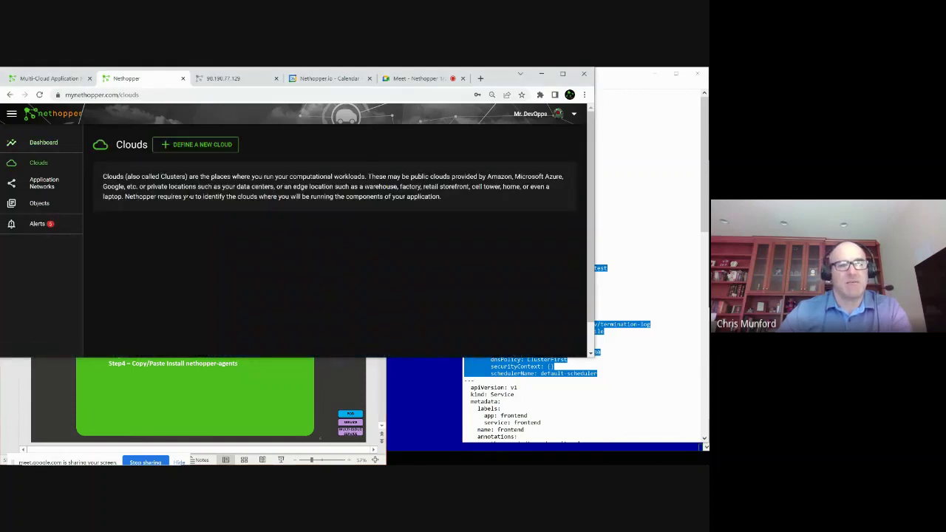
click(194, 146)
click(256, 156)
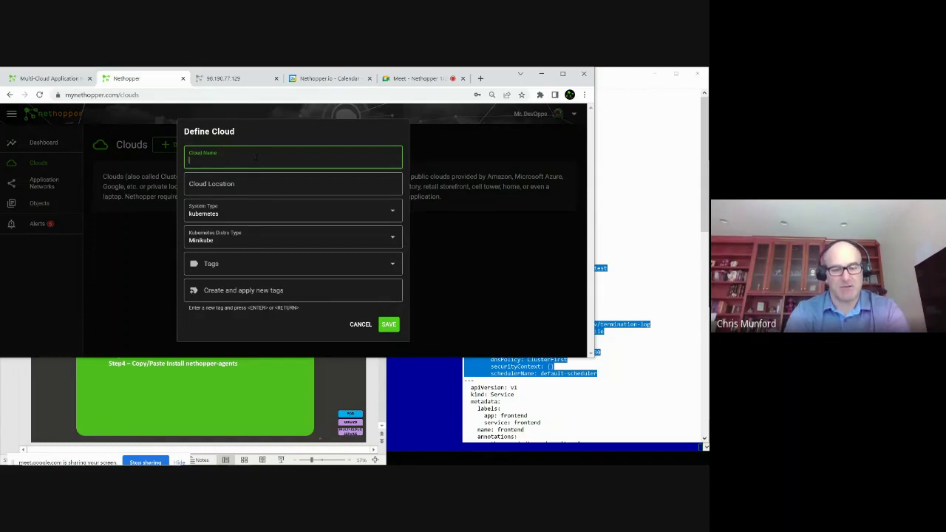
text(cox-EDGE-PVD)
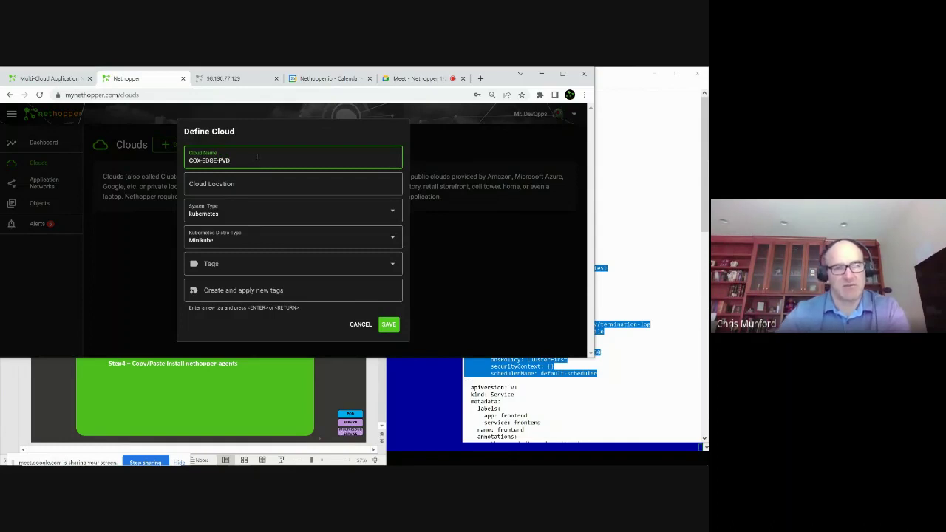
click(246, 183)
text(Prov)
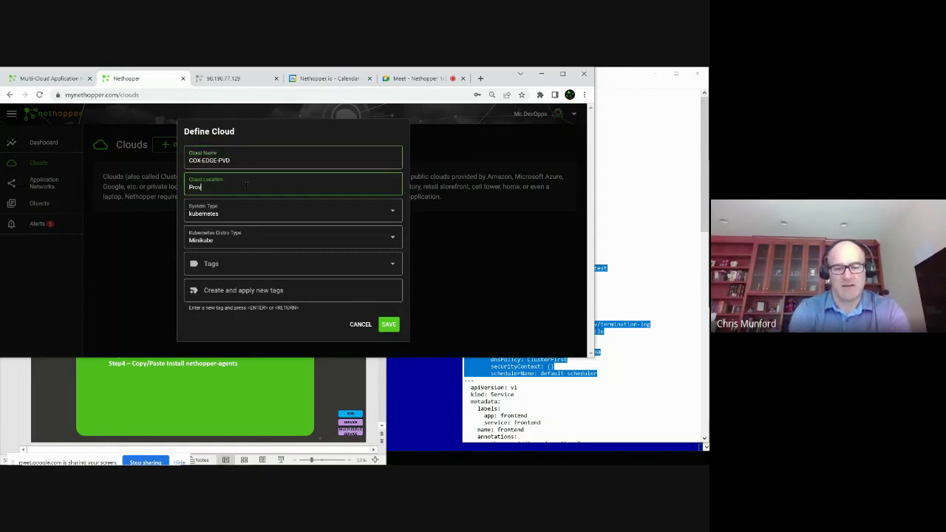
text(idence)
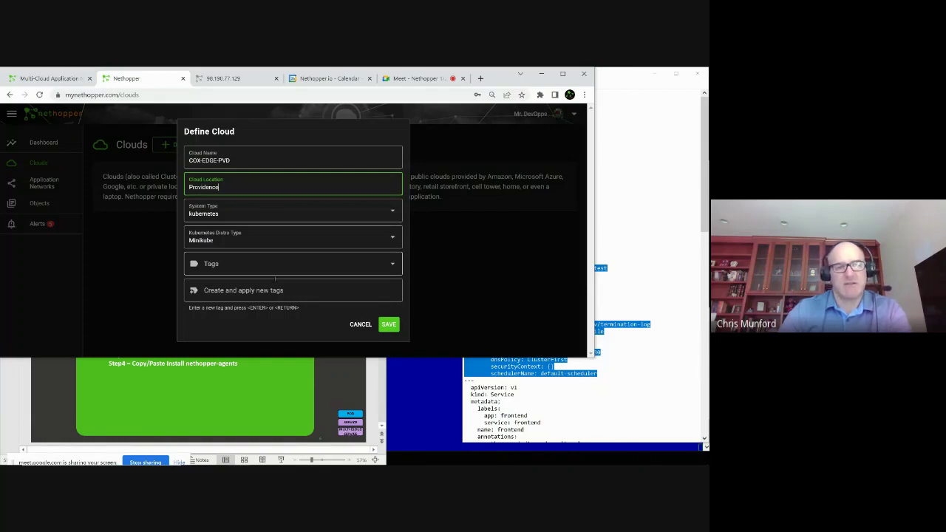
Create and apply the tag "edge" to the COX-EDGE-PVD cloud and save the definition
click(275, 290)
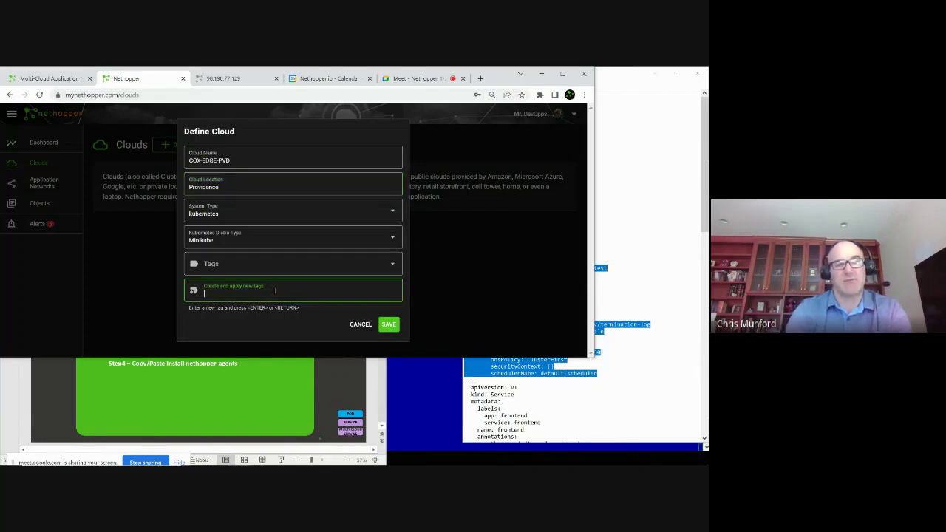
text(edge)
key(Return)
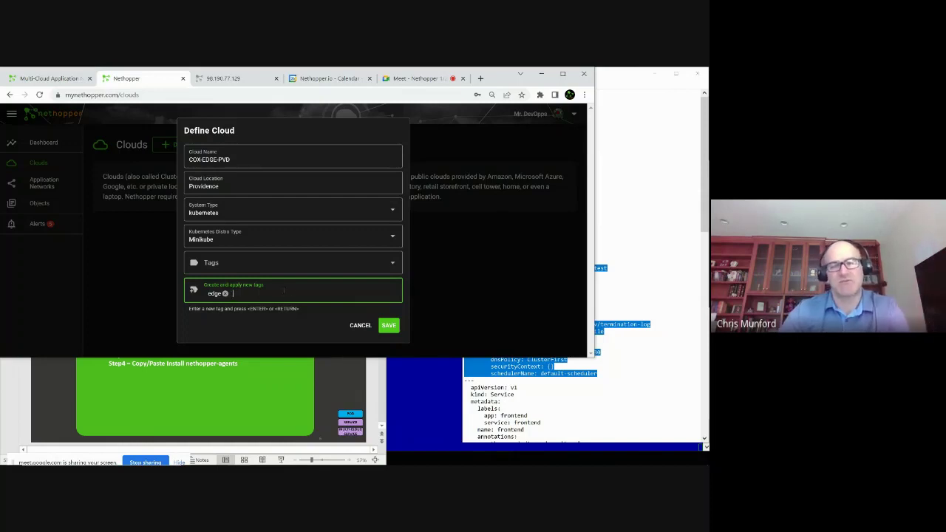
click(388, 326)
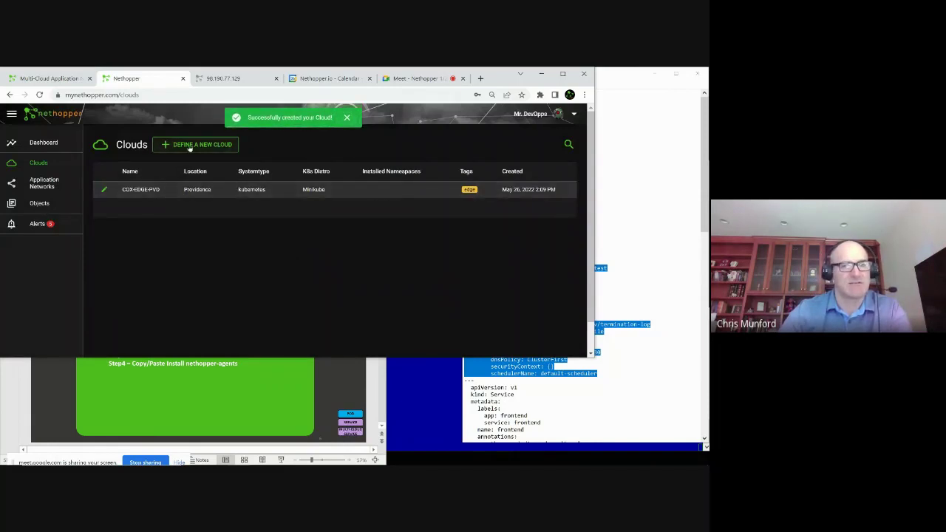
Start a second cloud definition with the name HQ1 and the location Boston
click(222, 145)
click(240, 162)
text(HQ1)
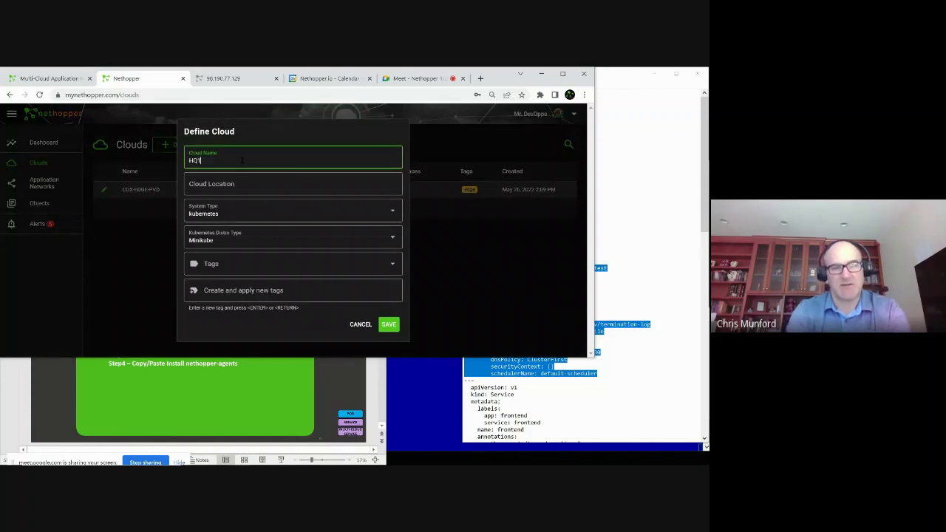
click(241, 186)
text(Boston)
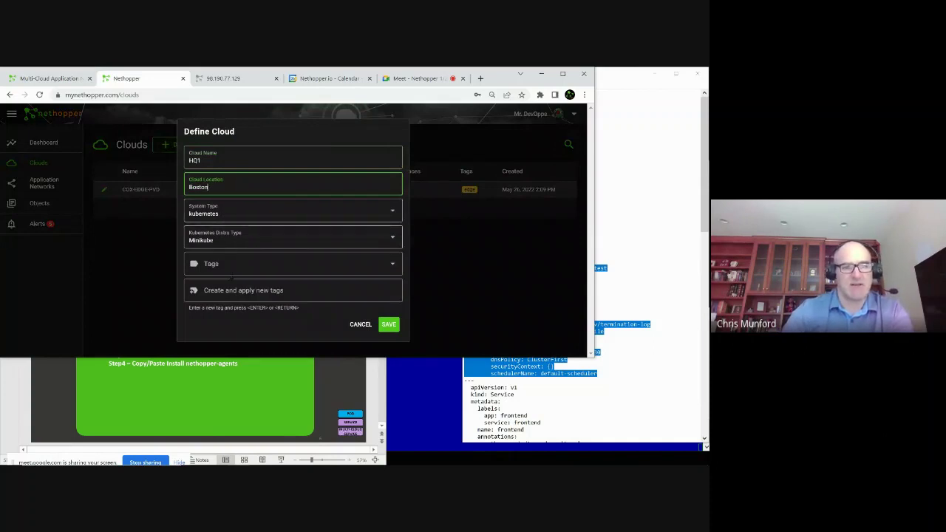
Create and apply the tag "private" to the HQ1 cloud and save the definition
click(237, 291)
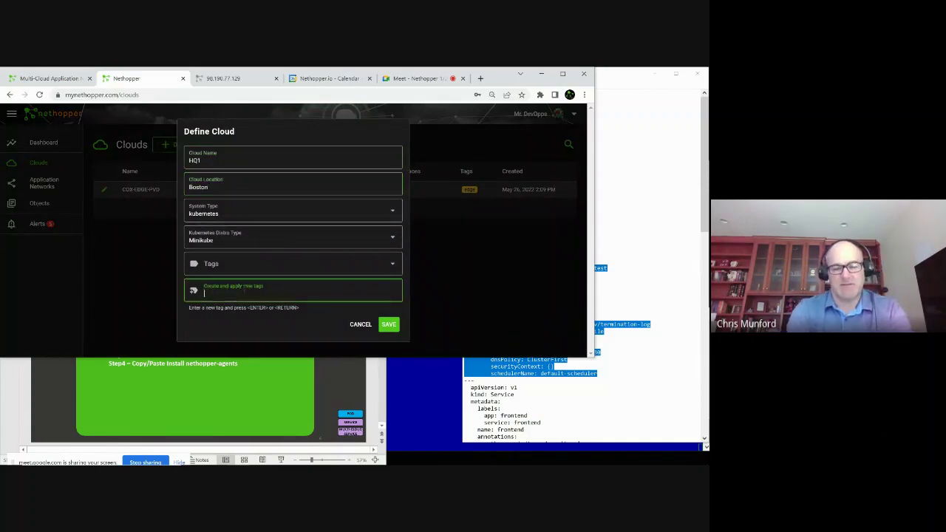
text(HQ1)
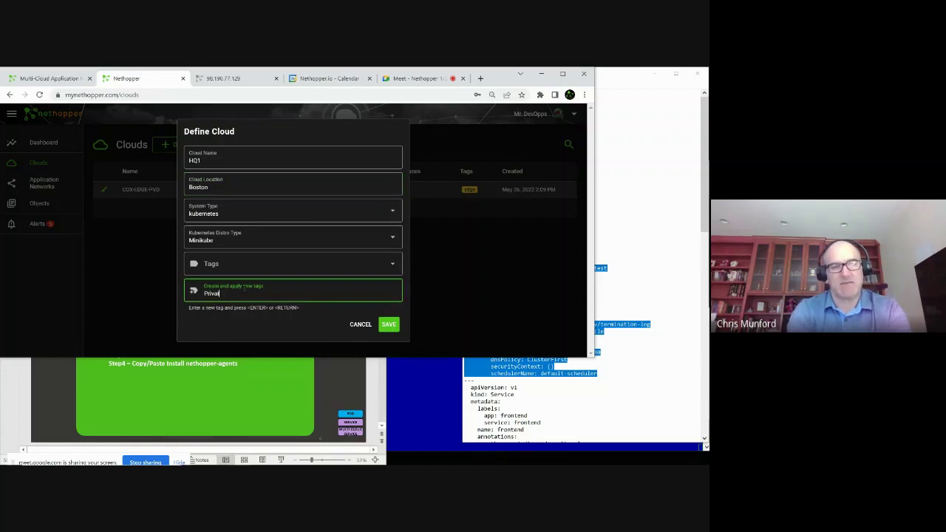
key(BackSpace)
key(BackSpace)
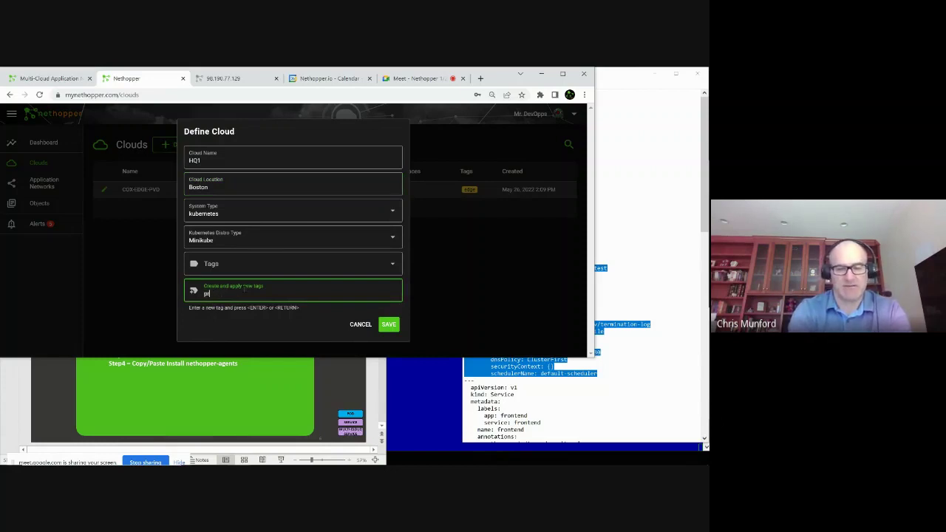
text(private)
key(Return)
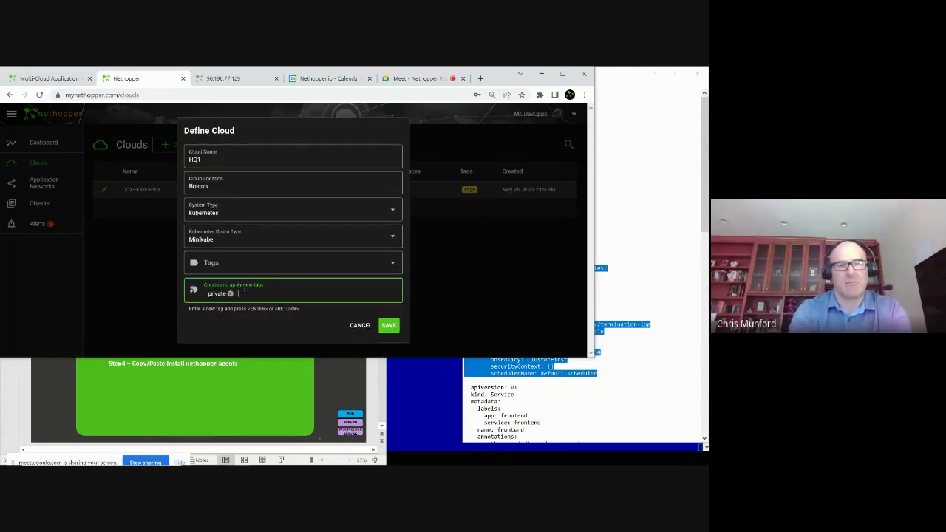
click(389, 325)
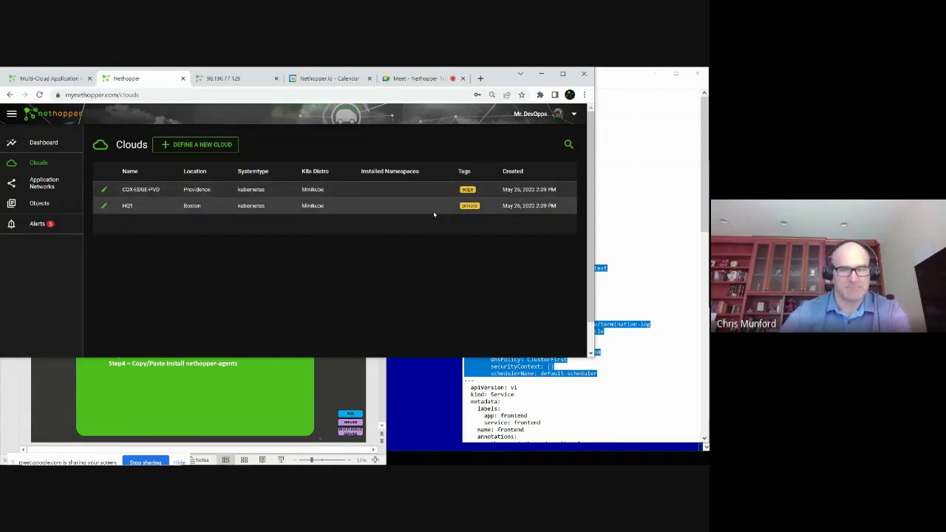
Switch to the PowerPoint slide and highlight the Step3 text "Create MAN1 & attach clouds"
click(354, 405)
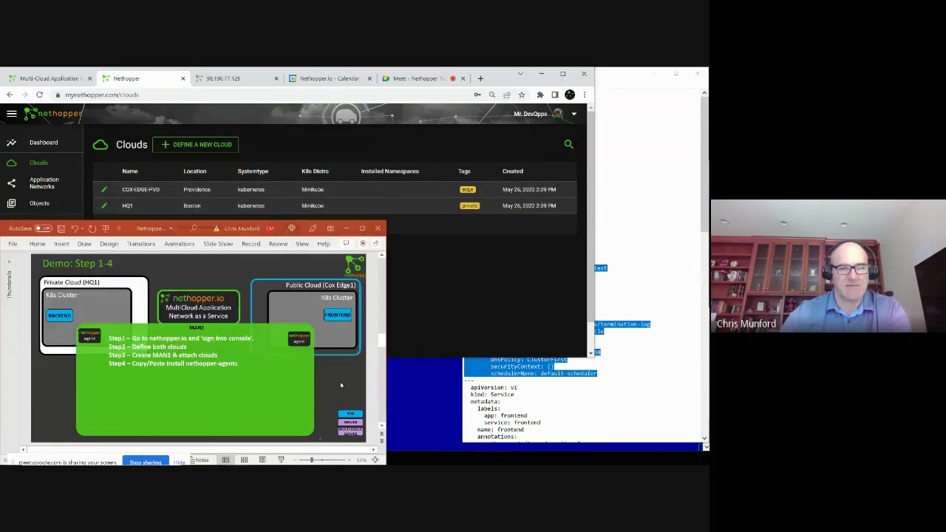
drag(134, 355, 220, 356)
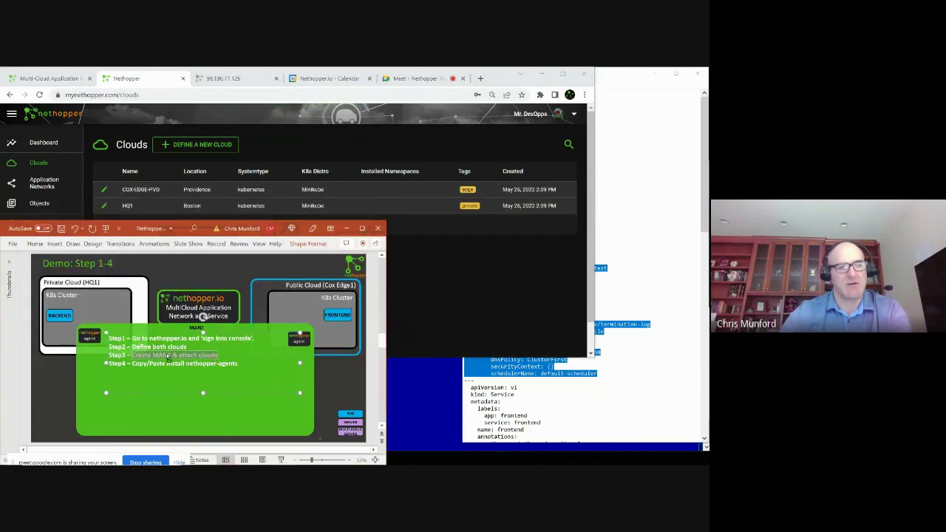
Switch to the Nethopper console and delete the existing MAN1 application network, confirming the deletion with its name
click(164, 356)
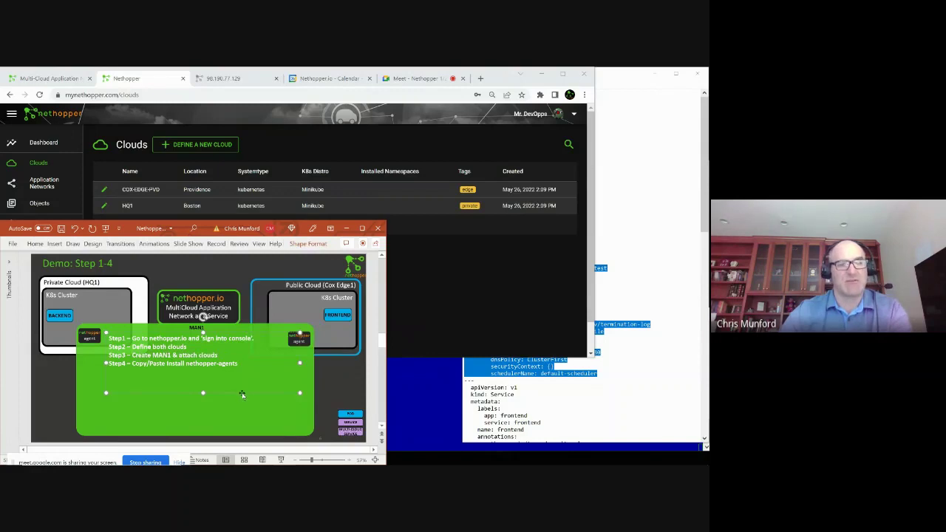
click(448, 284)
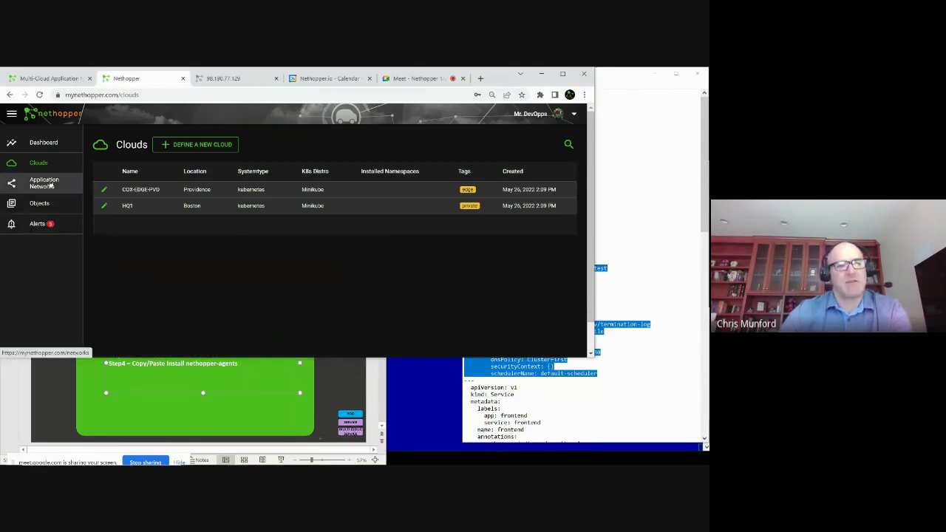
click(43, 185)
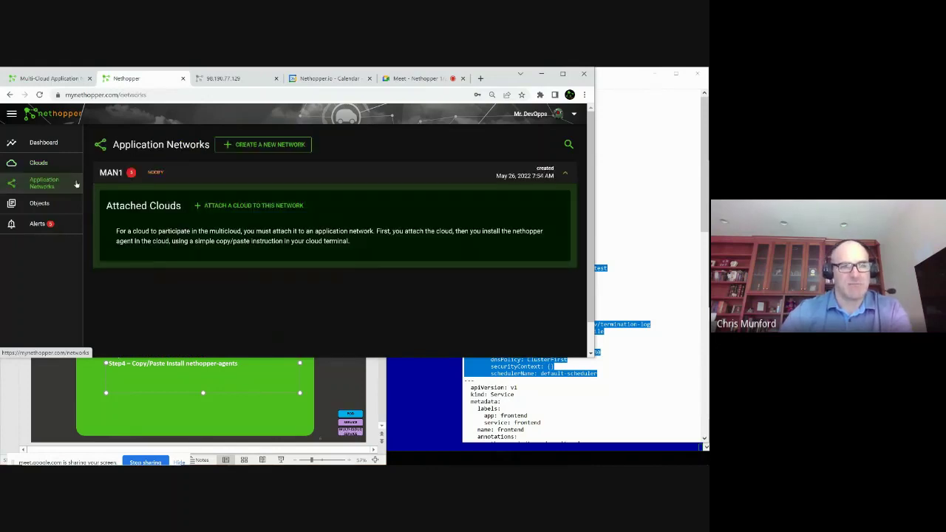
click(156, 172)
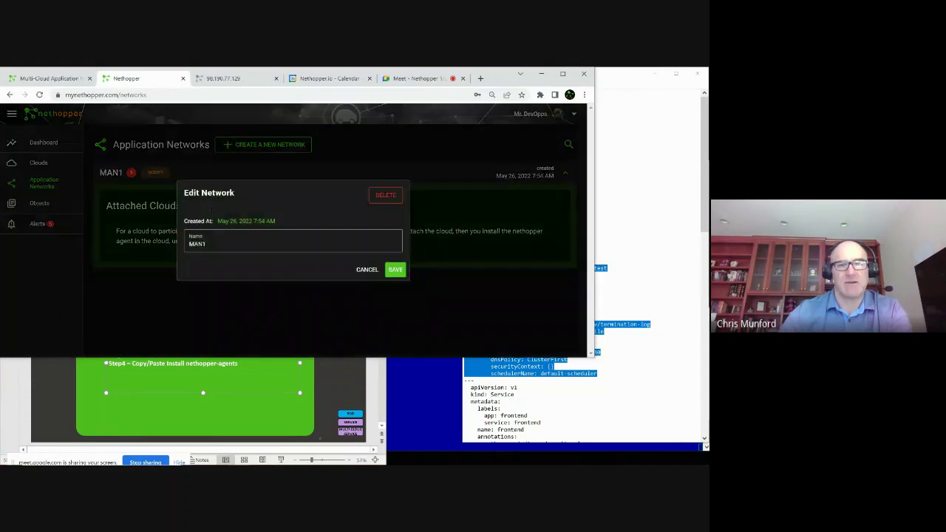
click(387, 197)
double_click(189, 223)
key(ctrl+c)
click(215, 253)
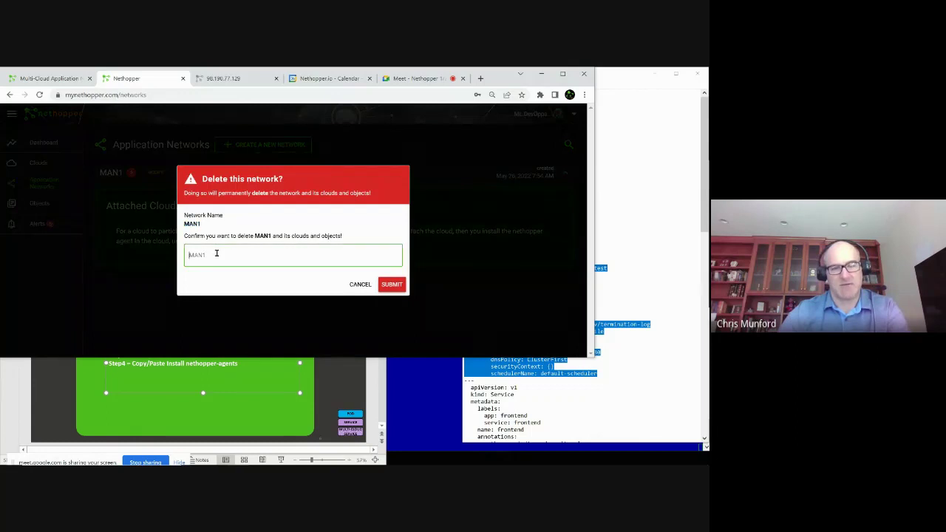
key(ctrl+v)
click(390, 282)
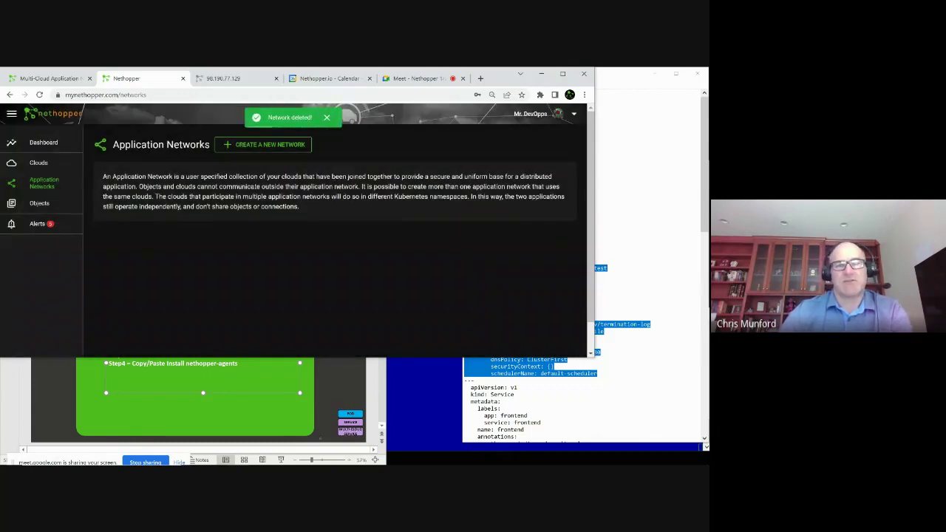
Create a new application network named MAN1
click(252, 148)
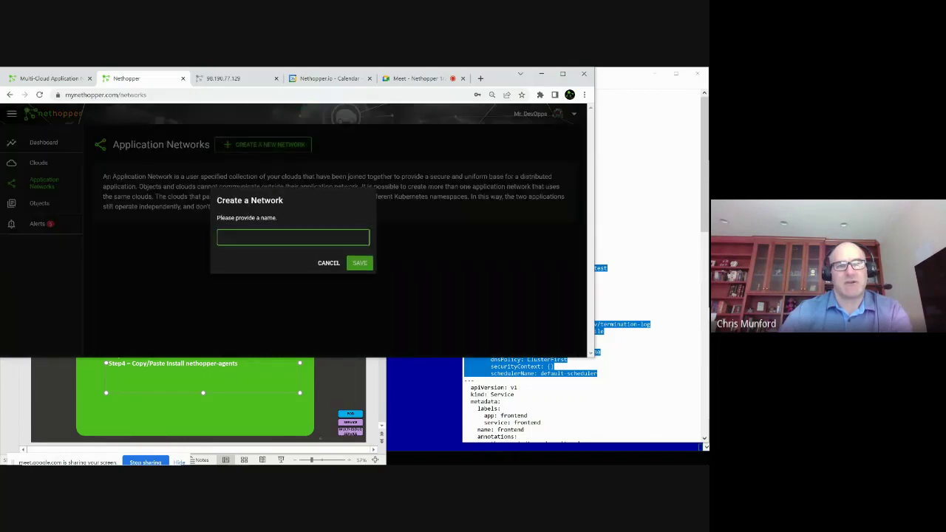
text(MAN1)
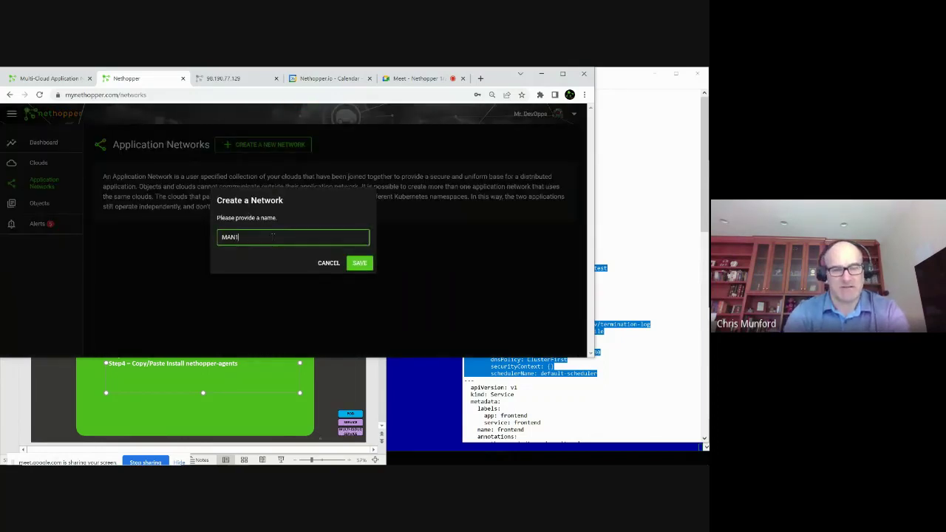
key(Return)
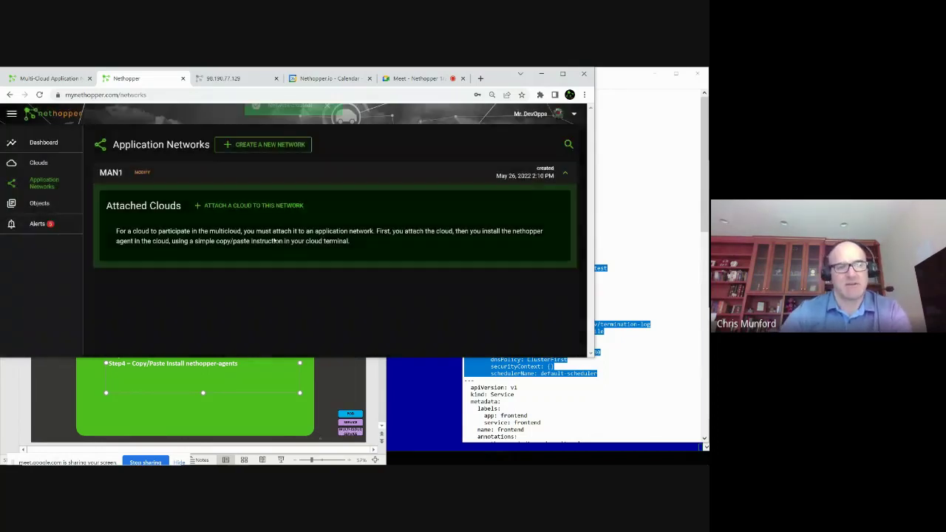
Attach the COX-EDGE-PVD cloud to MAN1 in the default namespace as a hub cloud with the hub name US
click(241, 207)
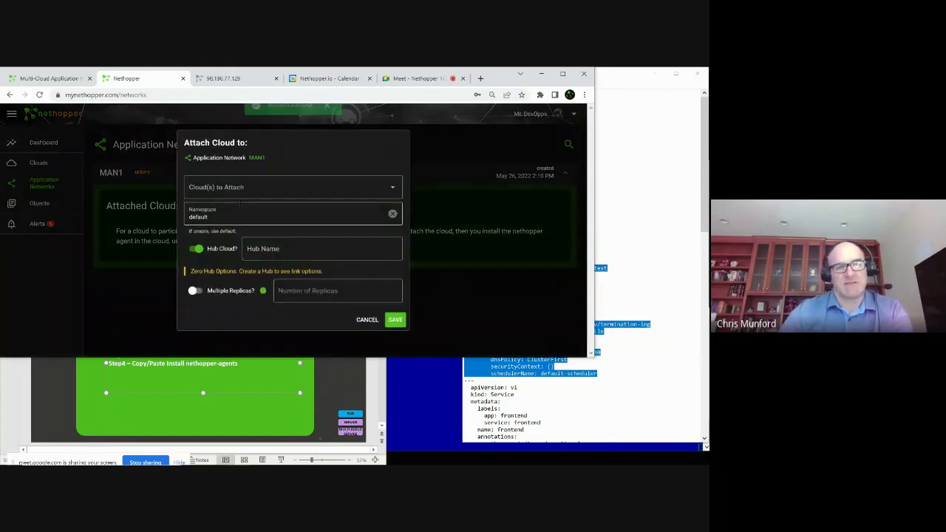
click(295, 188)
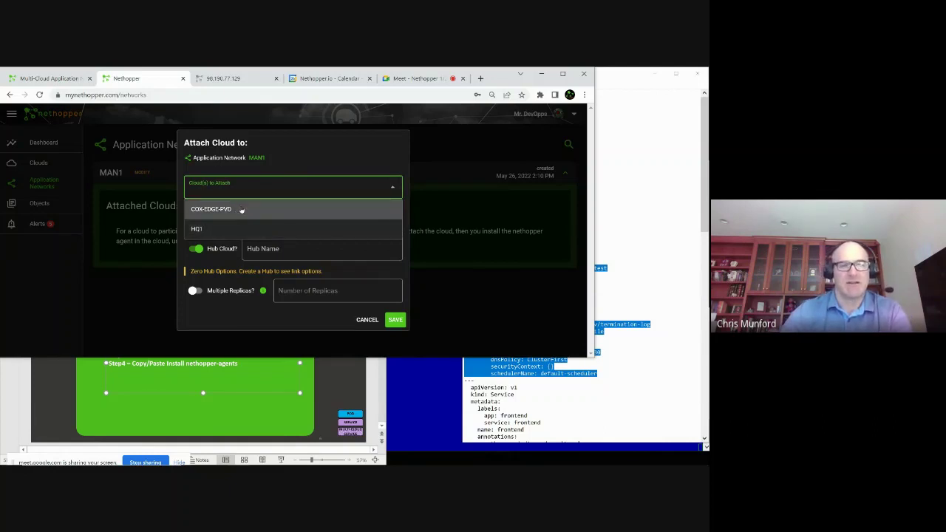
click(214, 209)
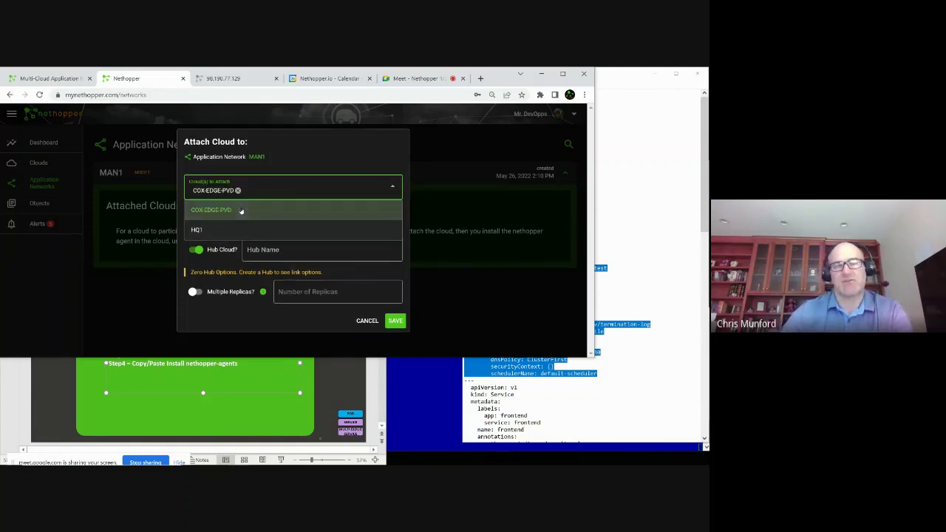
click(251, 283)
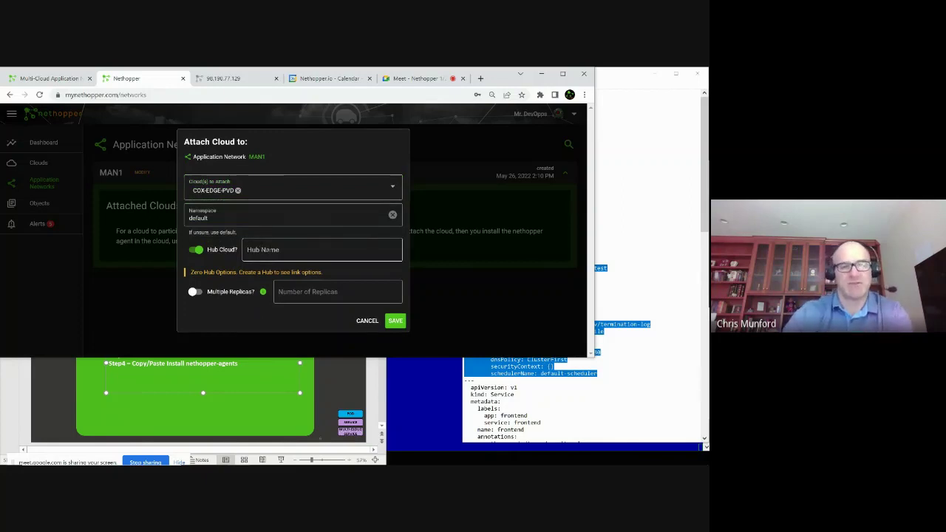
click(267, 250)
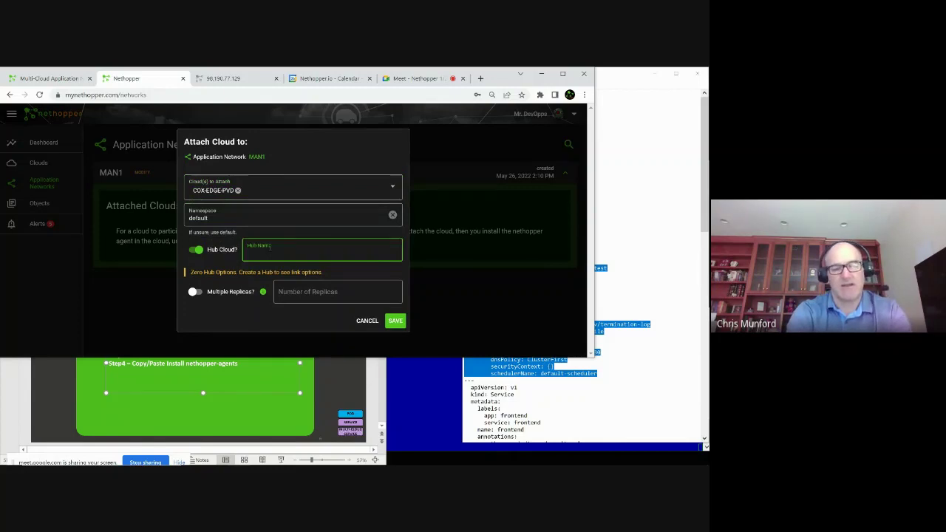
text(US)
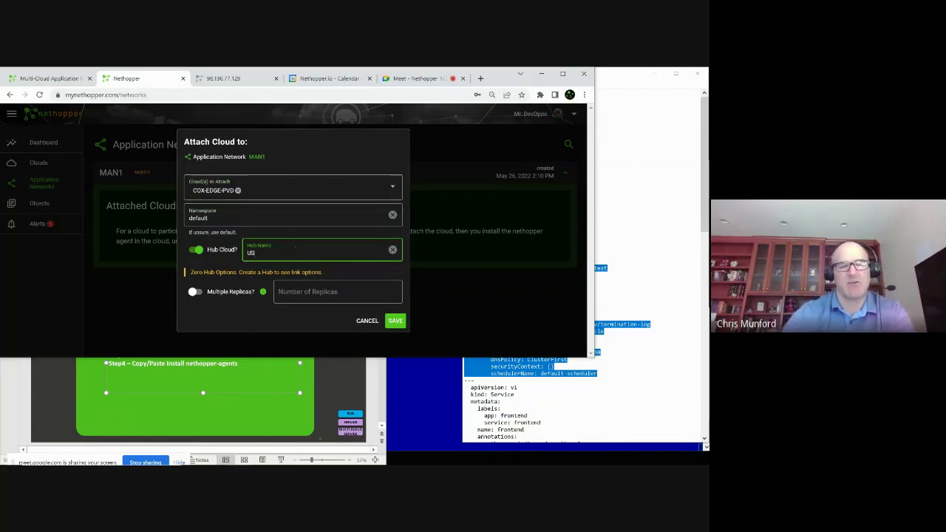
click(395, 321)
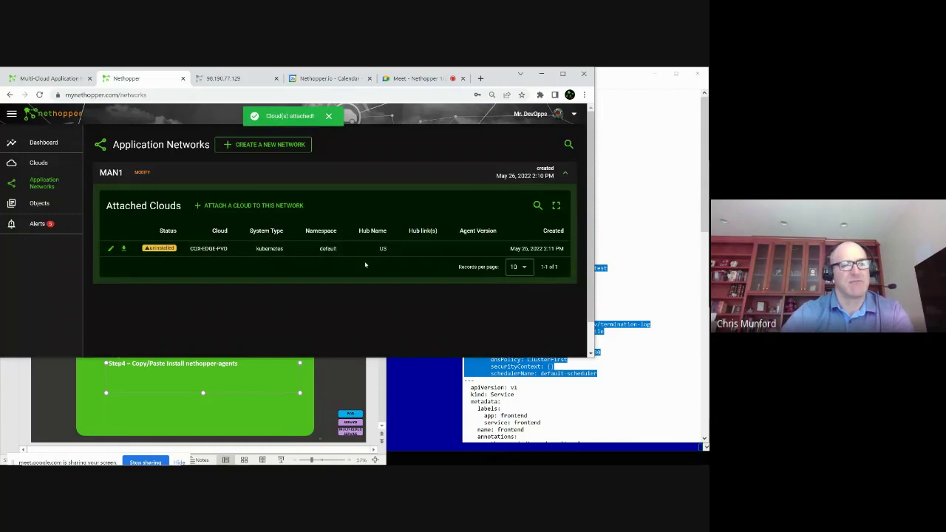
Attach the HQ1 cloud to MAN1 in the default namespace as a non-hub cloud linked to the US hub
click(242, 206)
click(255, 185)
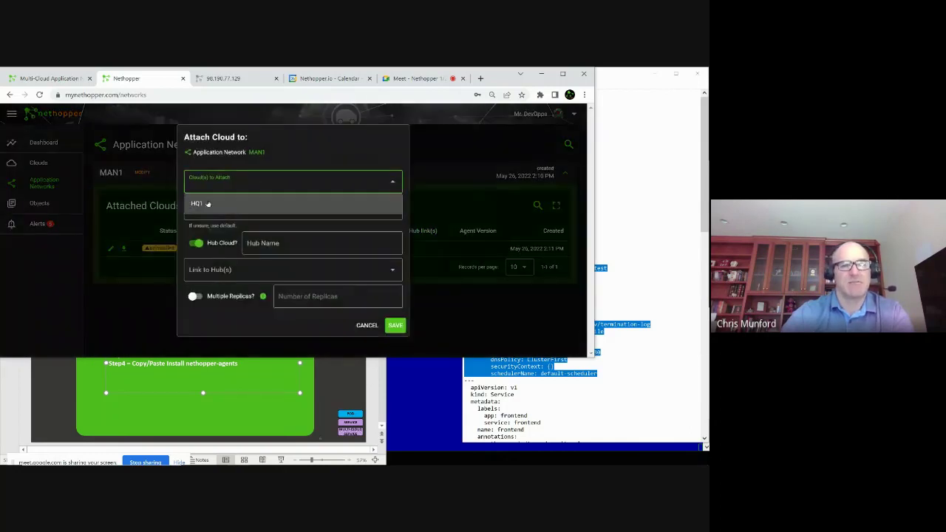
click(201, 204)
click(238, 320)
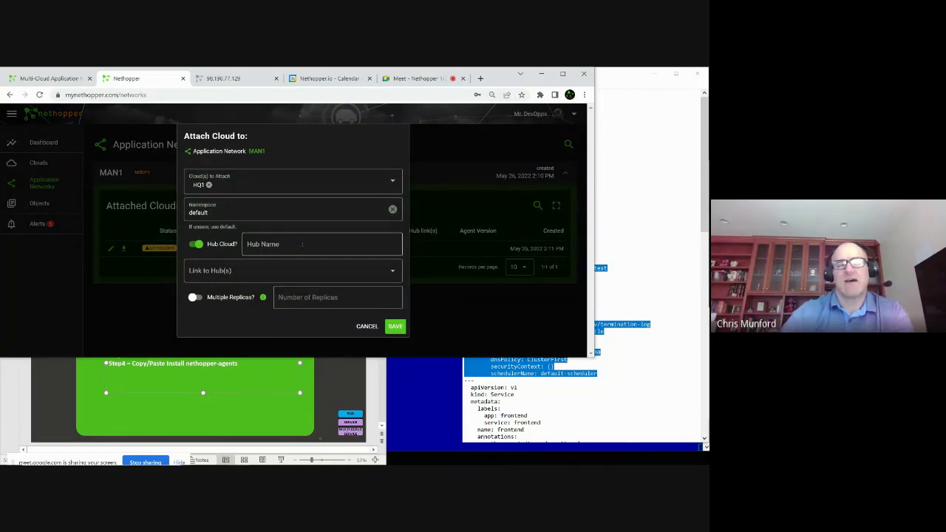
click(196, 244)
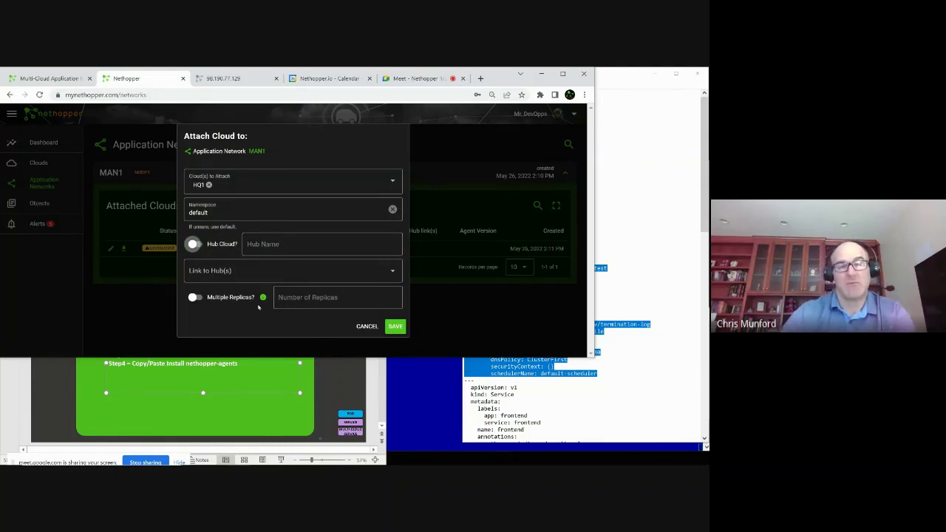
click(270, 271)
click(206, 294)
click(247, 326)
click(394, 330)
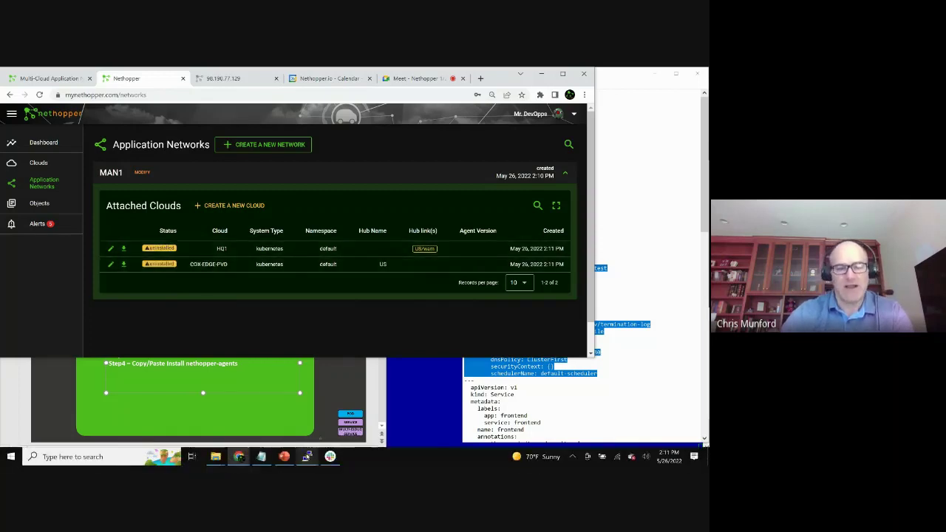
Bring up the COX-EDGE-PVD and HQ1 terminals and highlight the service/kubernetes entry in each to examine the running resources
click(307, 456)
click(326, 441)
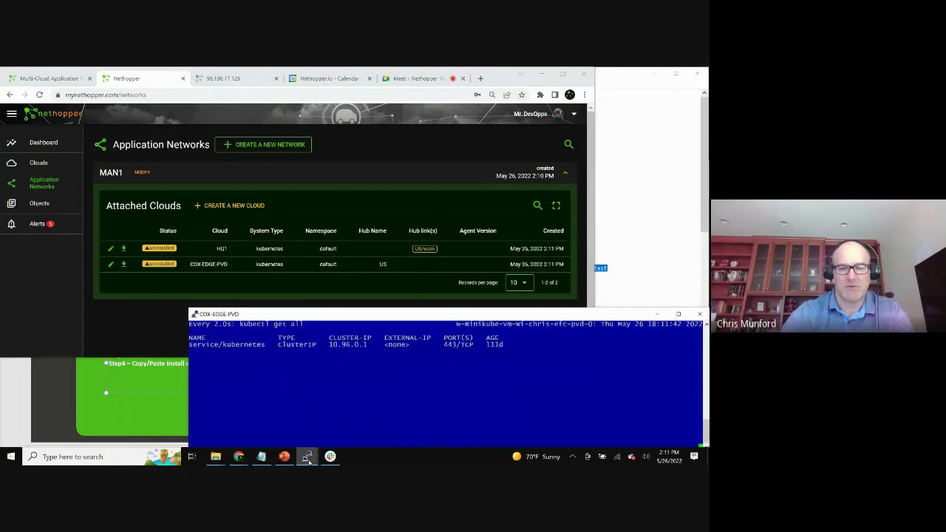
mouse_move(310, 460)
click(277, 432)
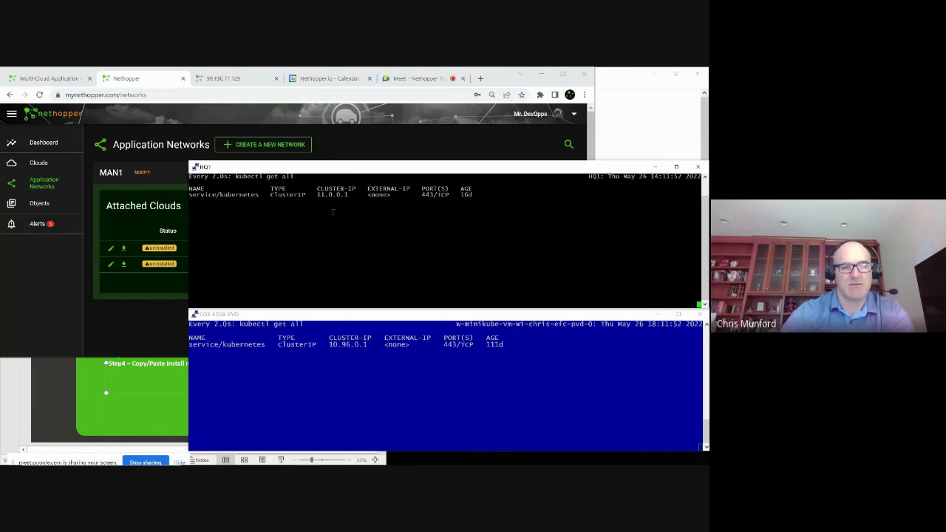
click(343, 318)
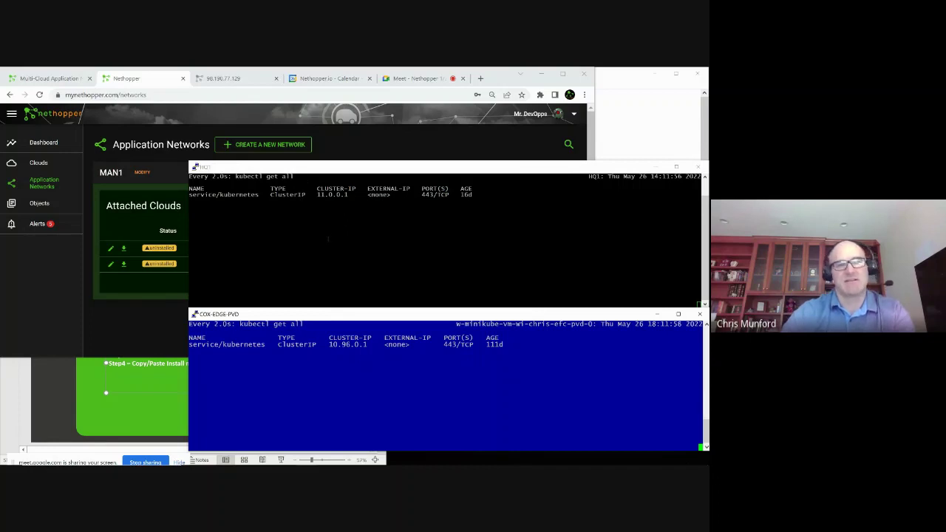
drag(260, 196, 189, 196)
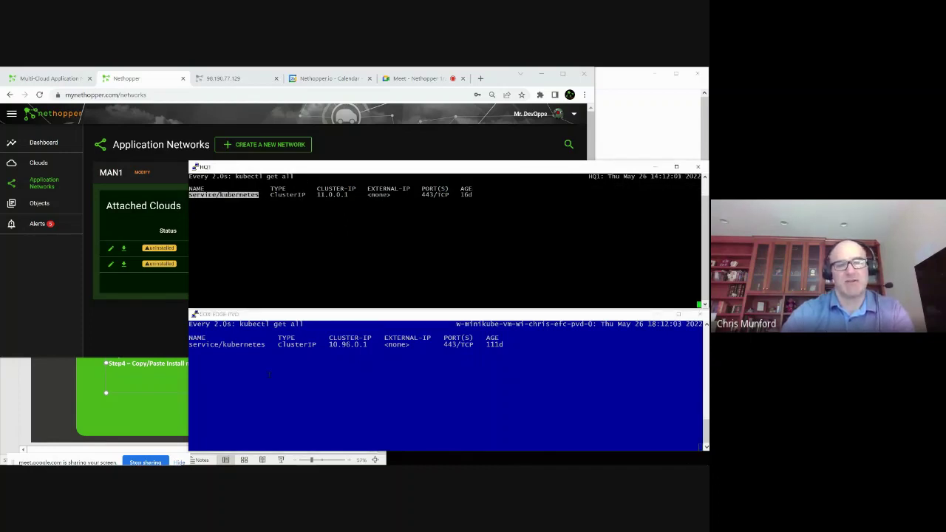
drag(265, 345, 188, 345)
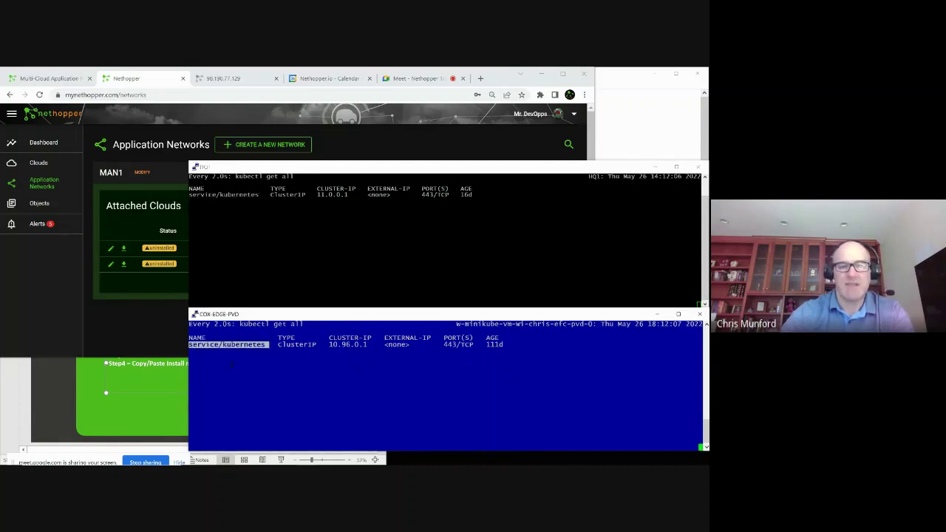
Check Step4 on the PowerPoint slide, return to the Nethopper console and copy the attach instructions for the COX-EDGE-PVD cloud
click(160, 382)
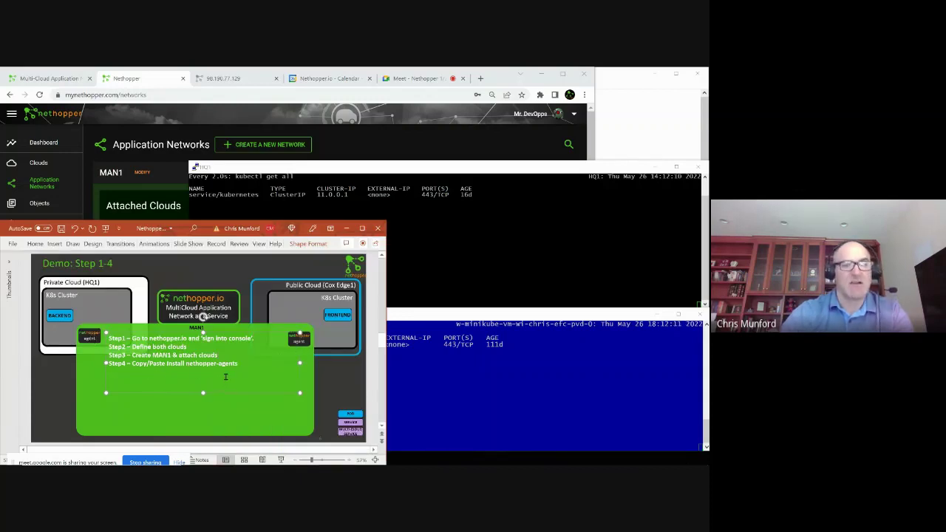
click(266, 418)
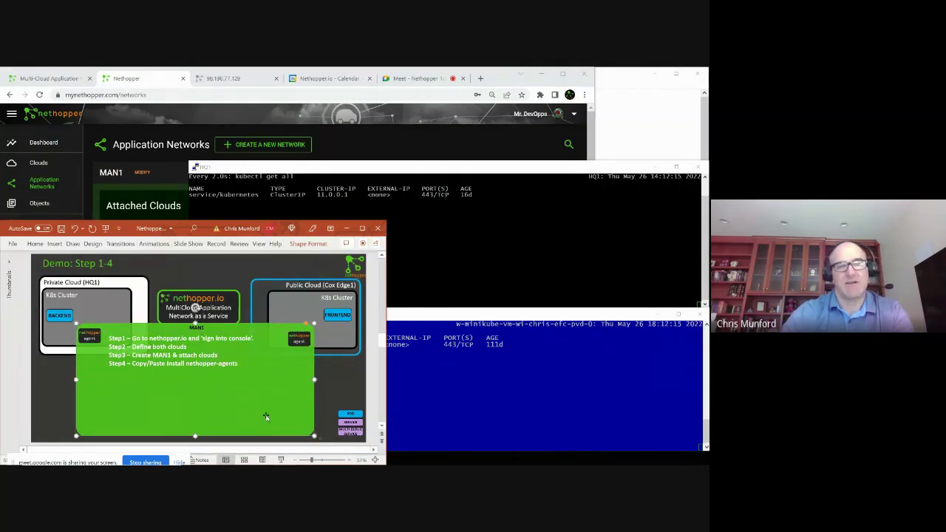
click(348, 144)
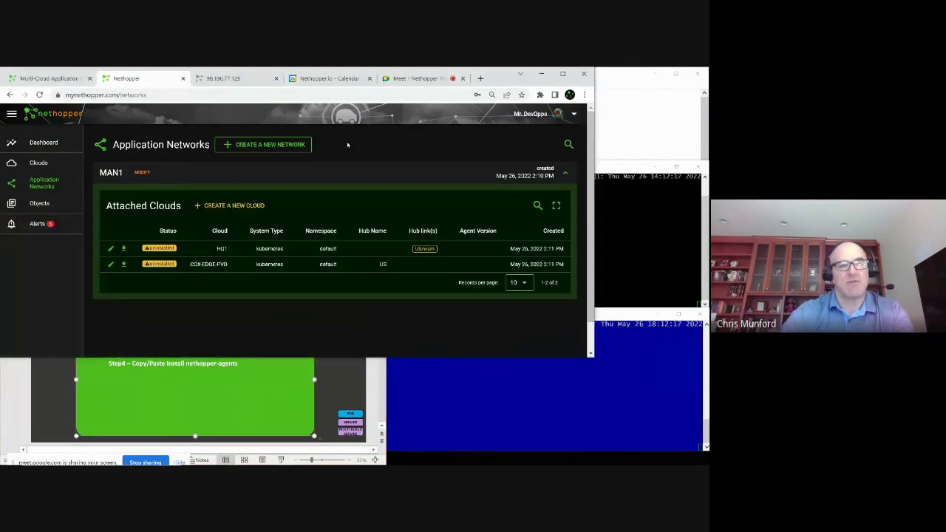
click(125, 265)
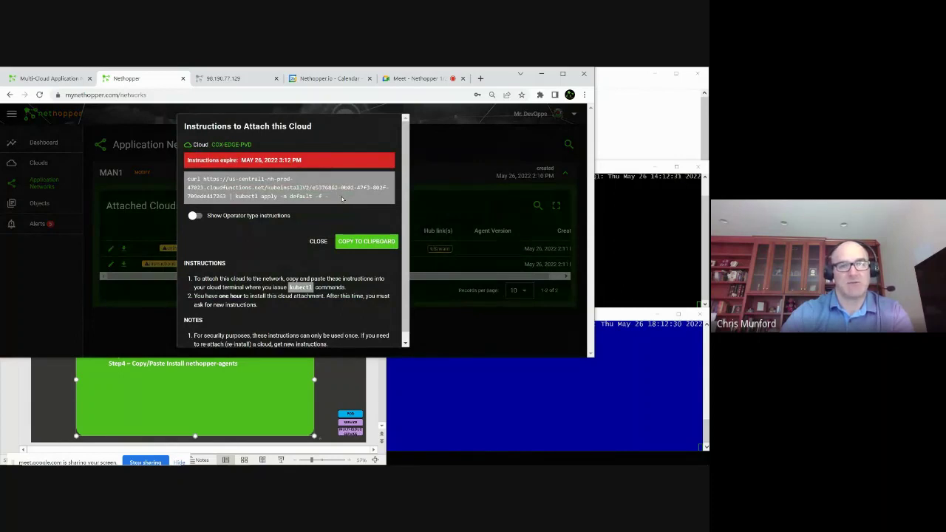
click(352, 242)
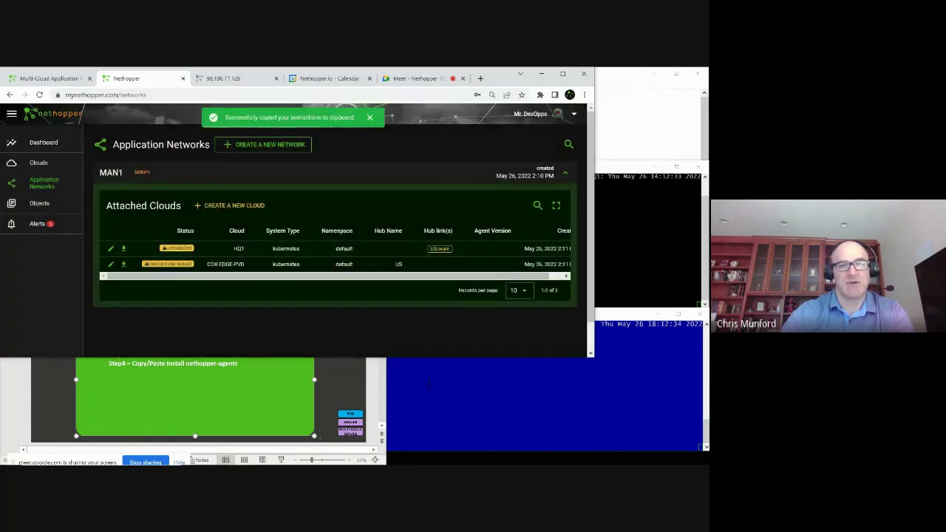
Stop the watch in the COX-EDGE-PVD terminal and run the copied curl and kubectl apply command to install the nethopper-agent
click(437, 377)
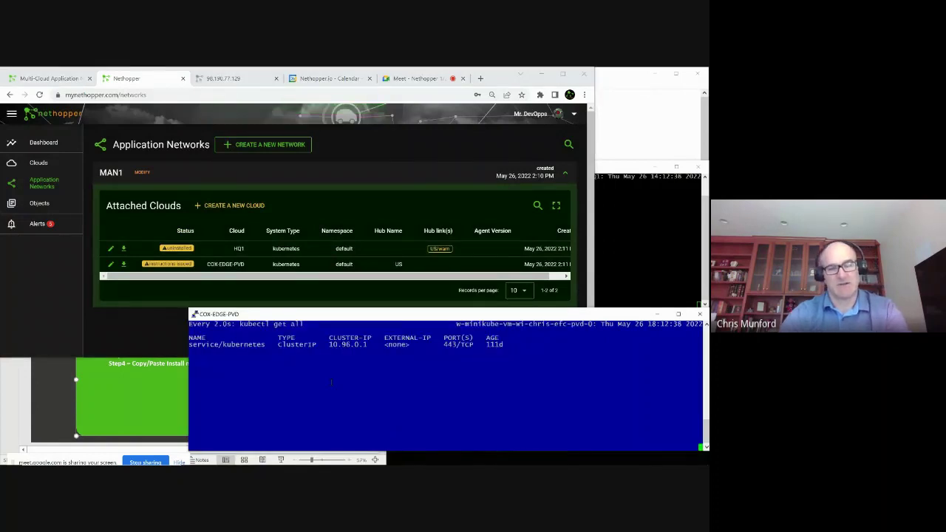
key(ctrl+c)
right_click(331, 382)
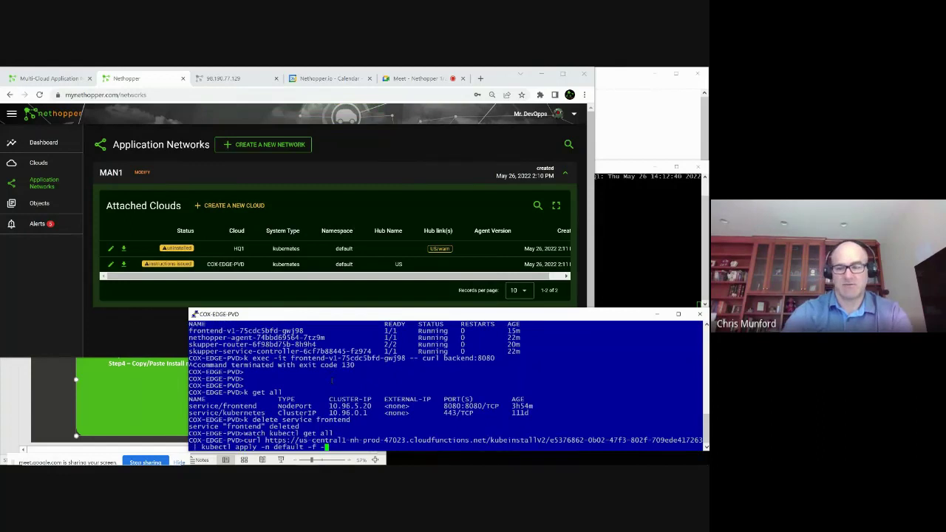
key(Return)
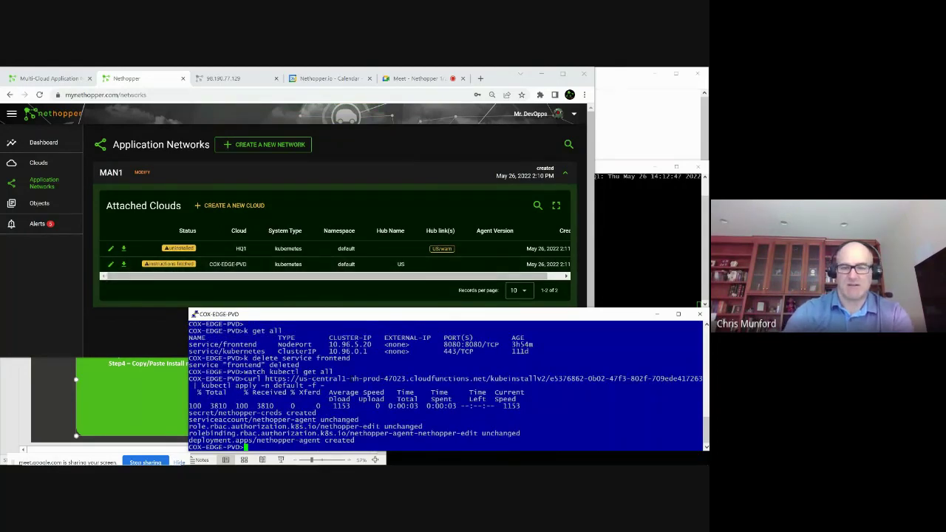
Rerun "watch kubectl get all" in the COX-EDGE-PVD terminal and highlight the nethopper-agent pod name
key(Up)
key(Up)
key(Return)
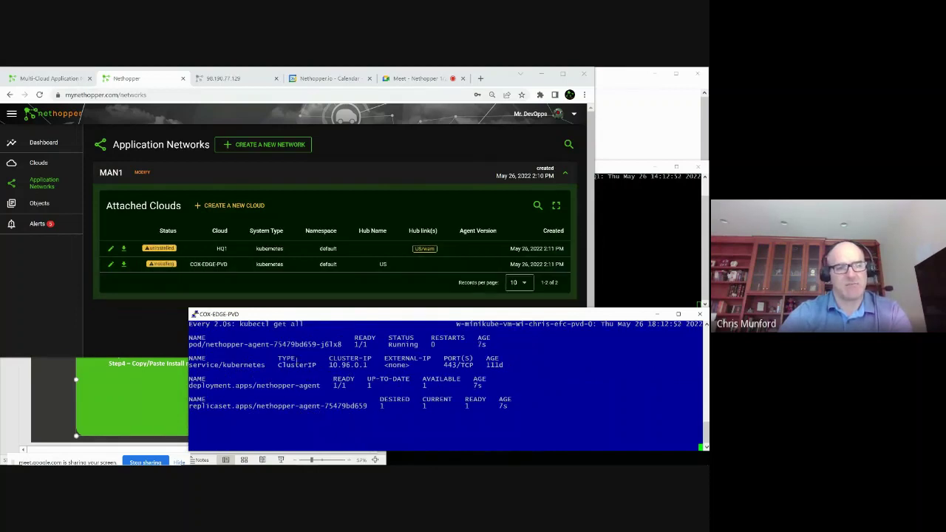
drag(206, 345, 290, 345)
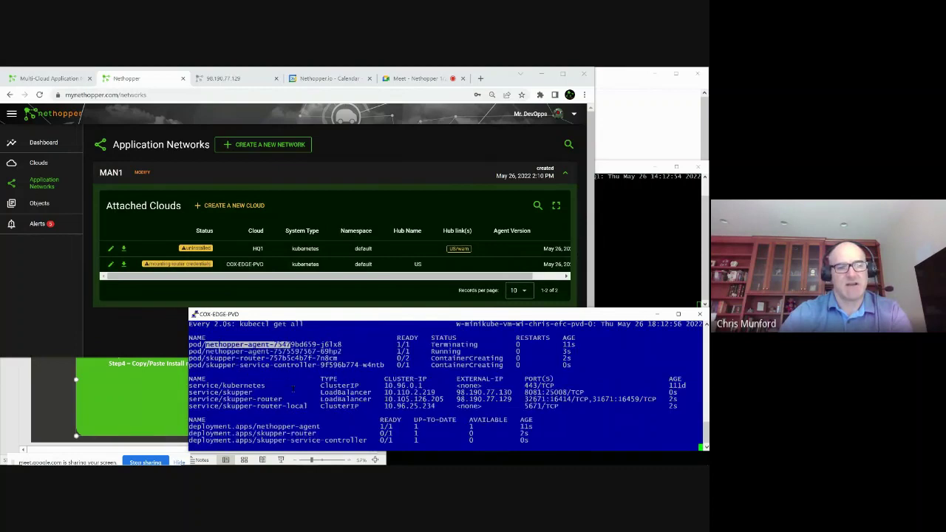
Highlight the skupper service entries in the COX-EDGE-PVD terminal to examine the created services
drag(222, 392, 307, 406)
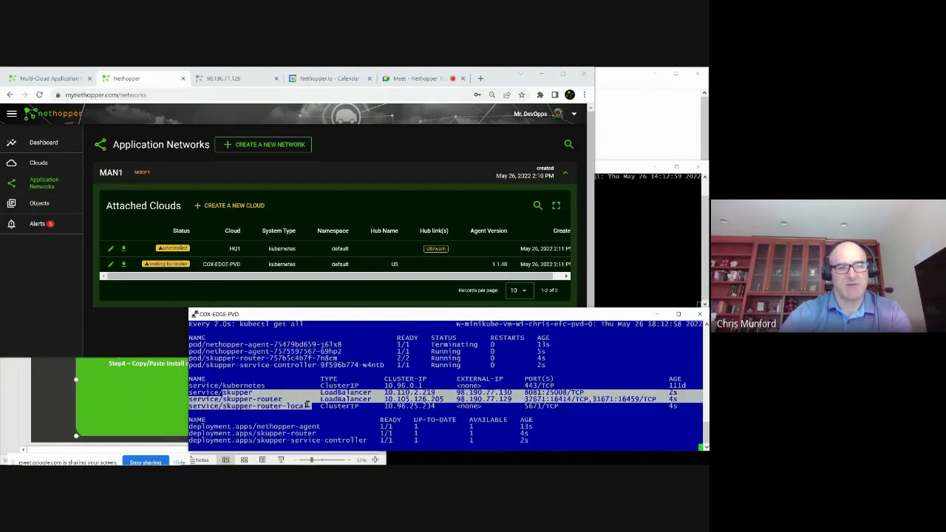
right_click(306, 406)
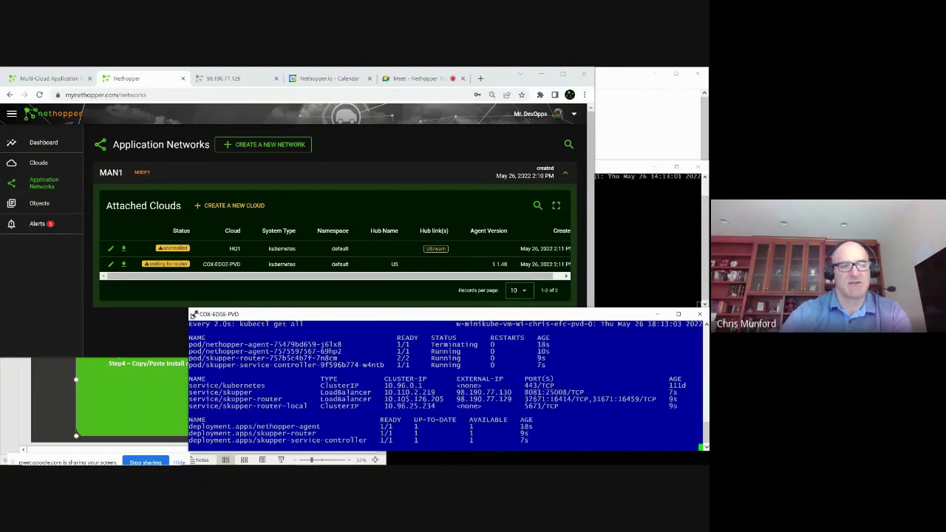
Switch back to the Nethopper console and copy the attach instructions for the HQ1 cloud to the clipboard
click(168, 293)
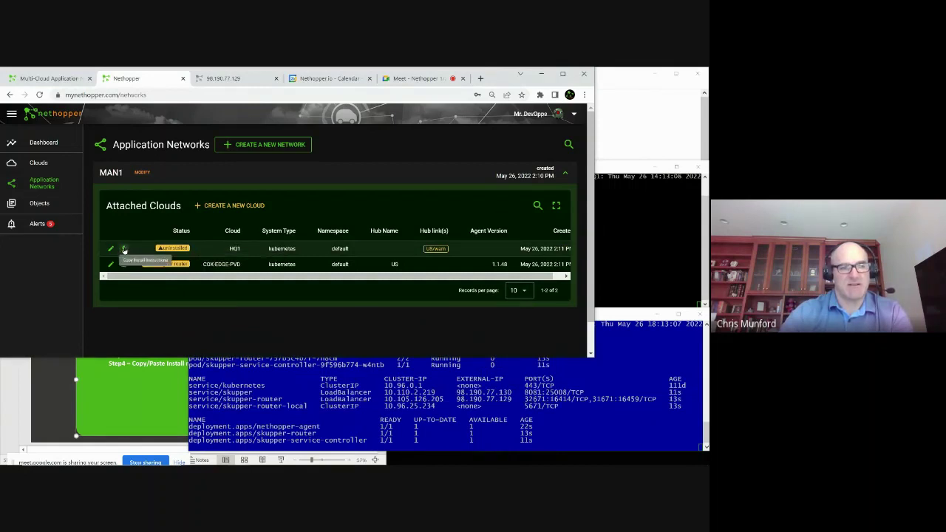
click(124, 250)
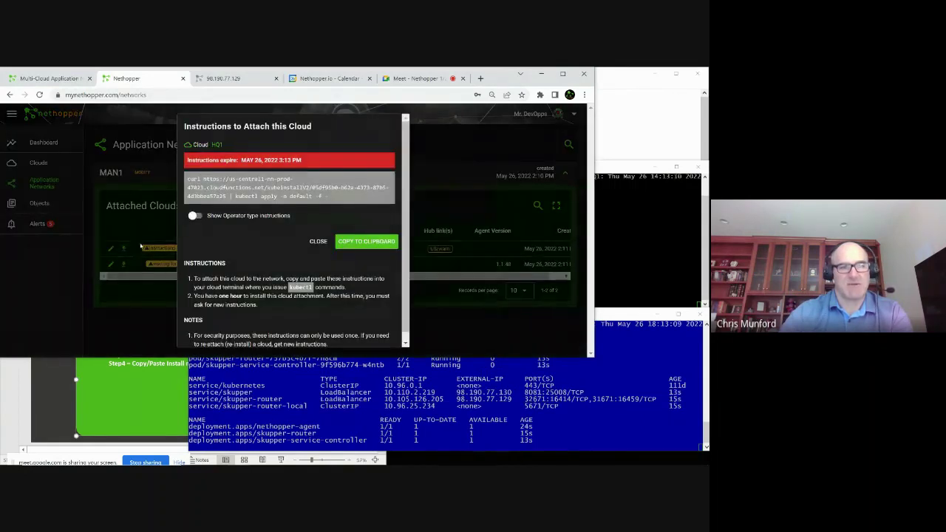
click(365, 240)
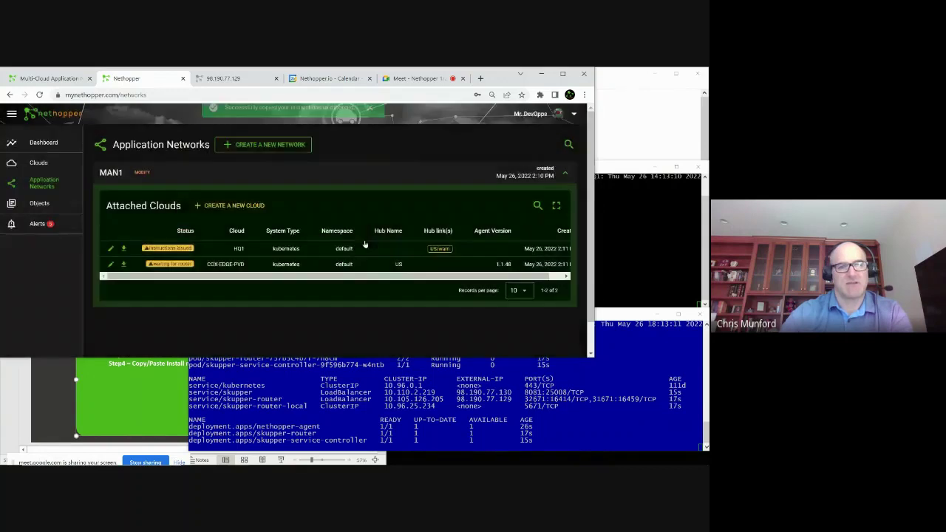
Stop the watch in the HQ1 terminal and run the copied curl and kubectl apply command to install the nethopper-agent
key(alt+Tab)
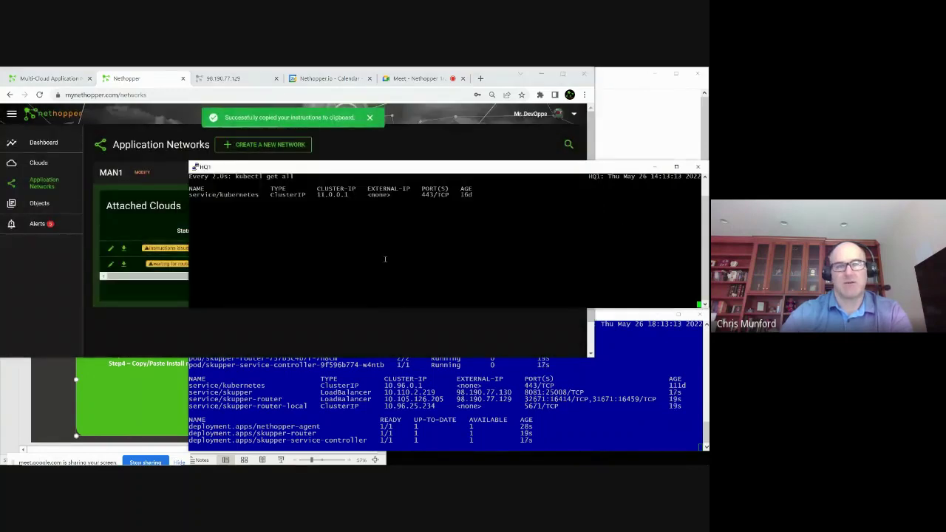
key(ctrl+c)
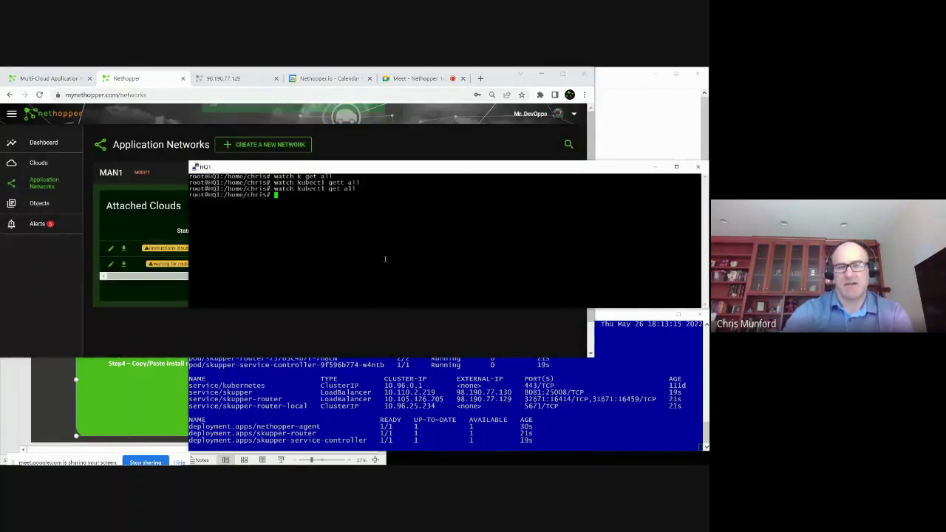
right_click(384, 259)
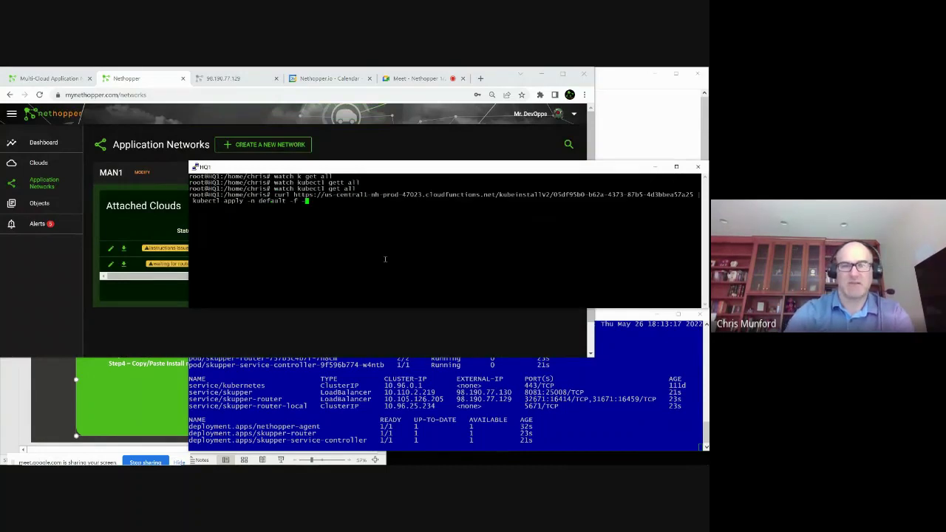
key(Return)
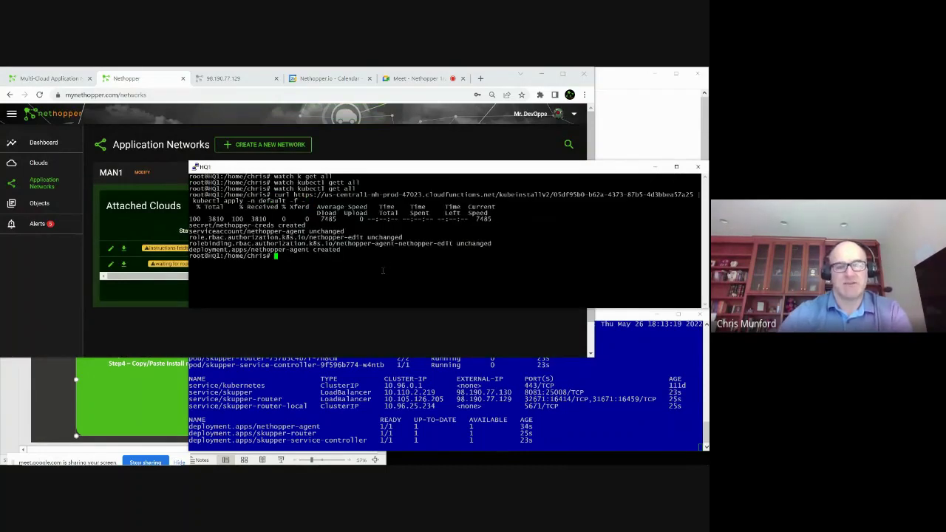
Rerun "watch kubectl get all" in the HQ1 terminal and highlight the nethopper-agent and skupper entries
key(Up)
key(Up)
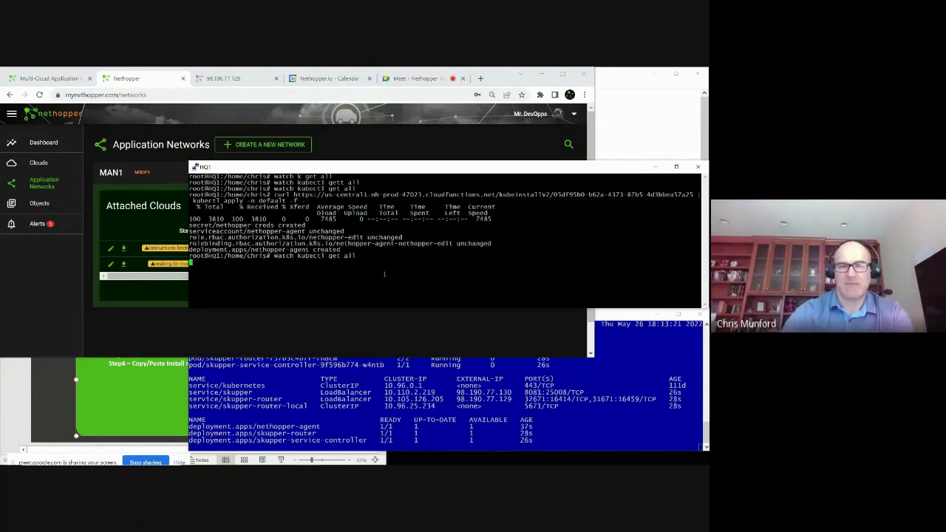
key(Return)
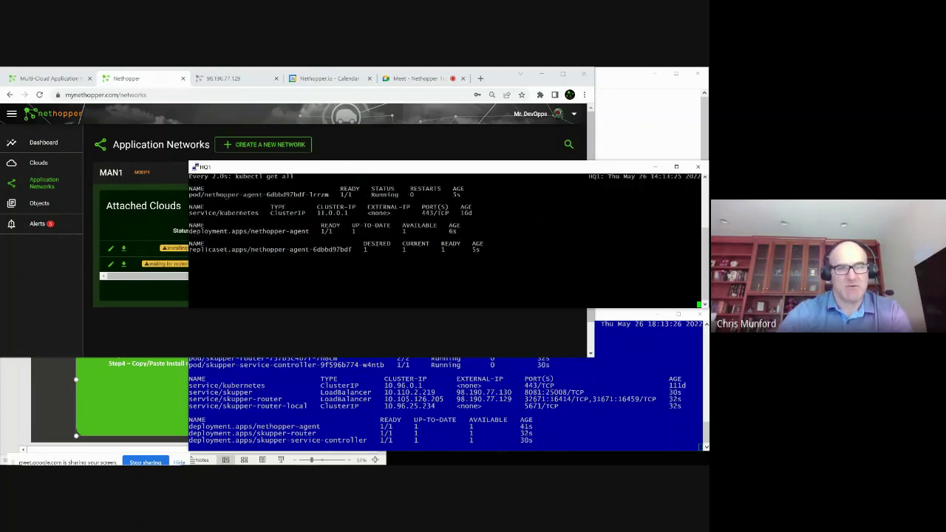
drag(224, 195, 298, 194)
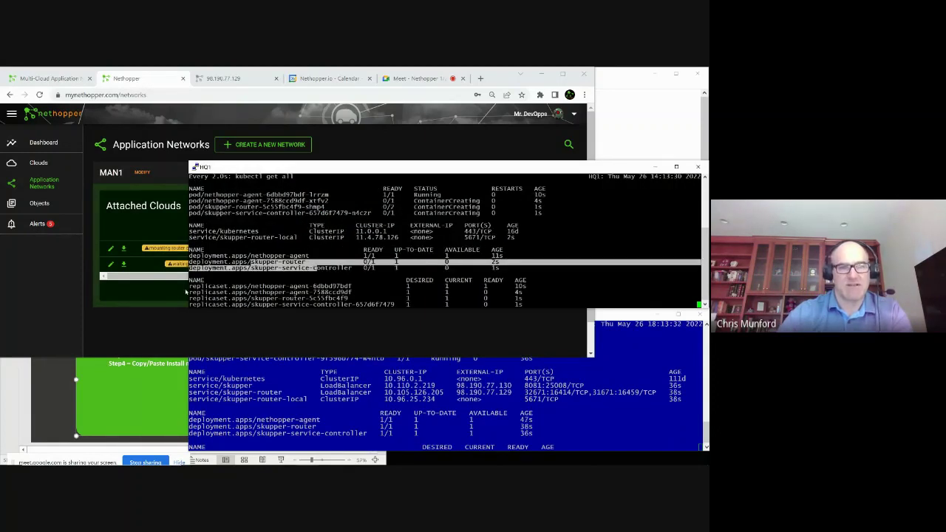
Return to the Nethopper console and check the attached clouds of MAN1, highlighting the COX-EDGE-PVD cloud name
click(162, 291)
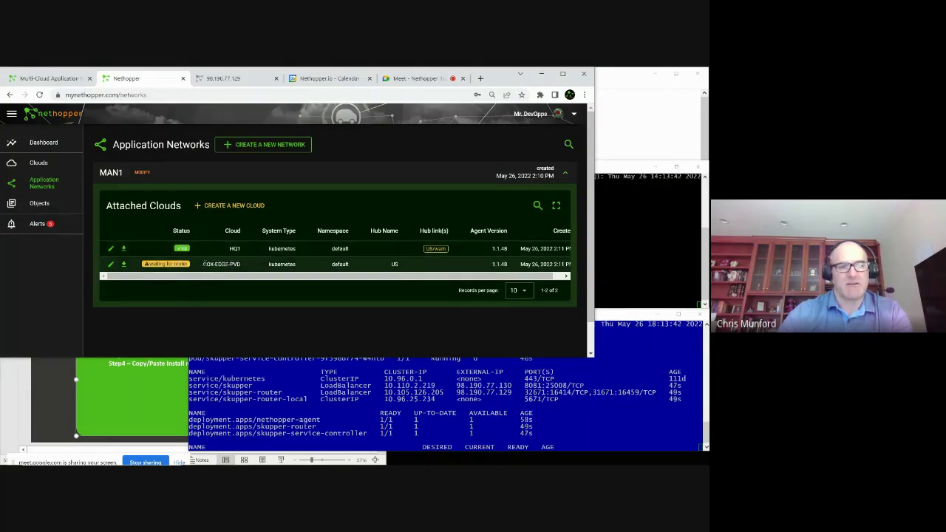
drag(202, 265, 242, 266)
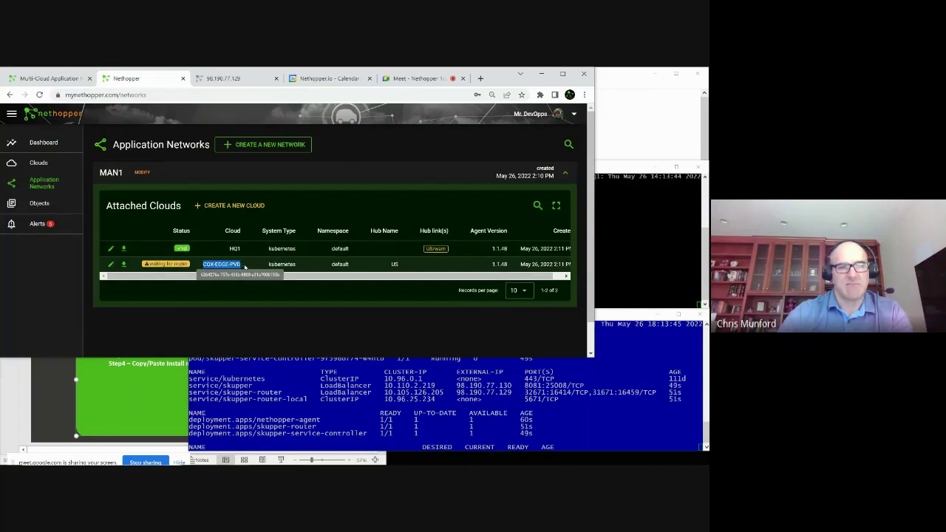
click(438, 264)
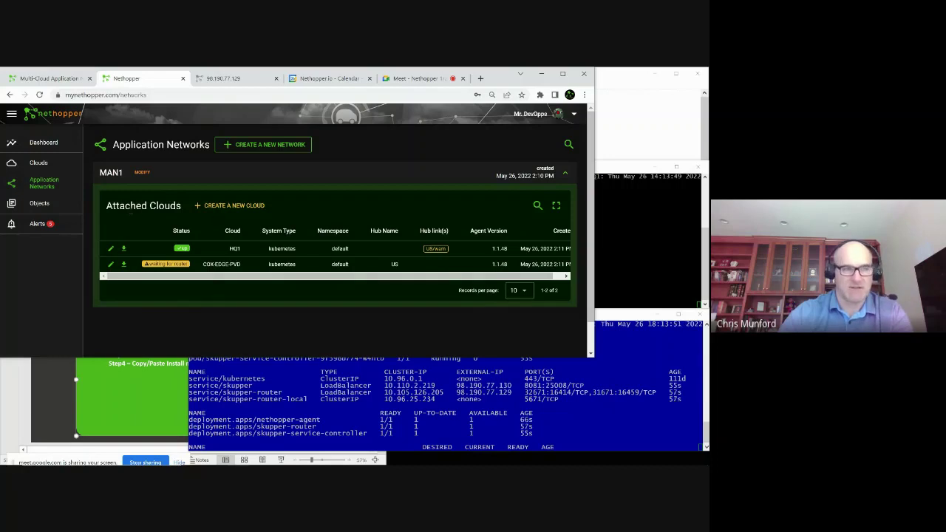
Open the Objects page for MAN1 and examine its Nethopper Objects, Distribution Rules and Foreign Objects sections
click(40, 204)
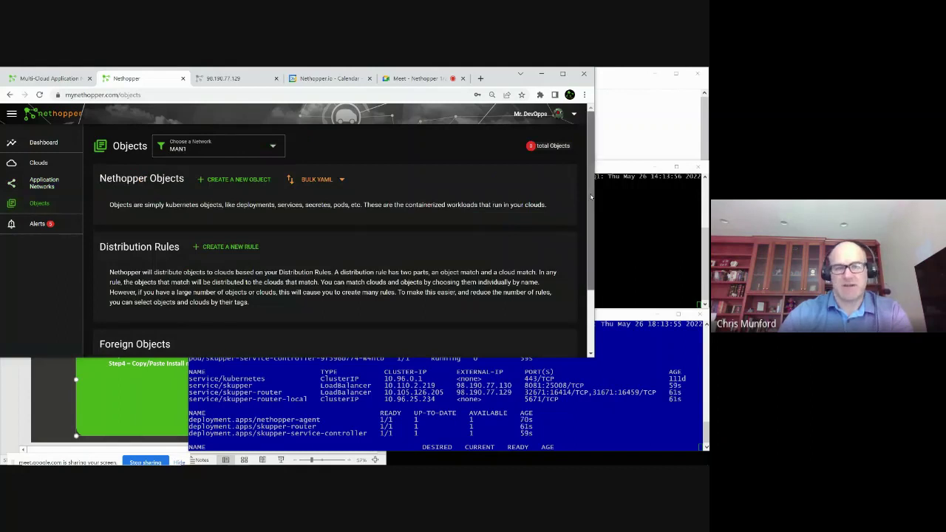
drag(591, 196, 588, 254)
scroll(336, 183, up, 2)
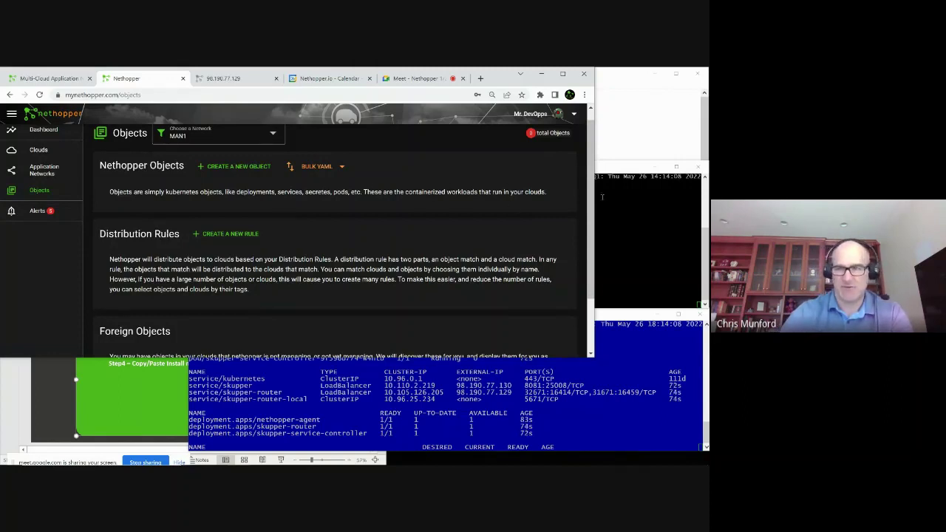
scroll(167, 279, down, 2)
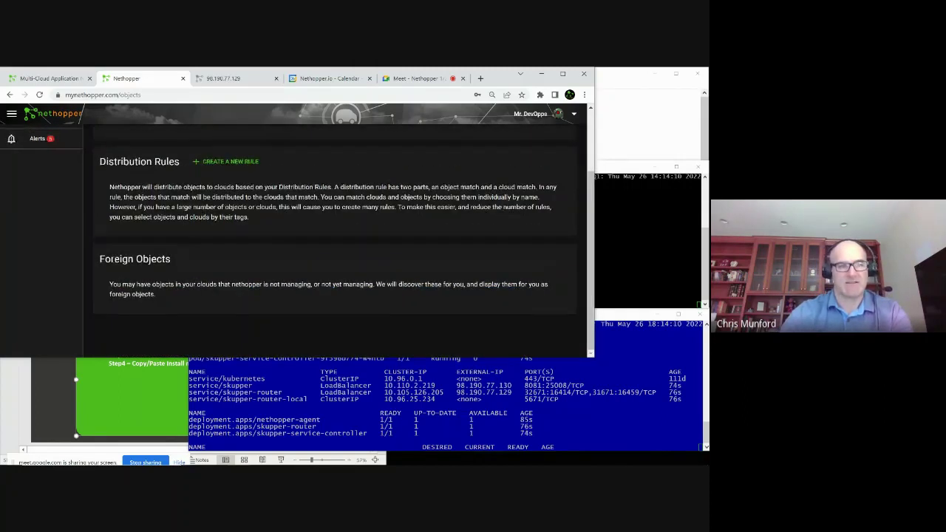
drag(114, 259, 171, 261)
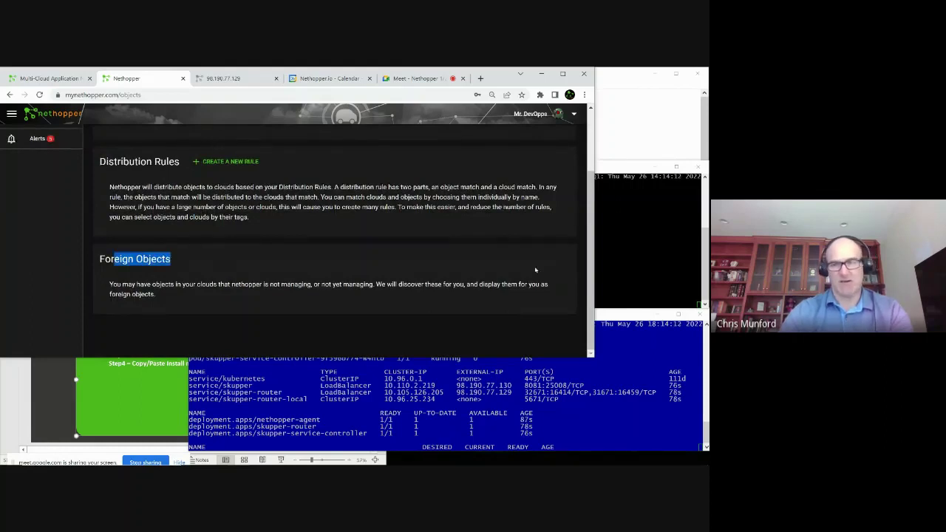
scroll(586, 178, up, 2)
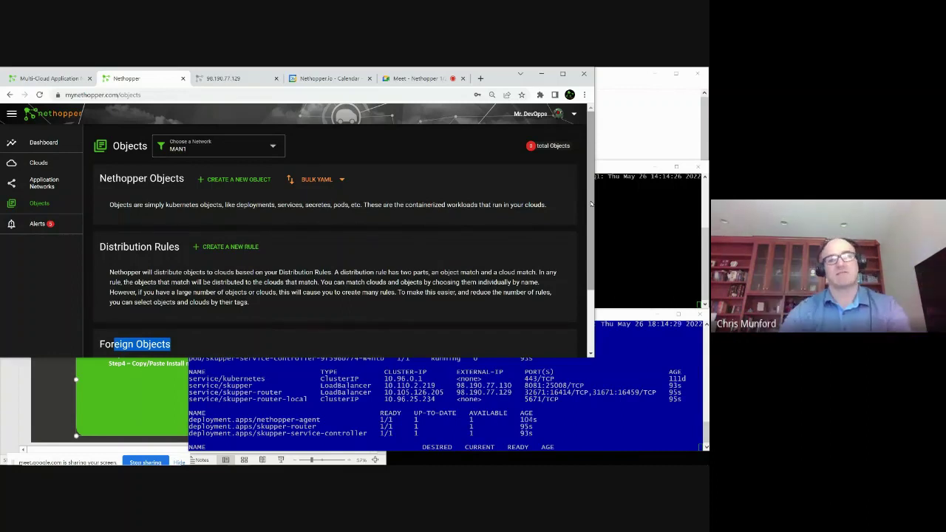
drag(592, 204, 591, 275)
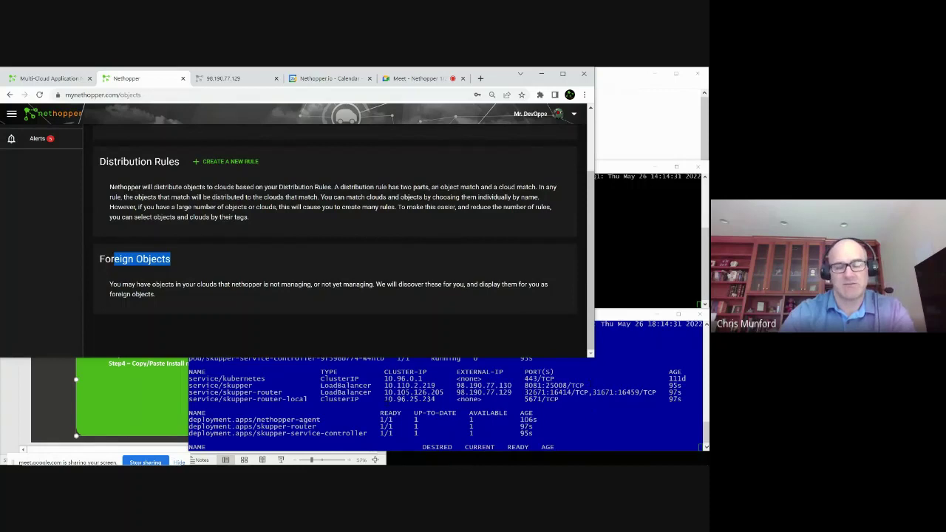
Look at backend-frontend-private-edge.yaml in Notepad, then bring up the "Demo: Step 1-4" slide in PowerPoint
mouse_move(308, 462)
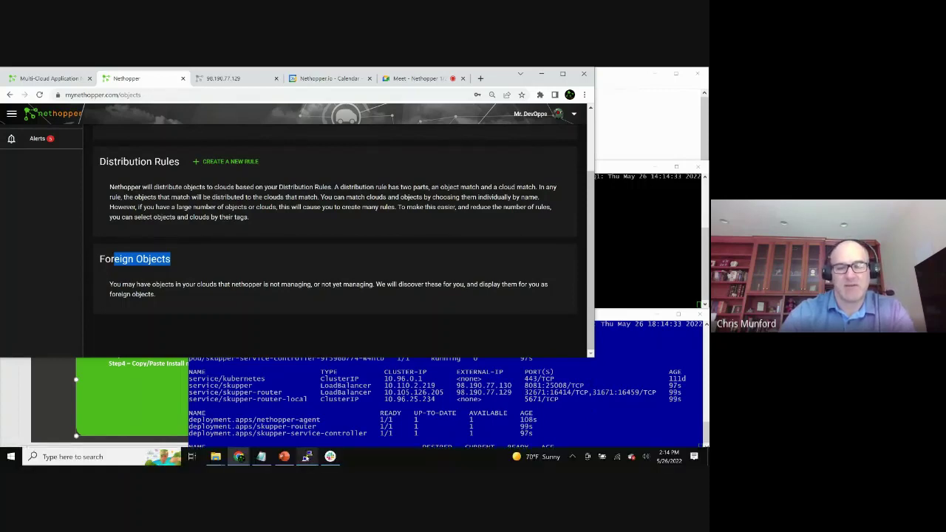
click(261, 457)
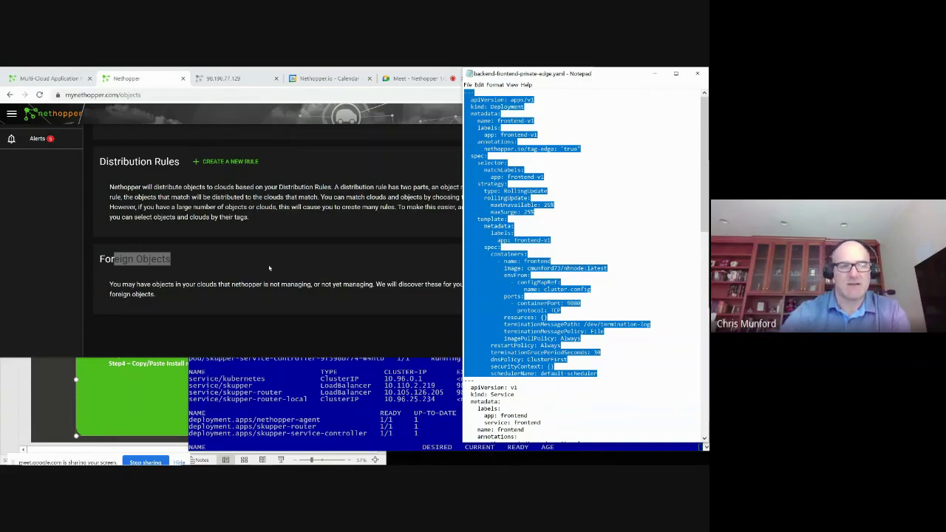
key(alt+Tab)
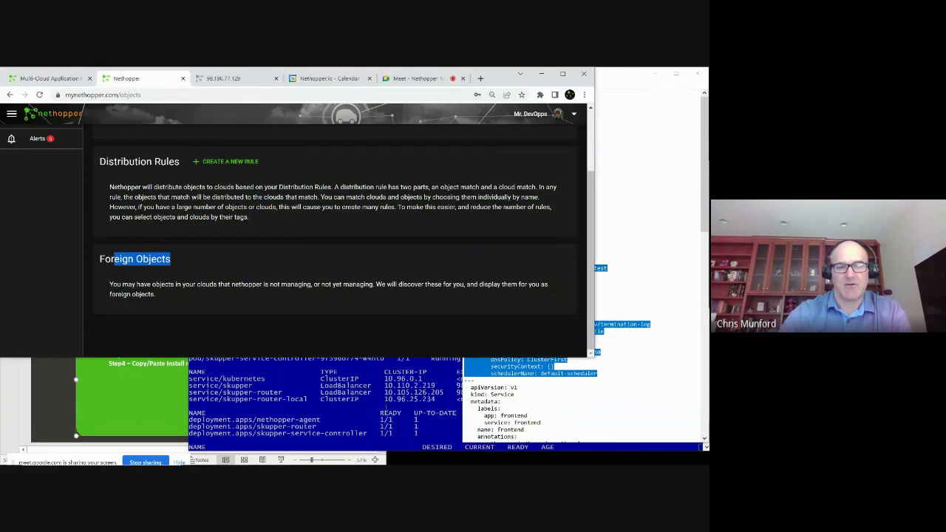
click(127, 421)
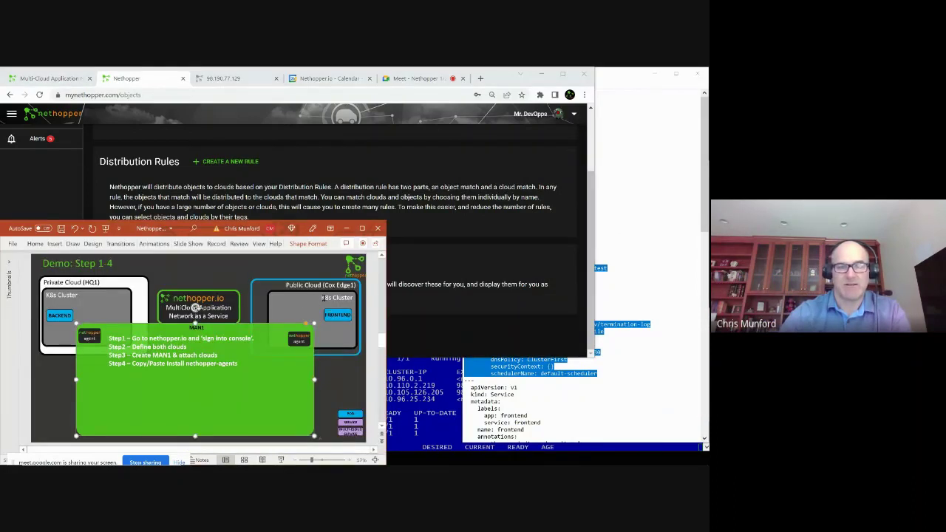
Switch to the COX-EDGE-PVD terminal, stop the watch, clear the screen and list the directory's files
key(alt+Tab)
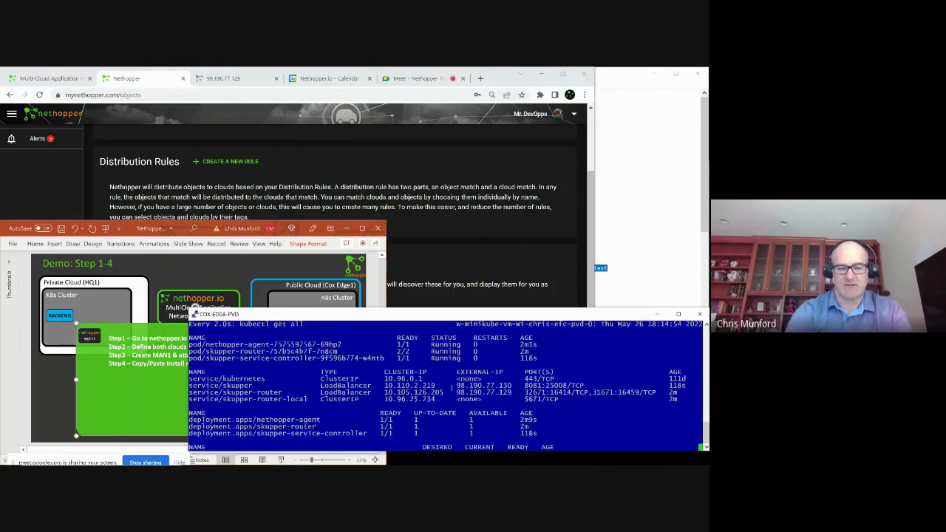
key(ctrl+c)
key(Return)
key(Return)
key(Return)
text(clear)
key(Return)
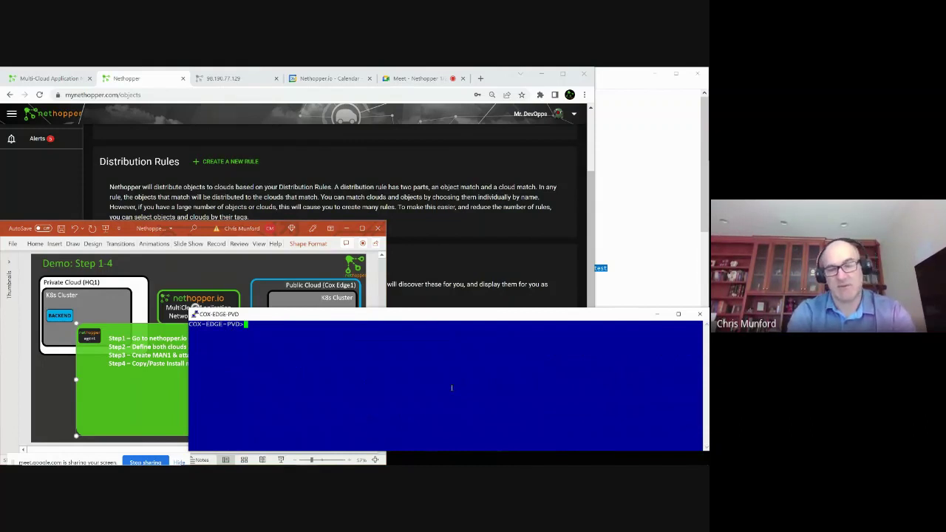
text(ls)
key(Return)
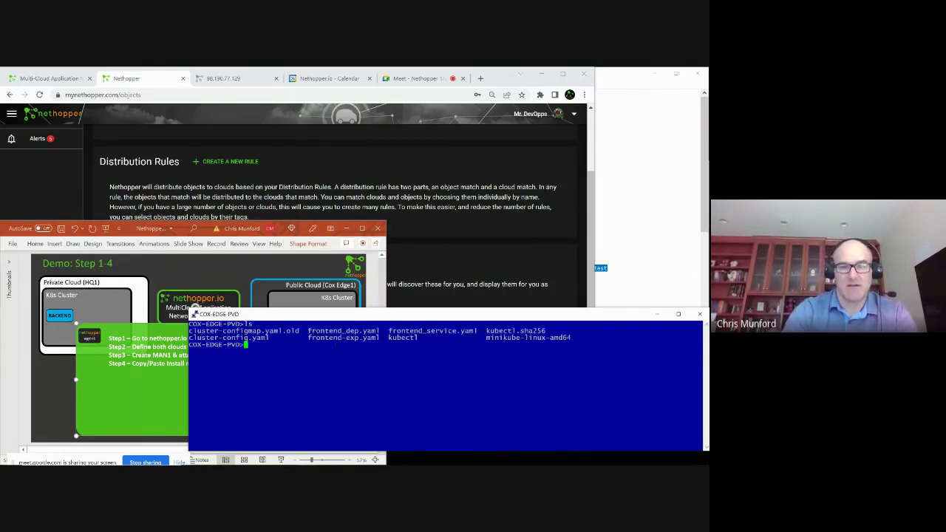
Deploy the frontend to the COX-EDGE-PVD cluster by running "kubectl apply -f frontend_dep.yaml"
drag(308, 332, 380, 331)
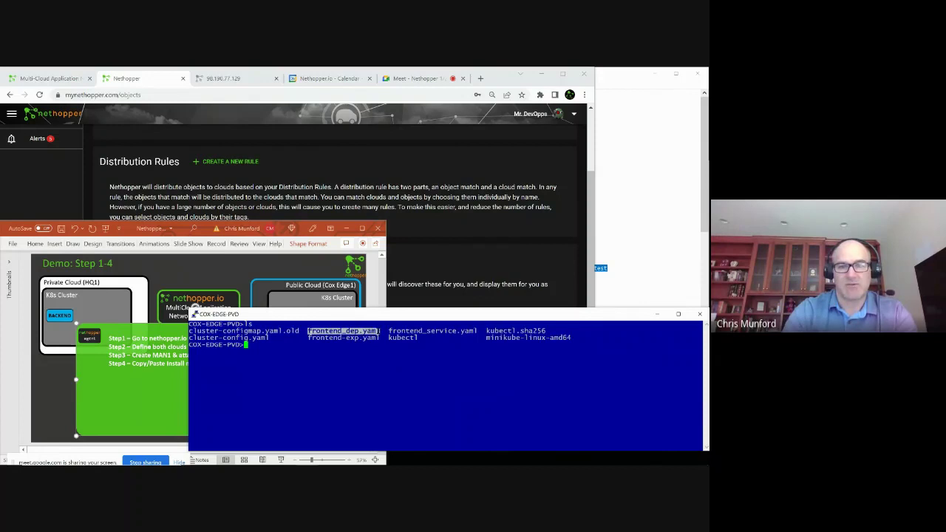
click(378, 368)
text(kubectl app)
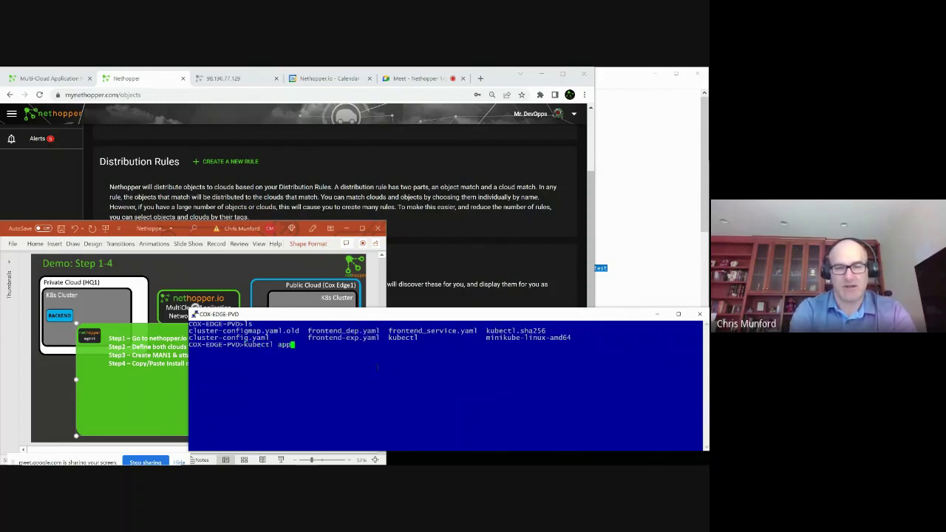
text(ly -f)
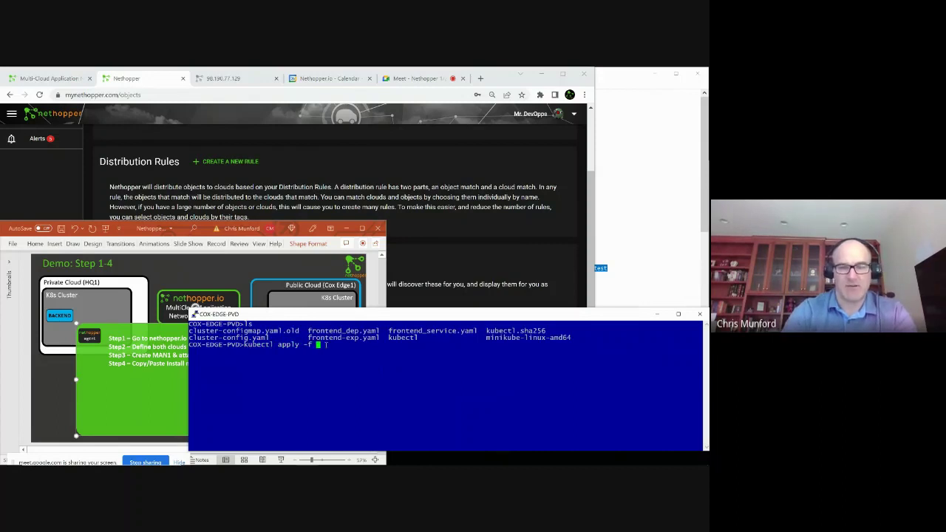
drag(308, 331, 380, 331)
right_click(374, 362)
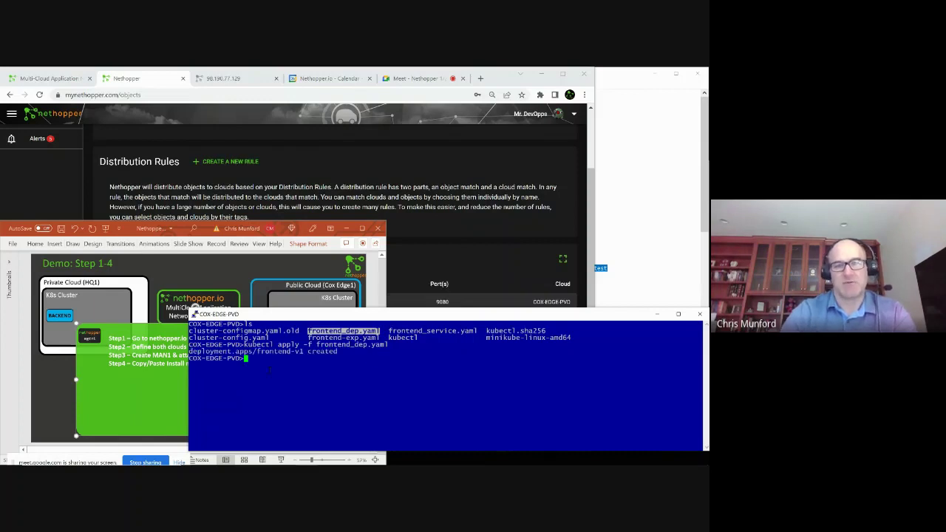
List the deployments with "k get deploy", highlight frontend-v1 and switch to the Nethopper console's Foreign Objects list
right_click(301, 388)
text(k get deploy)
key(Return)
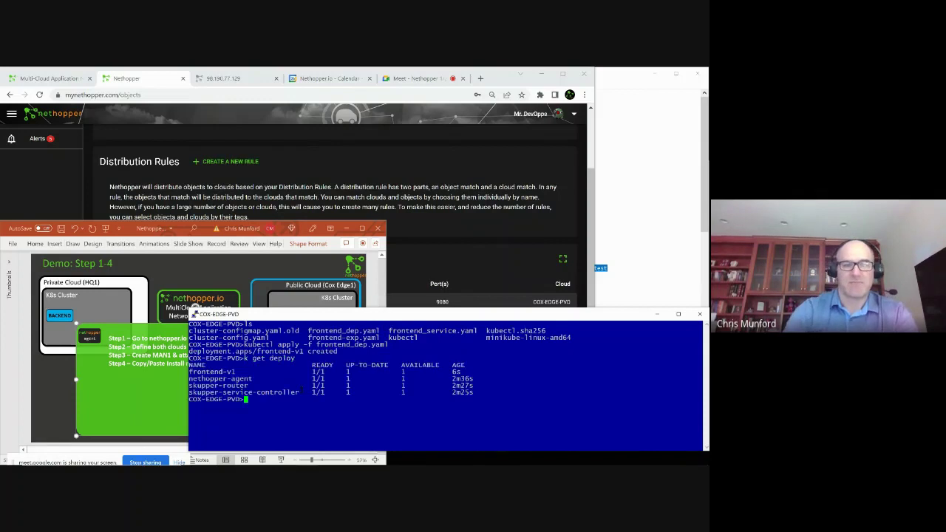
drag(246, 372, 186, 373)
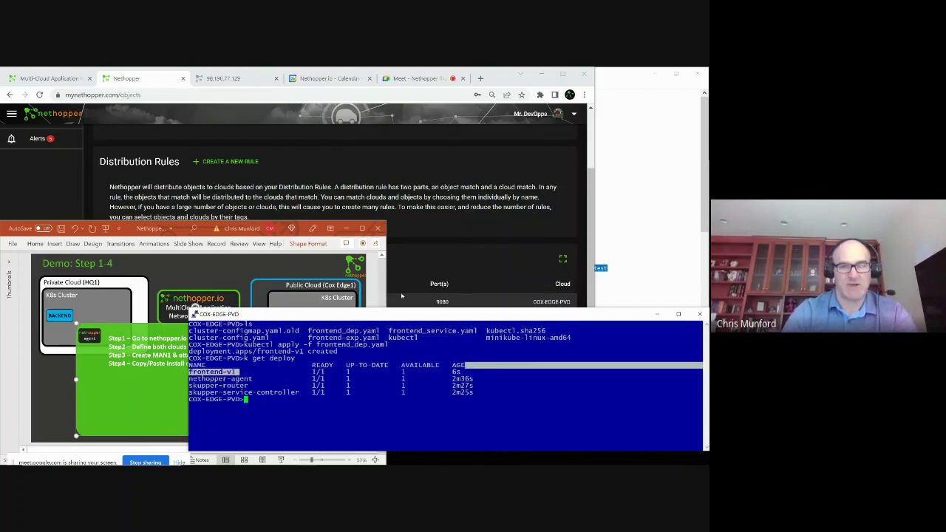
click(402, 297)
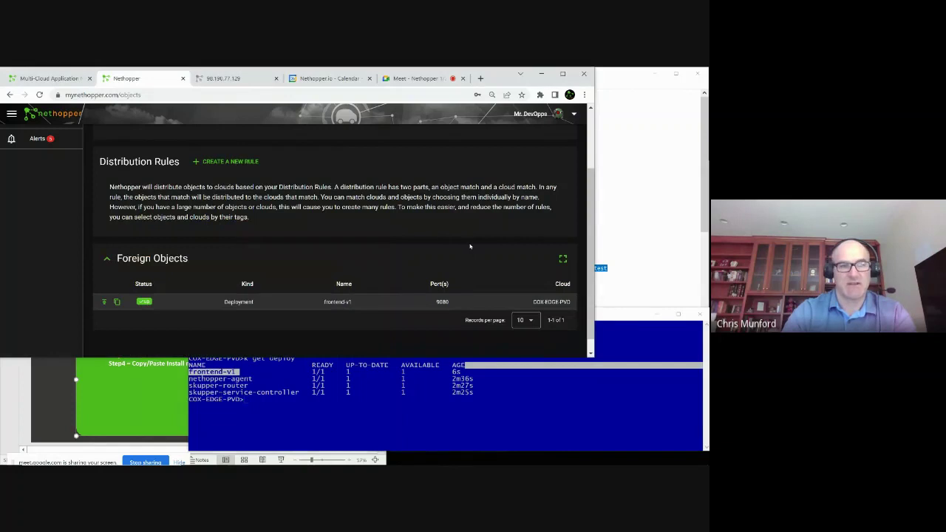
Import the foreign frontend-v1 deployment as a Nethopper object in MAN1 and highlight its name and cloud distribution count
click(105, 304)
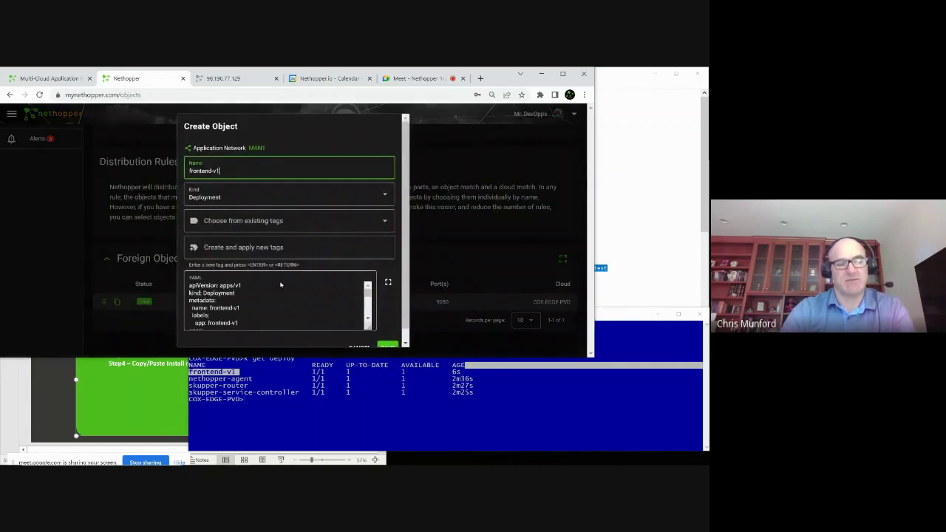
click(385, 346)
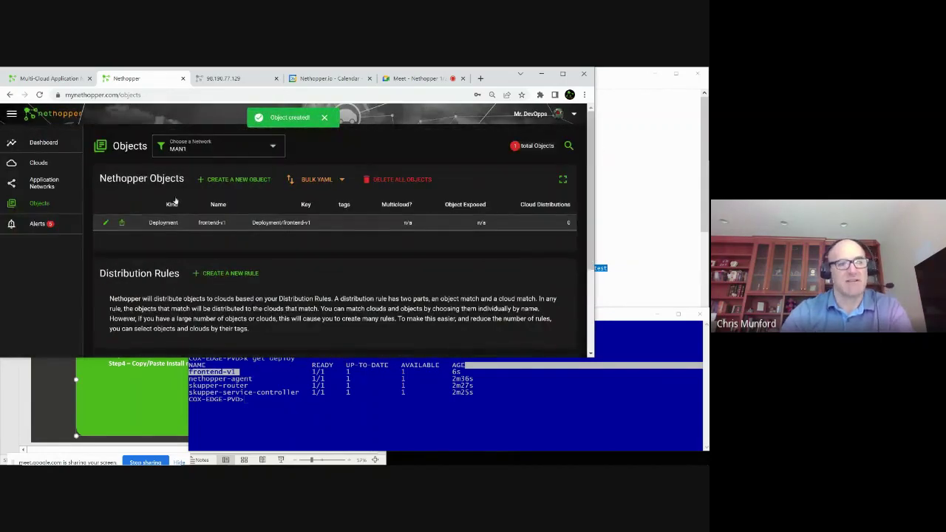
drag(149, 223, 230, 223)
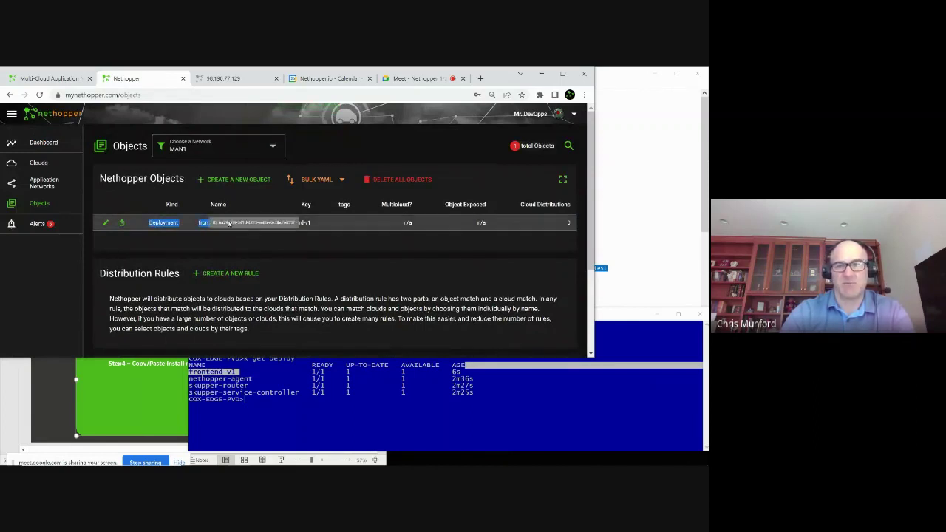
double_click(568, 223)
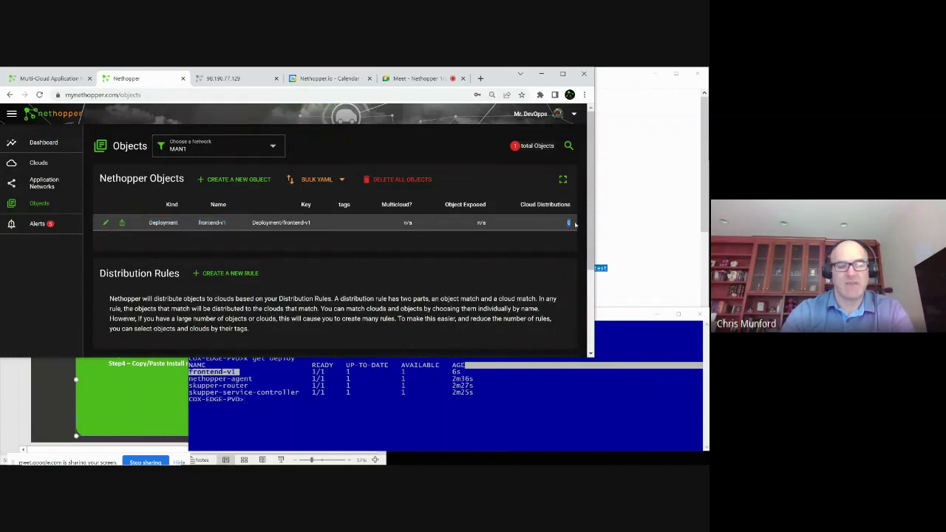
Switch to the COX-EDGE-PVD terminal and remove the frontend deployment by running "k delete deploy frontend-v1"
click(441, 411)
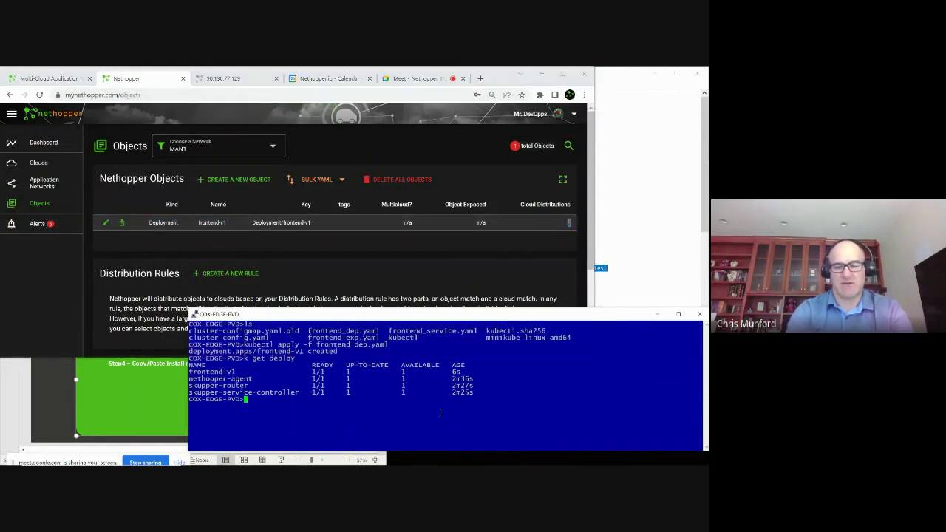
text(k delete frontend)
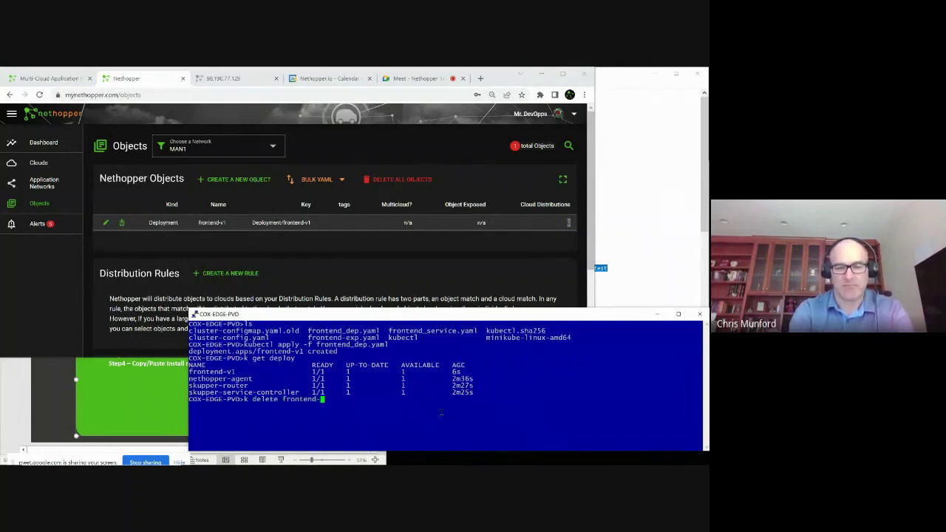
text(-v1)
key(Left)
key(Left)
key(Left)
key(Left)
key(Left)
key(Left)
key(Left)
key(Left)
key(Left)
key(Left)
key(Left)
text(deploy)
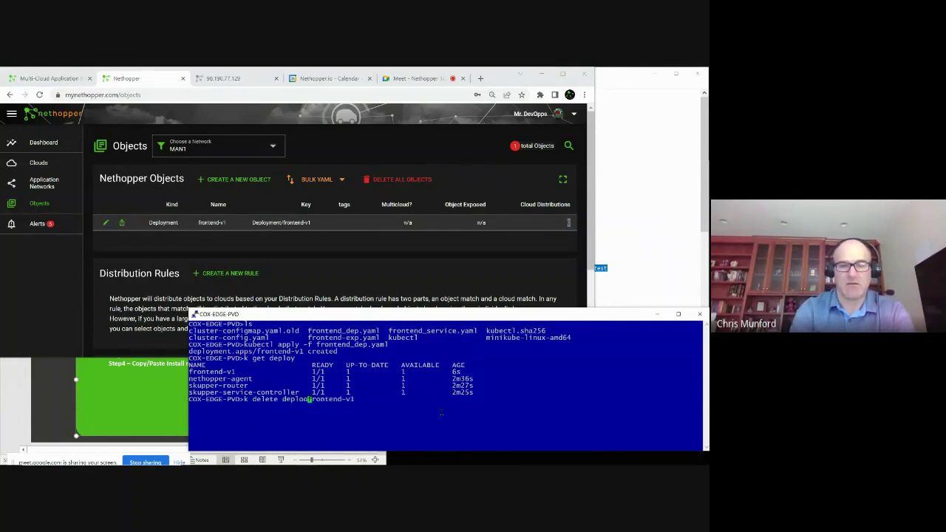
key(Return)
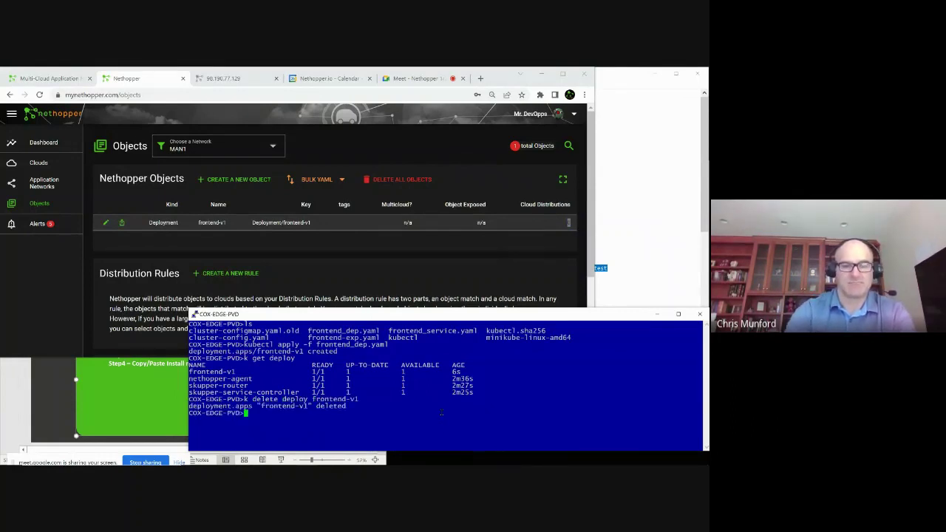
Return to the Nethopper console, check Foreign Objects, maximize the window and highlight the frontend-v1 deployment under Nethopper Objects
click(143, 298)
scroll(258, 306, down, 3)
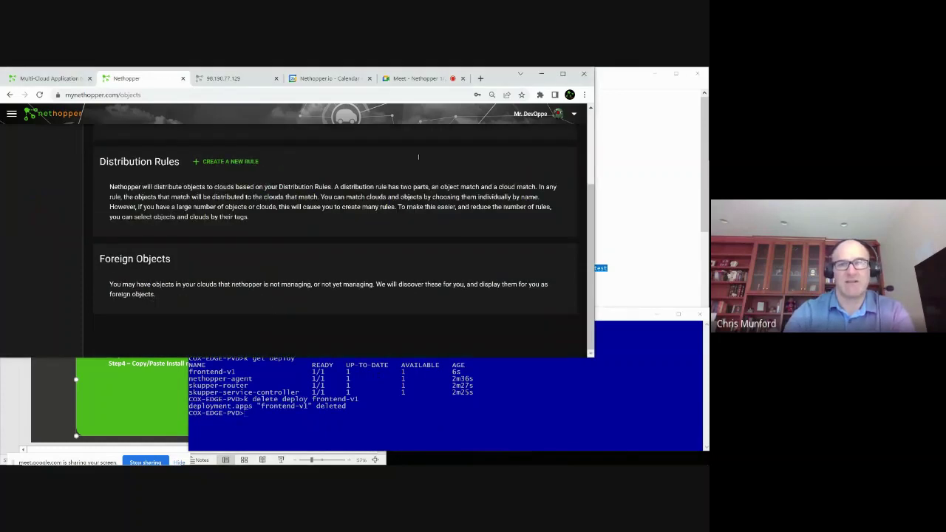
click(562, 73)
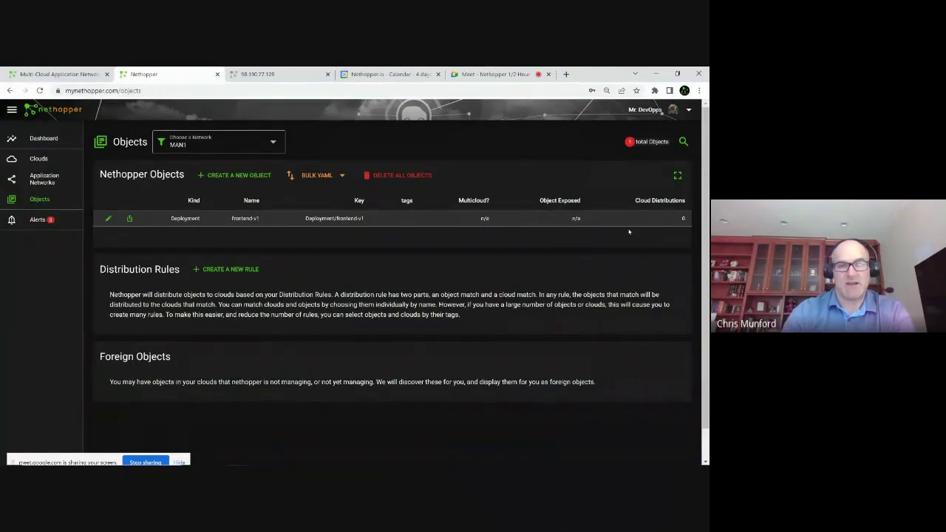
drag(169, 218, 292, 219)
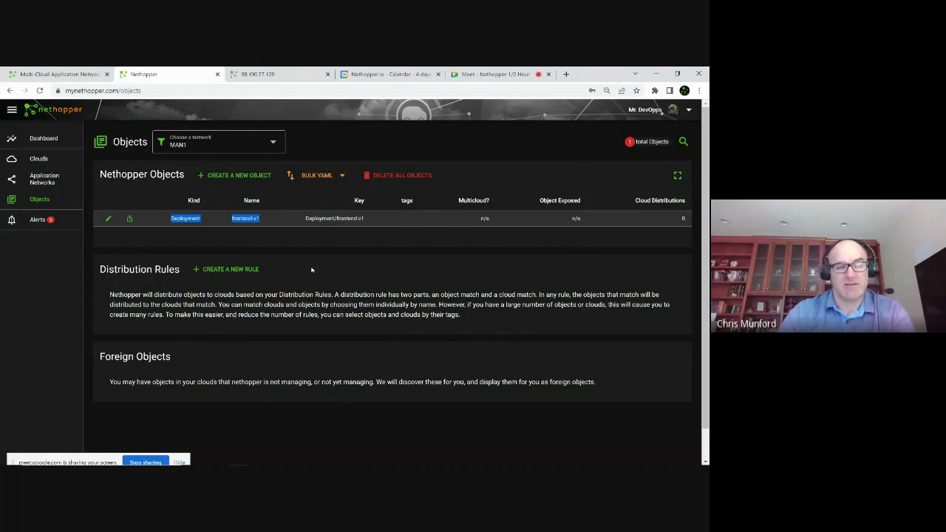
click(236, 271)
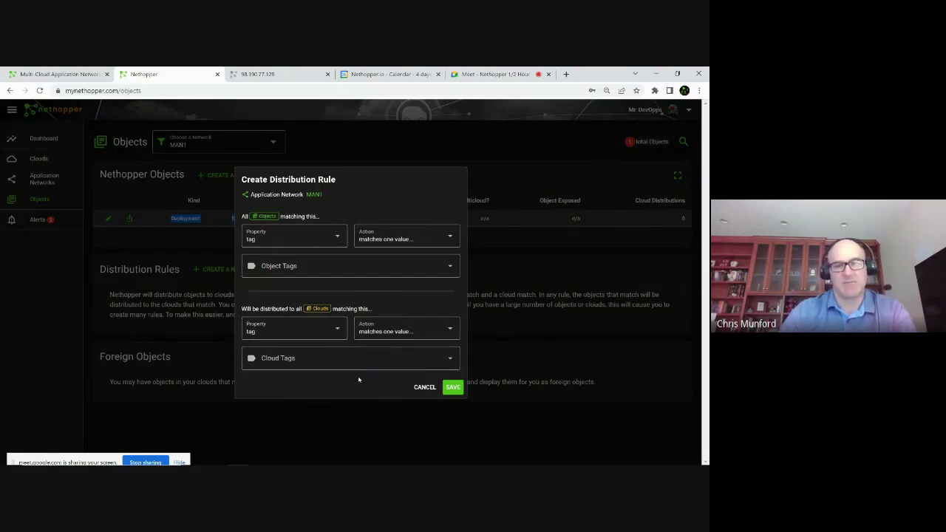
click(315, 266)
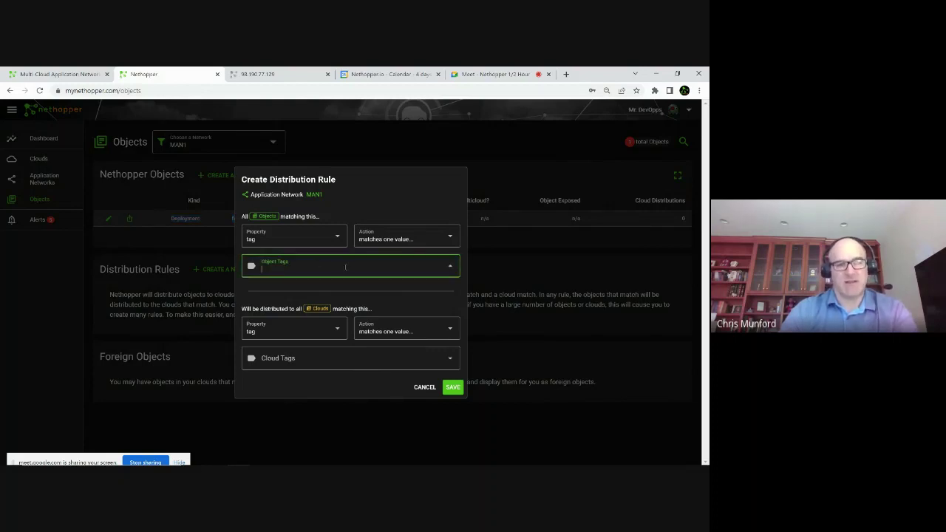
click(423, 387)
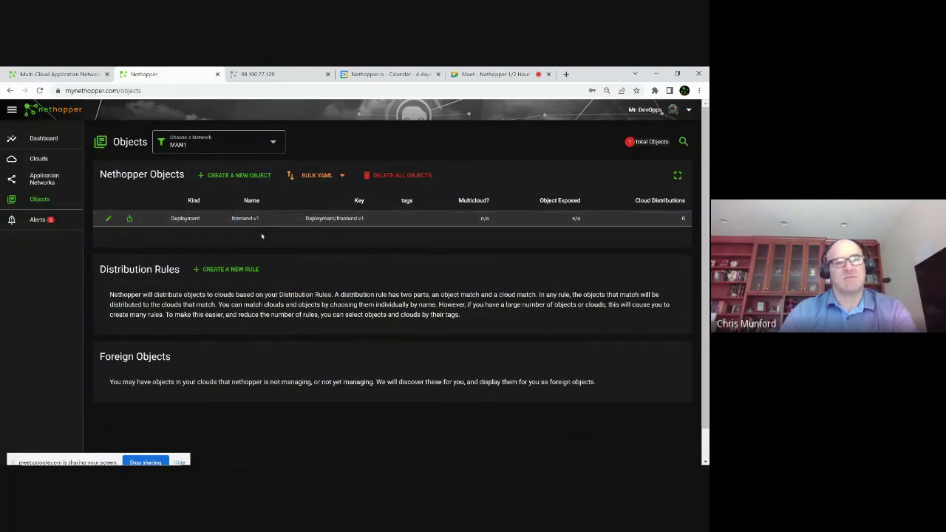
Apply the existing tag "edge" to the frontend-v1 deployment object and save it
click(110, 219)
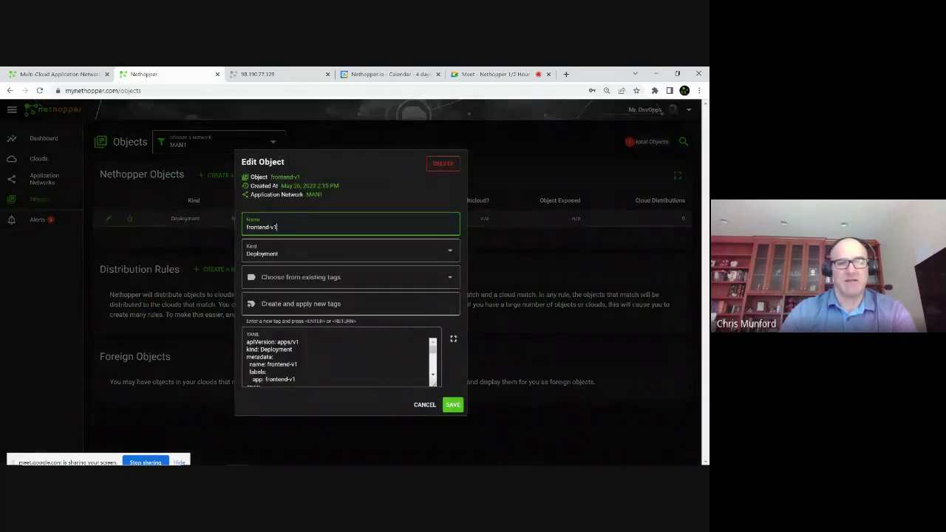
click(293, 277)
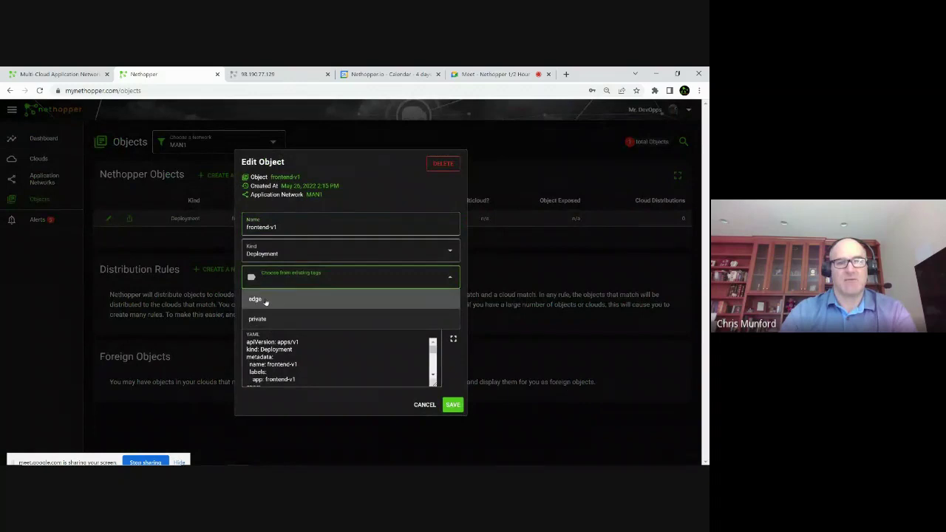
click(268, 300)
click(379, 406)
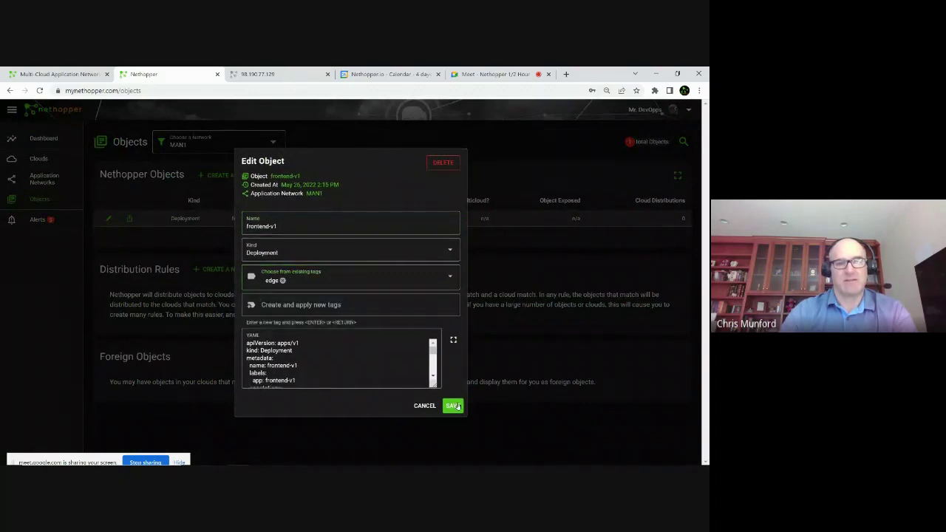
click(454, 406)
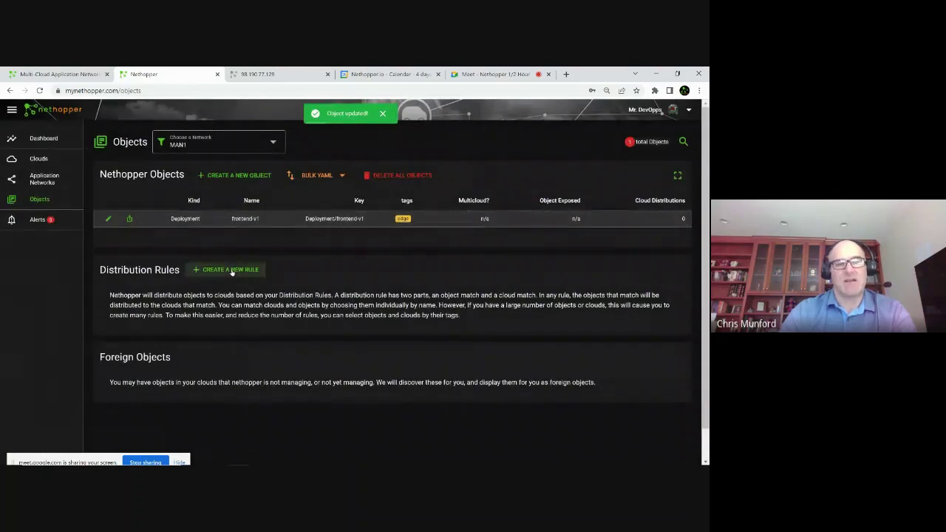
Create a distribution rule in MAN1 that distributes objects tagged "edge" to clouds tagged "edge"
click(231, 271)
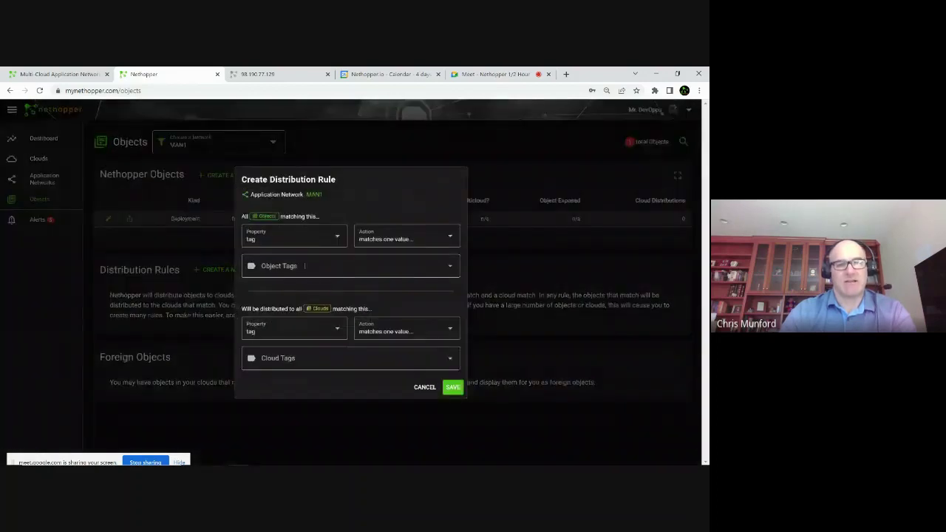
click(275, 266)
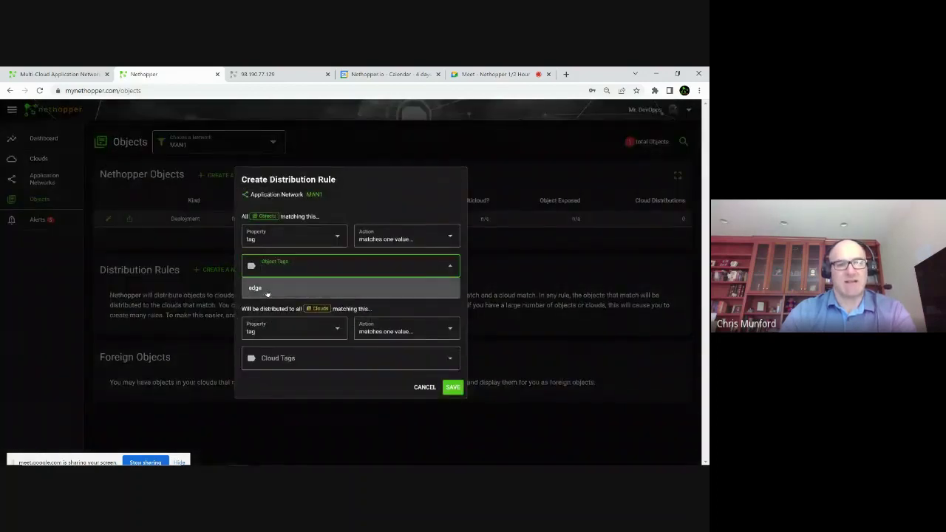
click(266, 290)
click(296, 303)
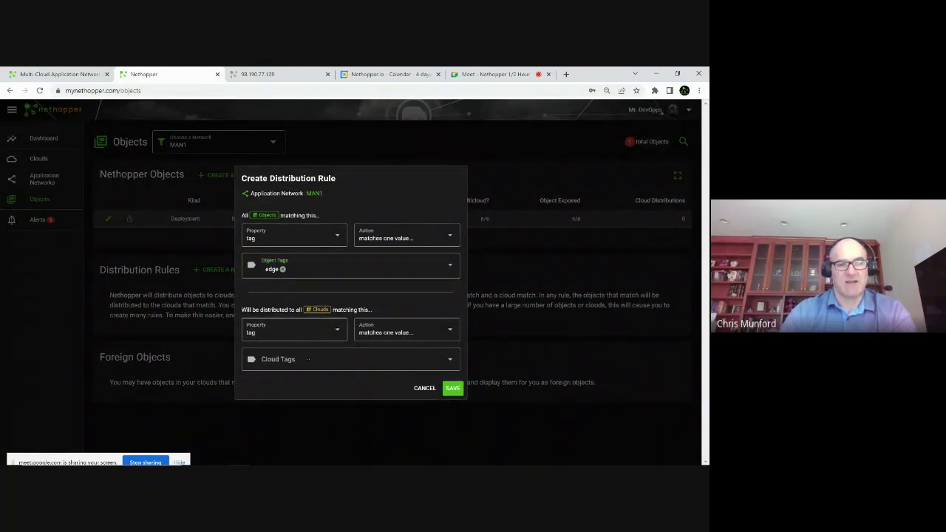
click(280, 360)
click(267, 383)
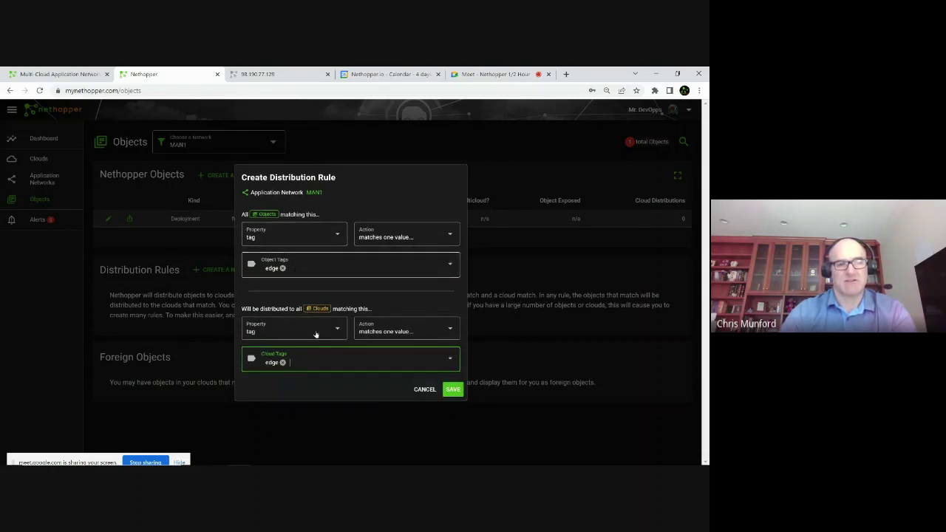
click(451, 390)
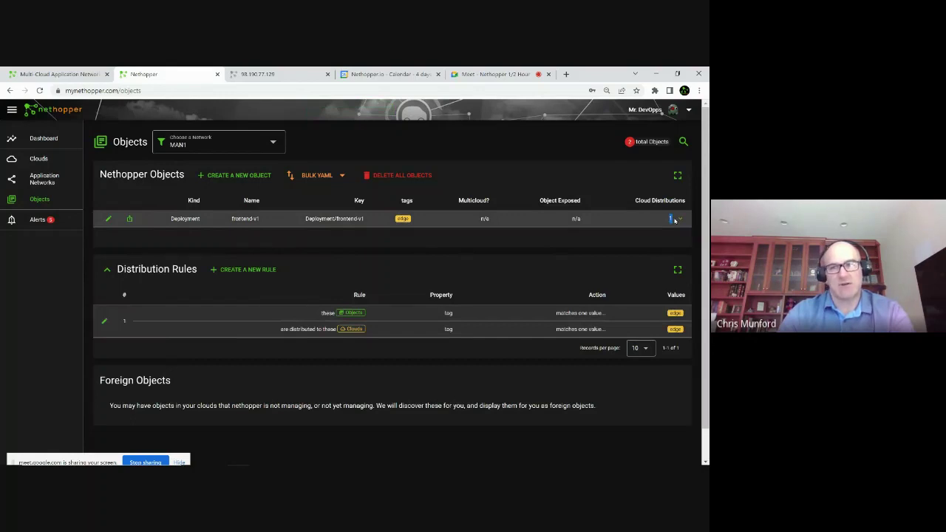
Expand frontend-v1's cloud distributions and highlight the deployment and the cloud it is distributed to
click(680, 220)
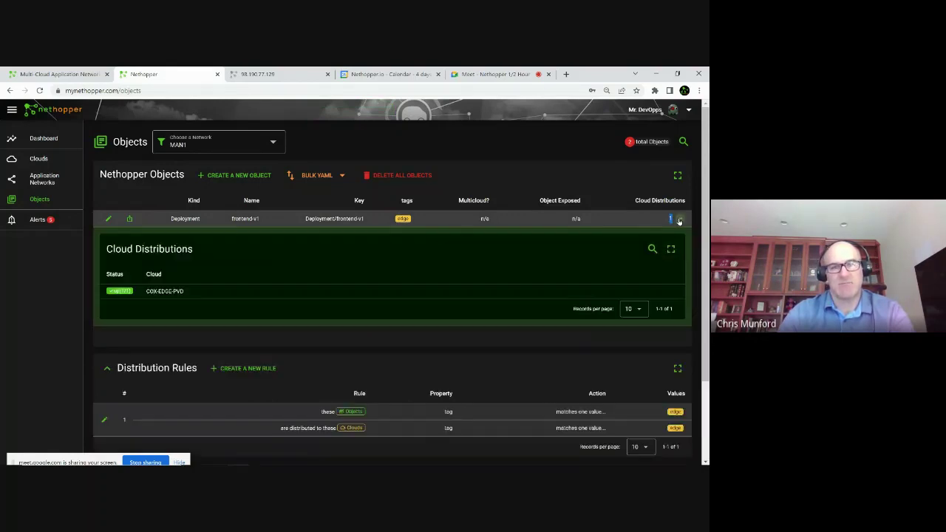
drag(170, 218, 267, 222)
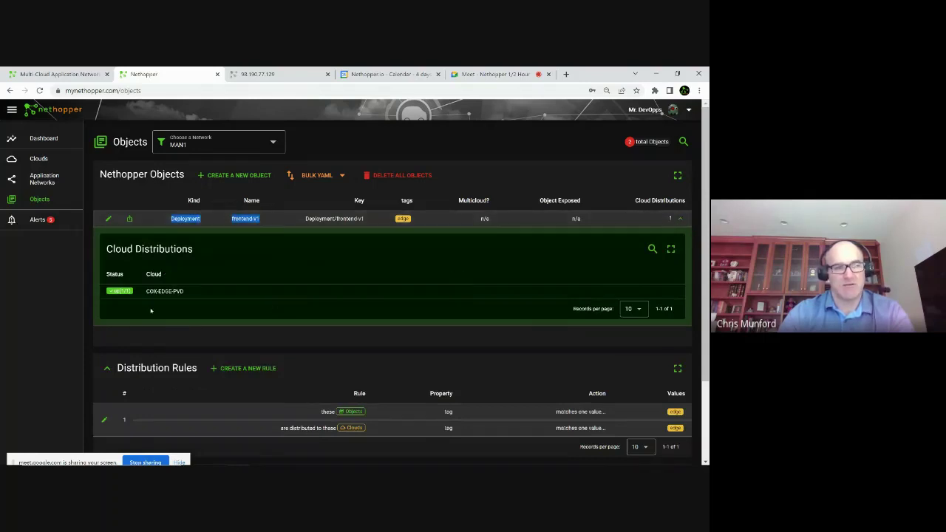
drag(146, 291, 196, 293)
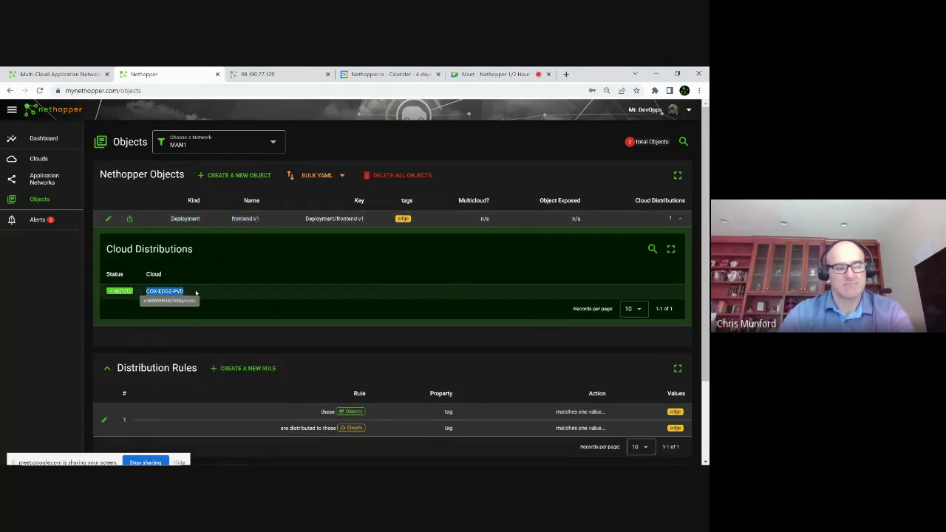
click(231, 260)
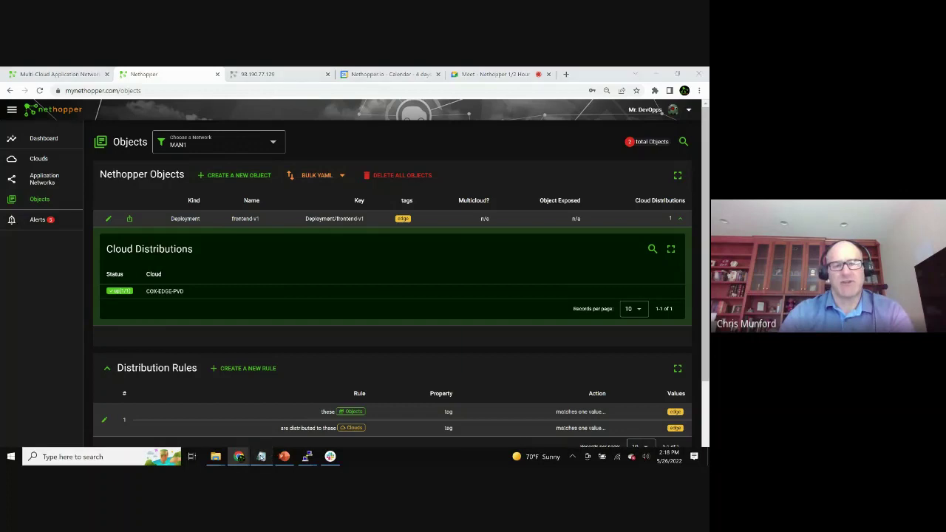
Switch to Notepad and look through backend-frontend-private-edge.yaml from the frontend deployment down to the backend service
click(261, 457)
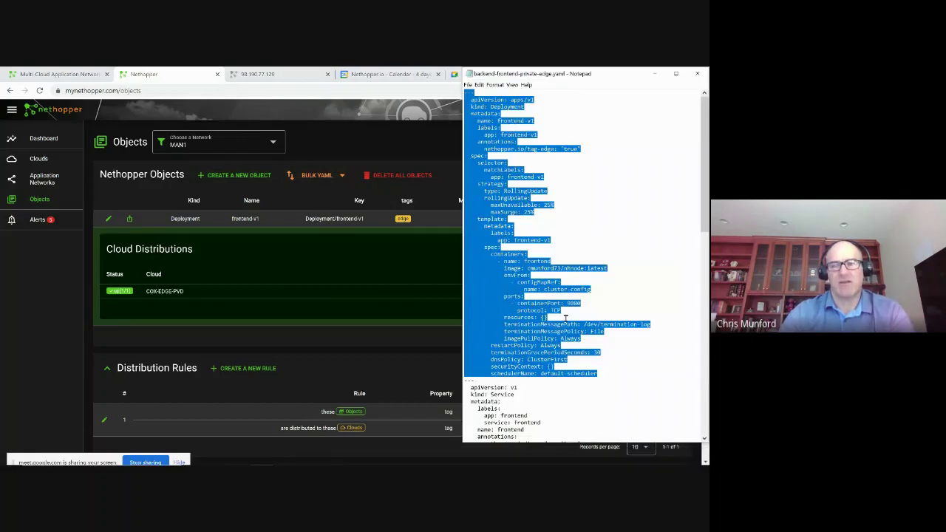
drag(705, 238, 705, 439)
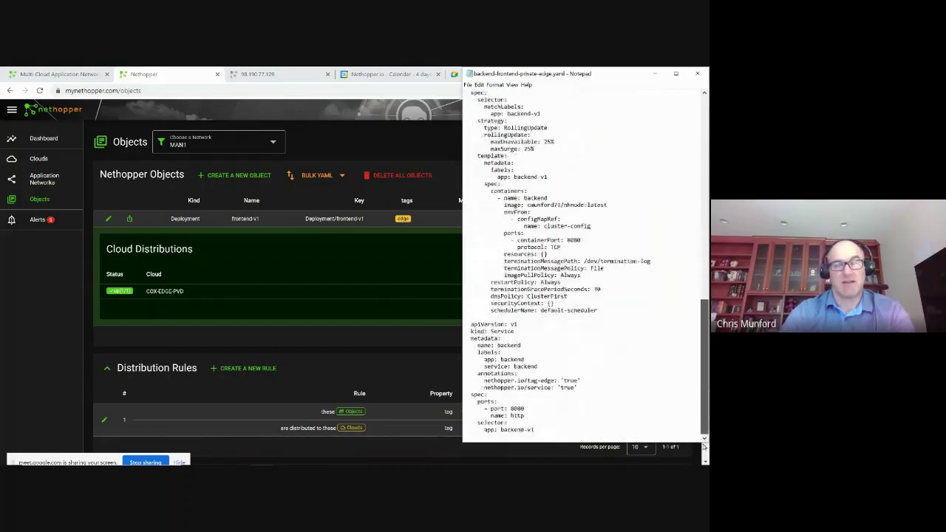
scroll(685, 345, up, 7)
scroll(684, 345, up, 5)
Bulk import the objects from backend-frontend-private-edge.yaml into MAN1, reviewing the unchanged and newly created objects before saving
click(322, 177)
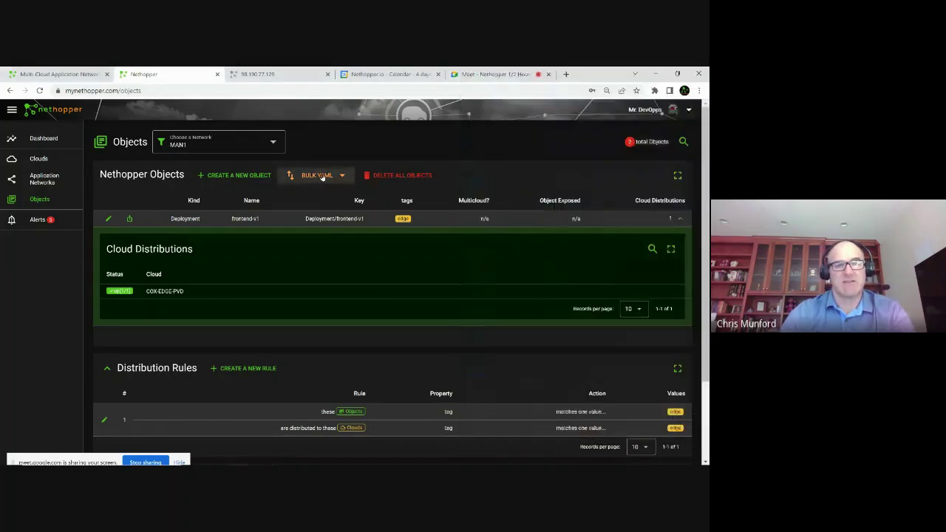
click(321, 195)
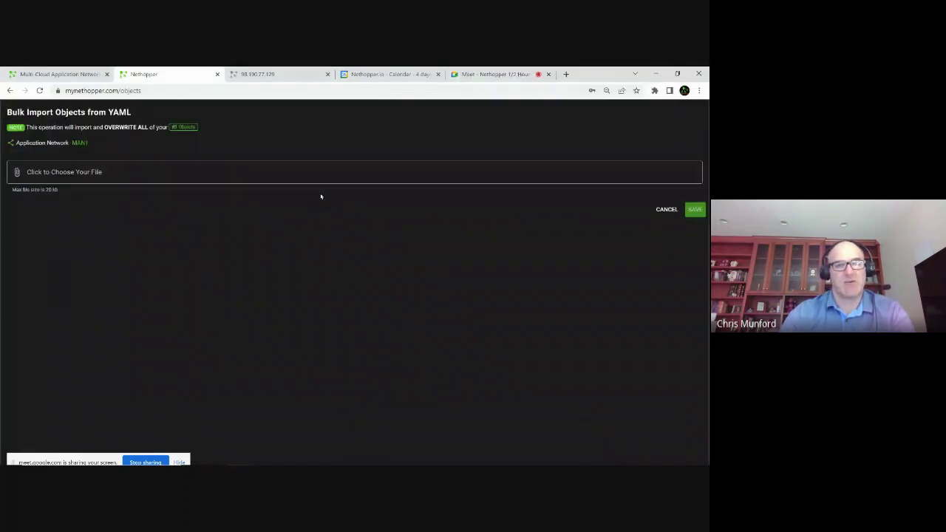
click(196, 173)
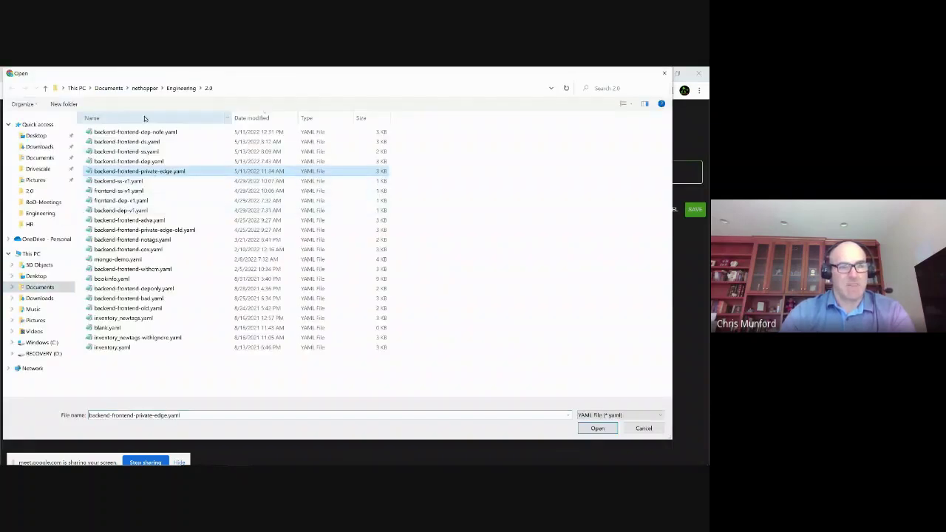
click(606, 426)
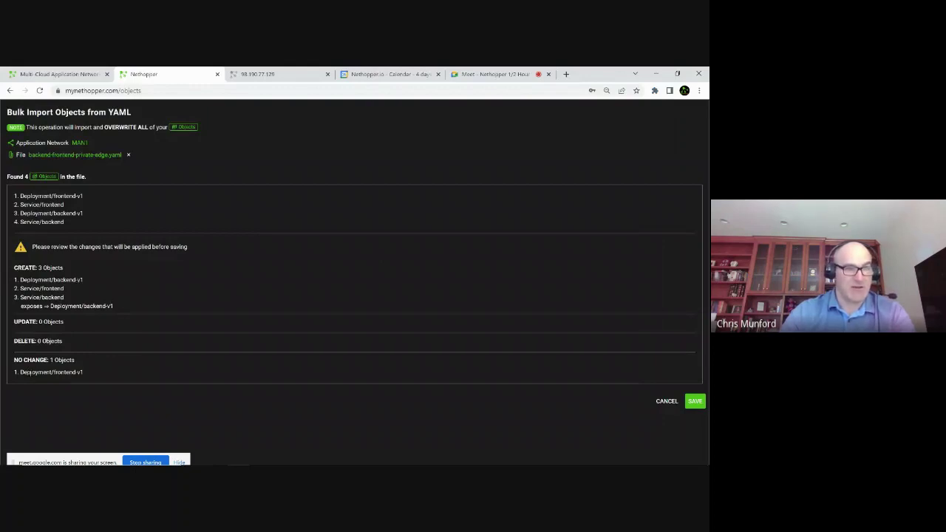
drag(29, 373, 94, 377)
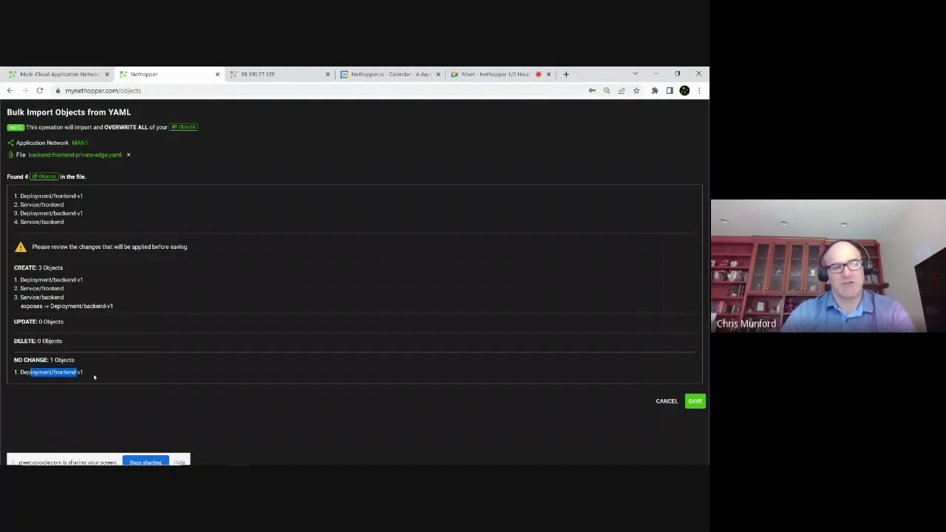
drag(30, 279, 67, 299)
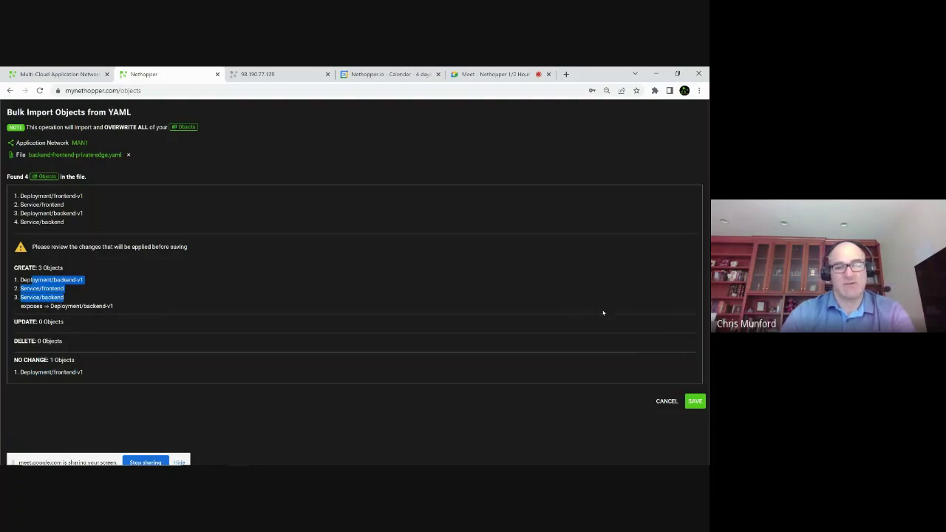
click(695, 400)
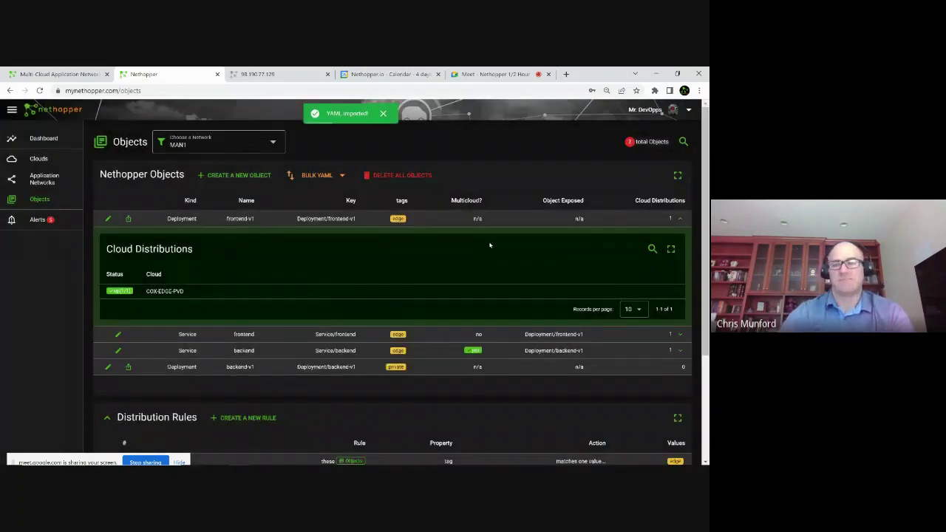
Collapse frontend-v1's cloud distributions and compare the backend-v1 deployment with the private cloud on the PowerPoint demo slide
click(680, 218)
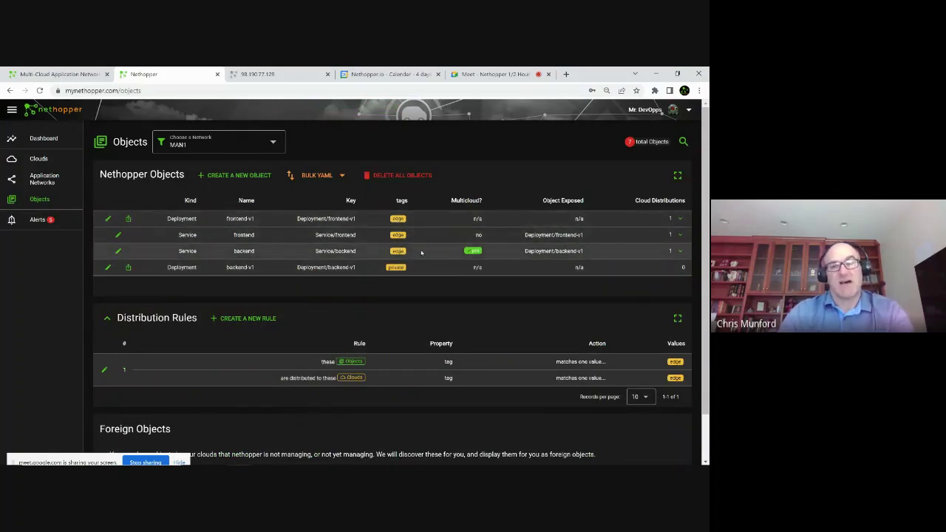
double_click(168, 267)
click(284, 456)
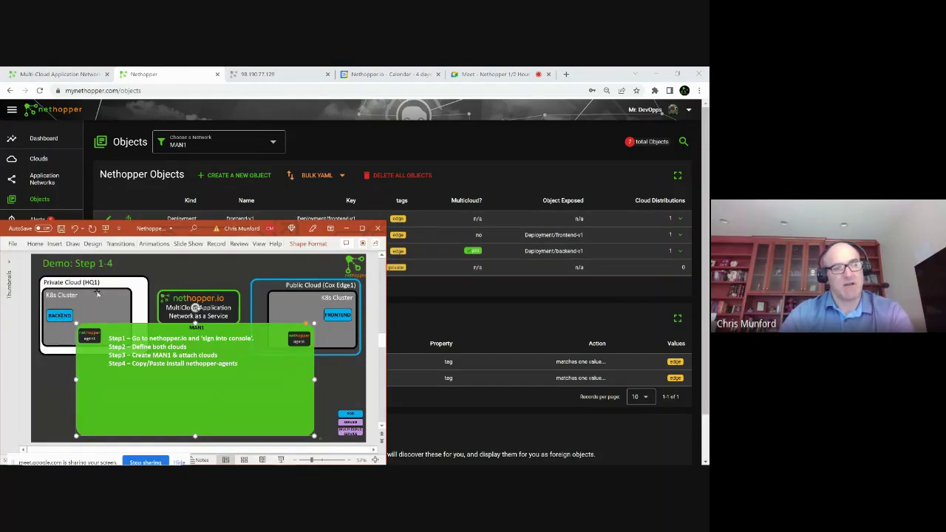
click(581, 285)
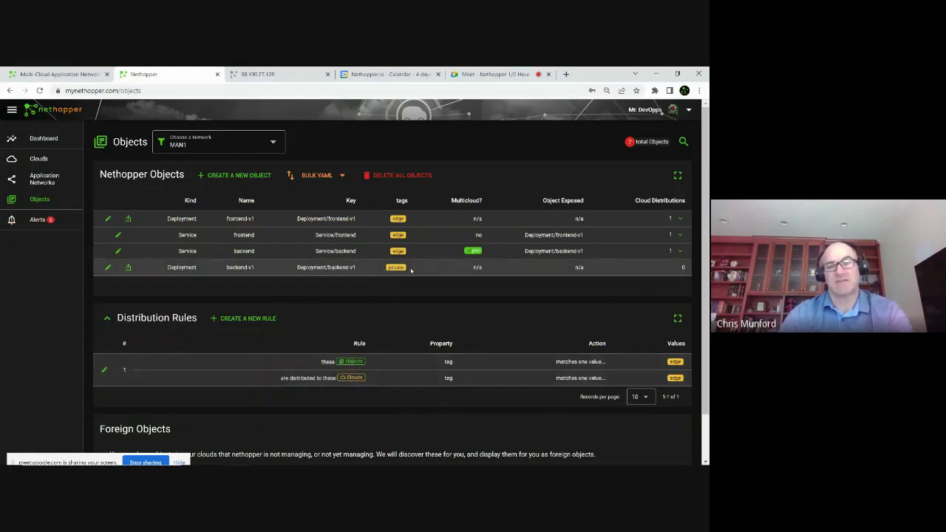
Create a distribution rule sending objects tagged "private" to clouds tagged "private", and check backend-v1's cloud distributions
click(249, 318)
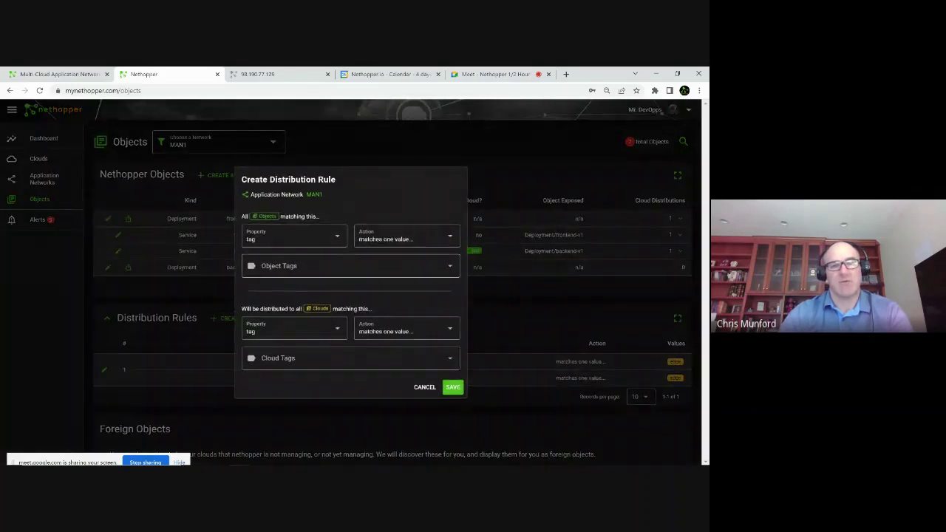
click(270, 267)
click(270, 309)
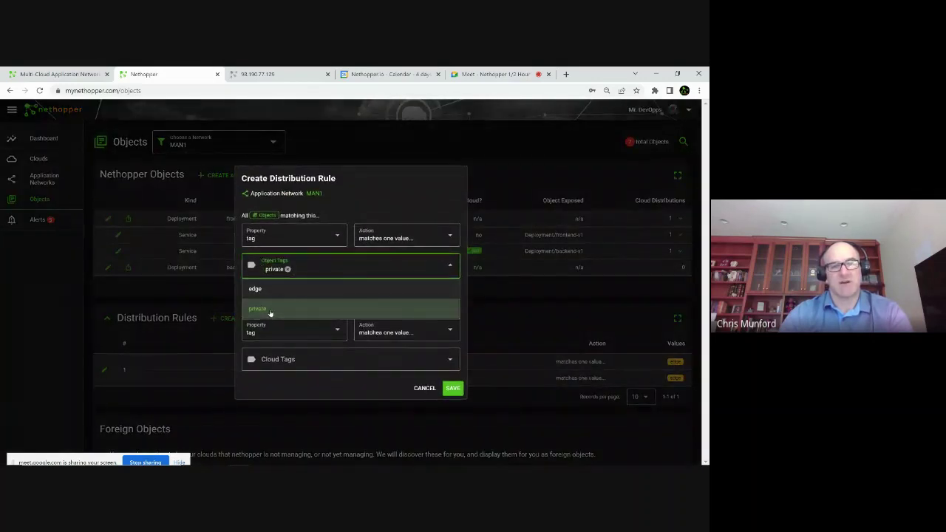
click(305, 359)
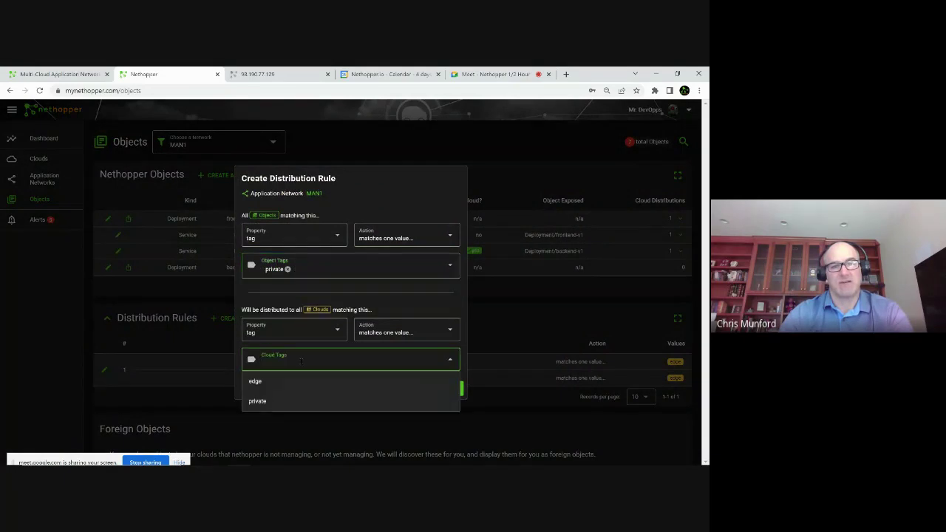
click(280, 402)
click(325, 428)
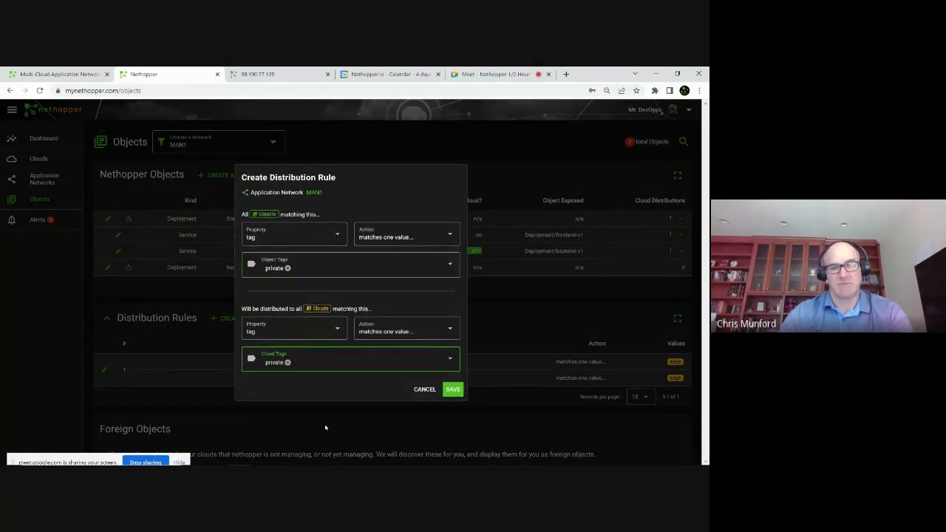
click(453, 390)
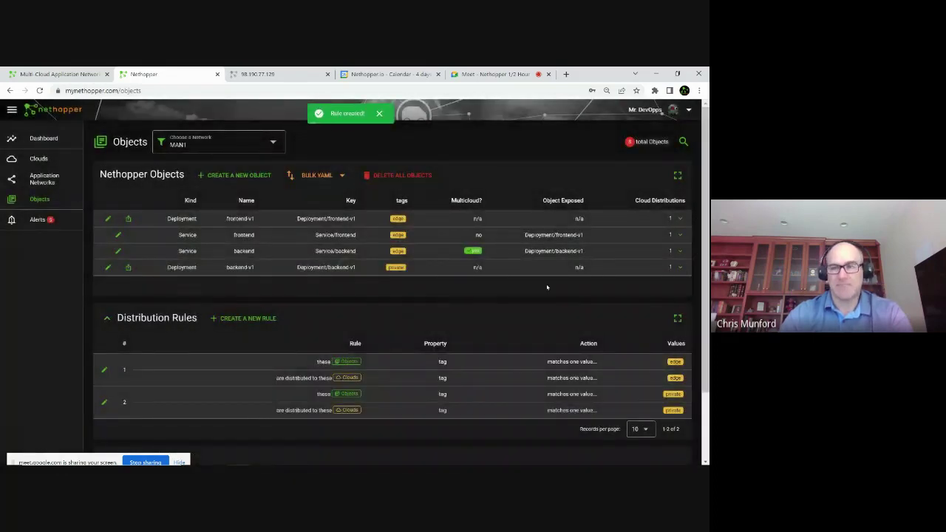
click(681, 267)
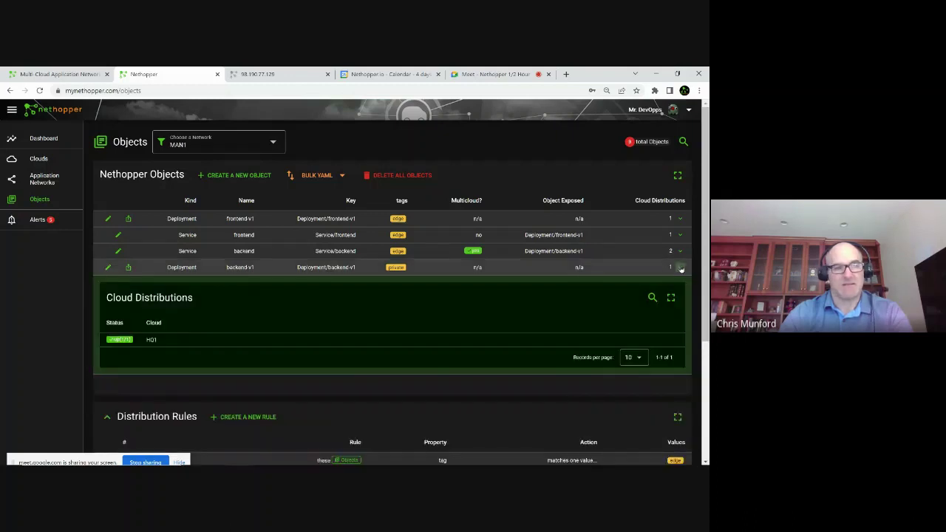
click(681, 268)
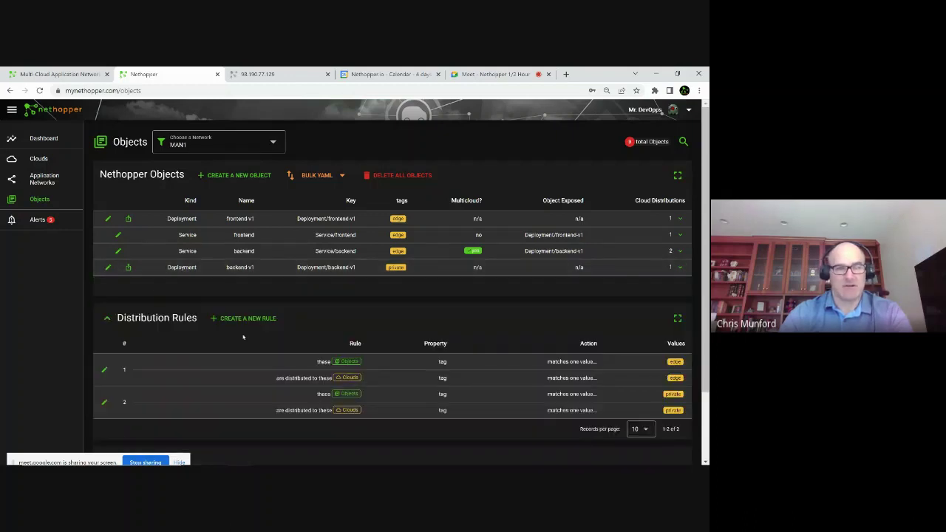
Delete the backend service object from MAN1
click(118, 251)
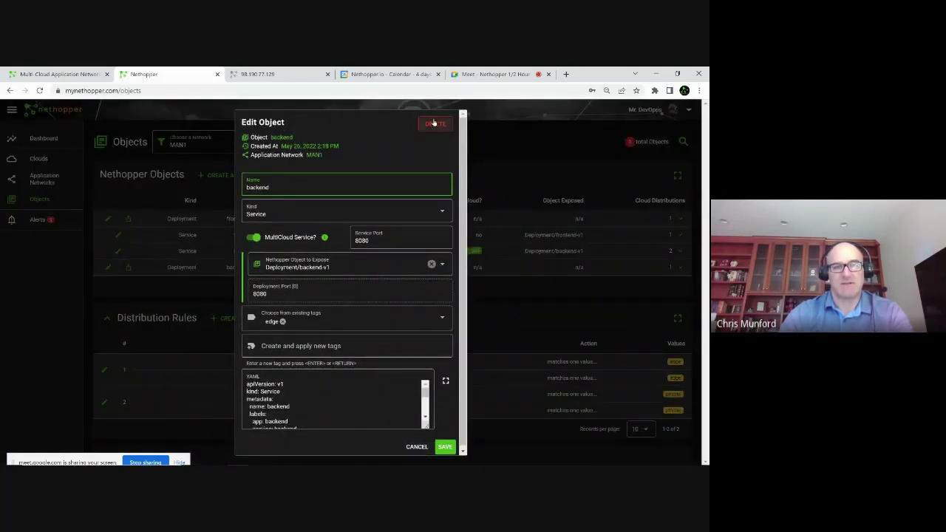
click(417, 448)
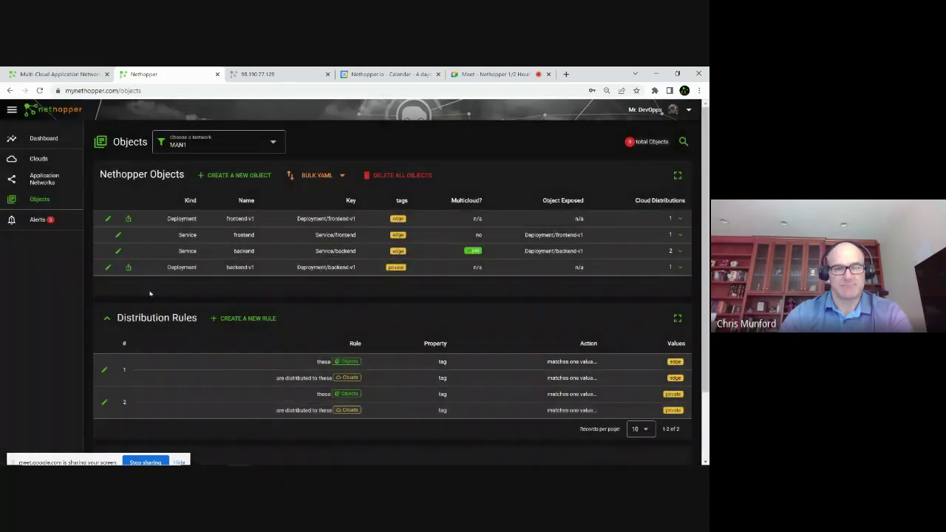
click(118, 253)
click(434, 124)
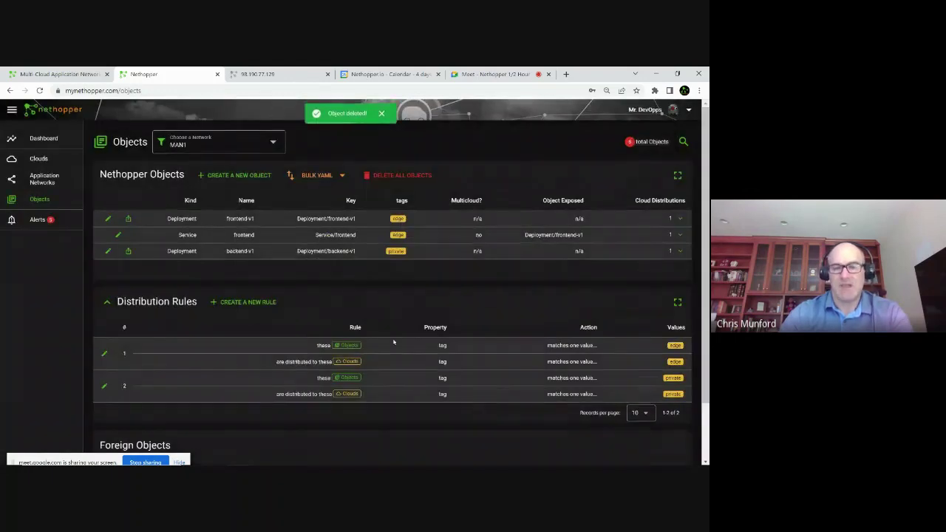
Switch to PowerPoint, advance to the "Demo: Step 6" slide and highlight the exposed frontend's app address
click(283, 456)
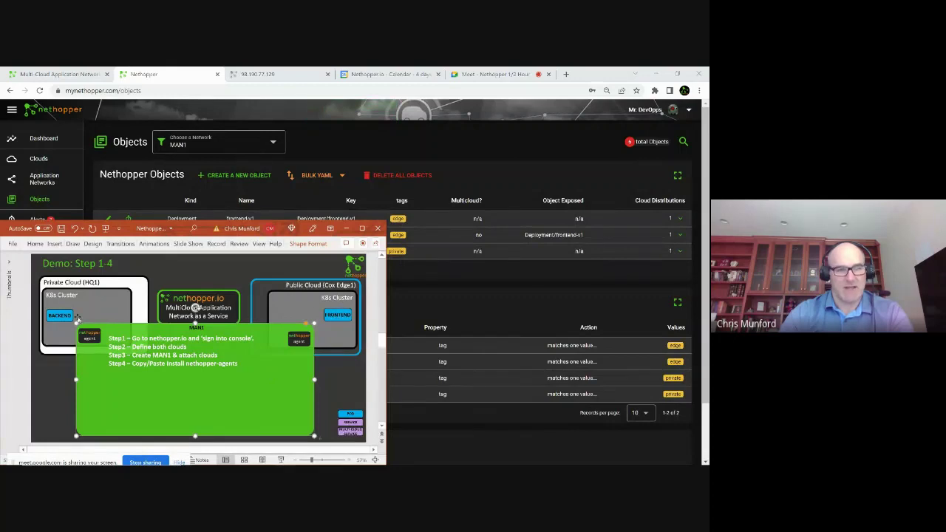
click(382, 408)
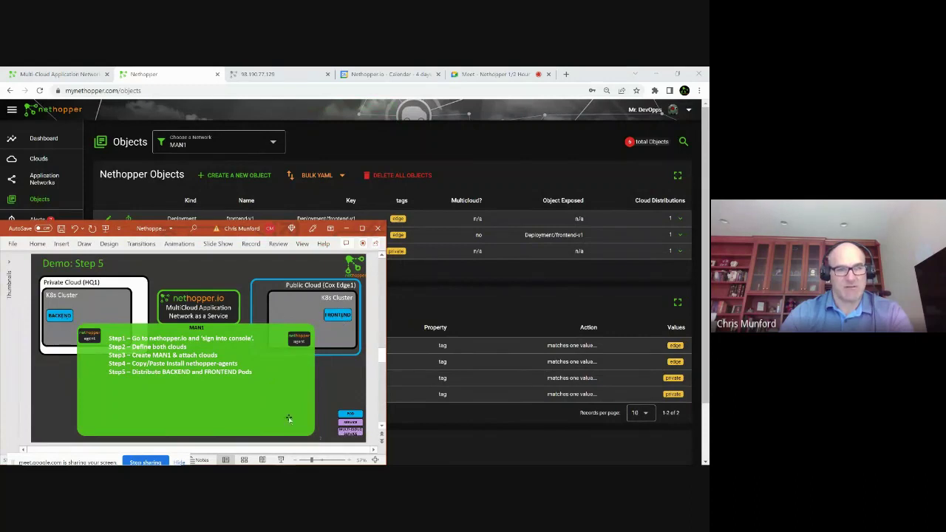
click(383, 416)
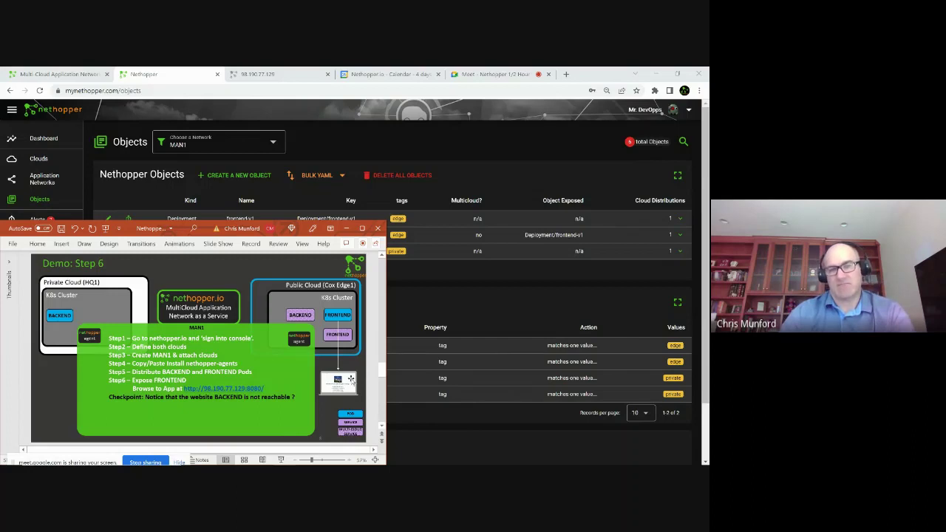
click(343, 333)
click(348, 380)
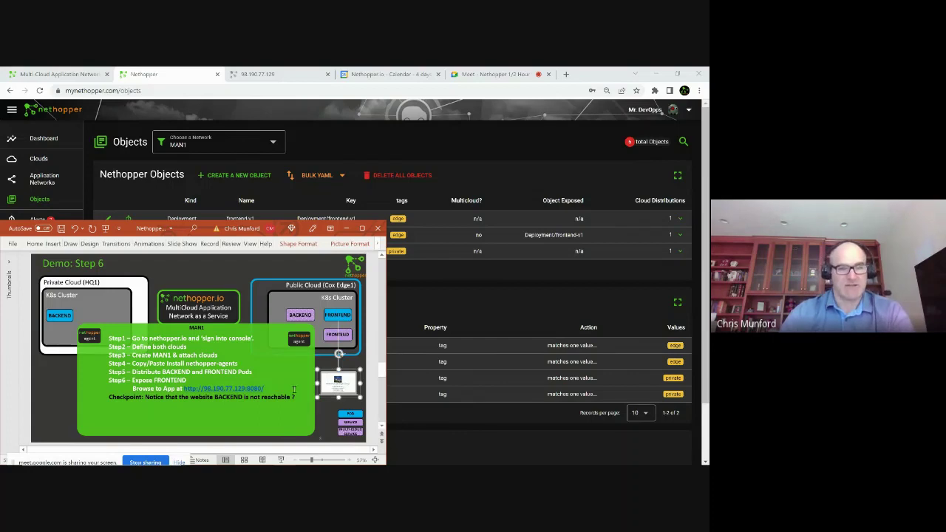
drag(266, 388, 184, 389)
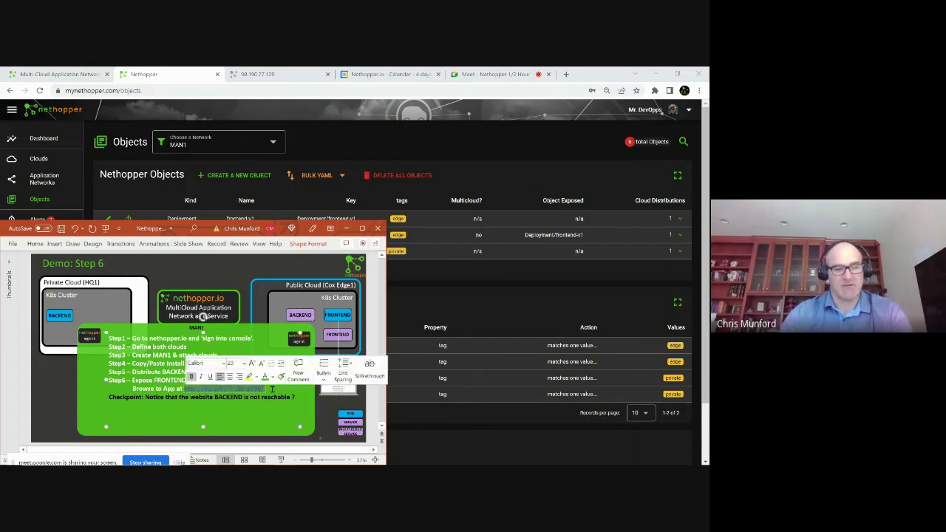
Switch to the browser page for 98.190.77.129:8080 and reload it to reach the frontend demo app
click(283, 74)
click(283, 74)
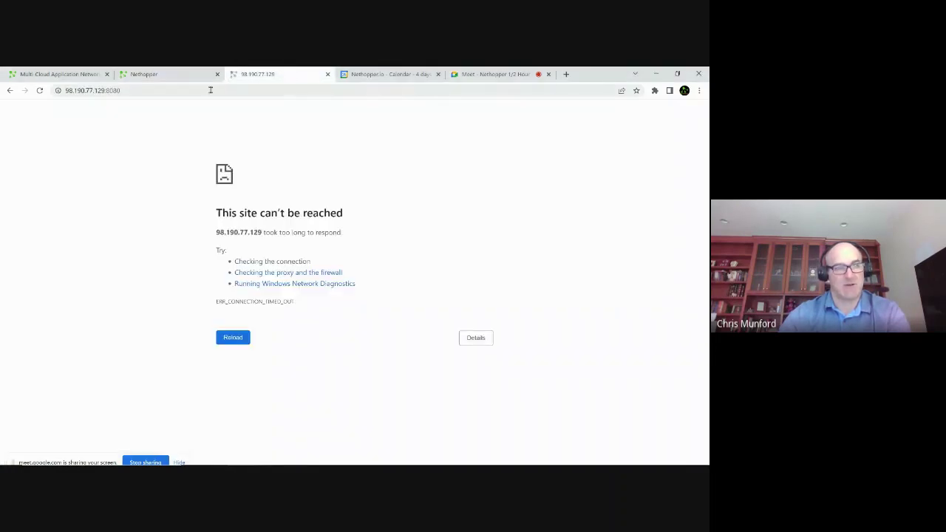
click(39, 90)
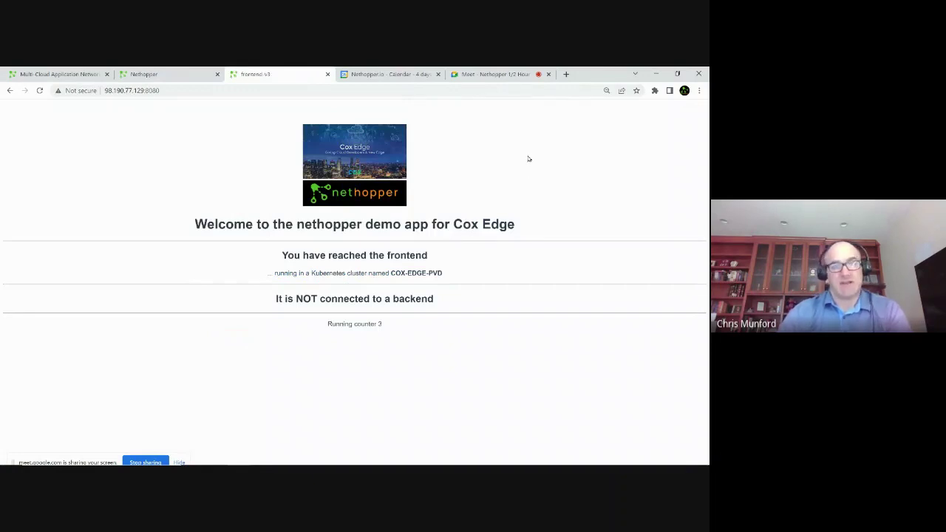
Highlight the demo app's address and port 8080, its Kubernetes cluster name, and the backend connection status
drag(110, 91, 170, 91)
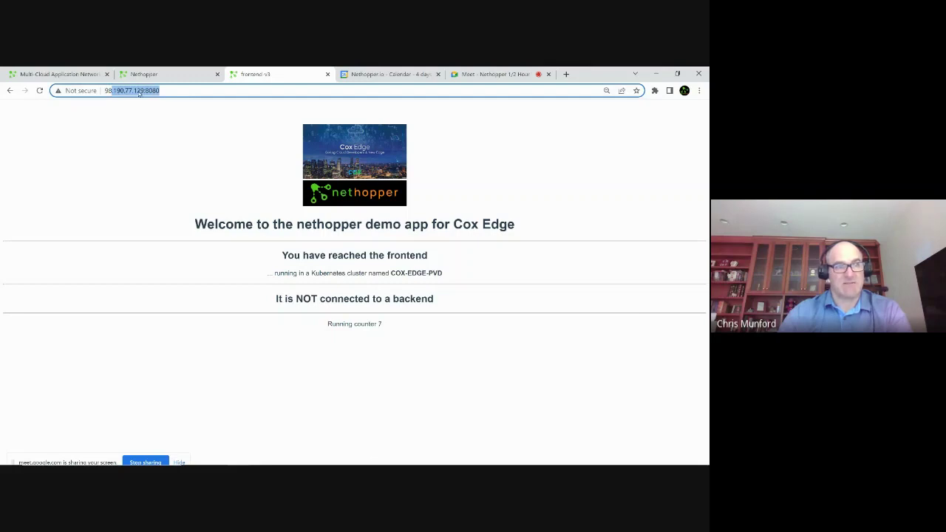
drag(145, 91, 178, 89)
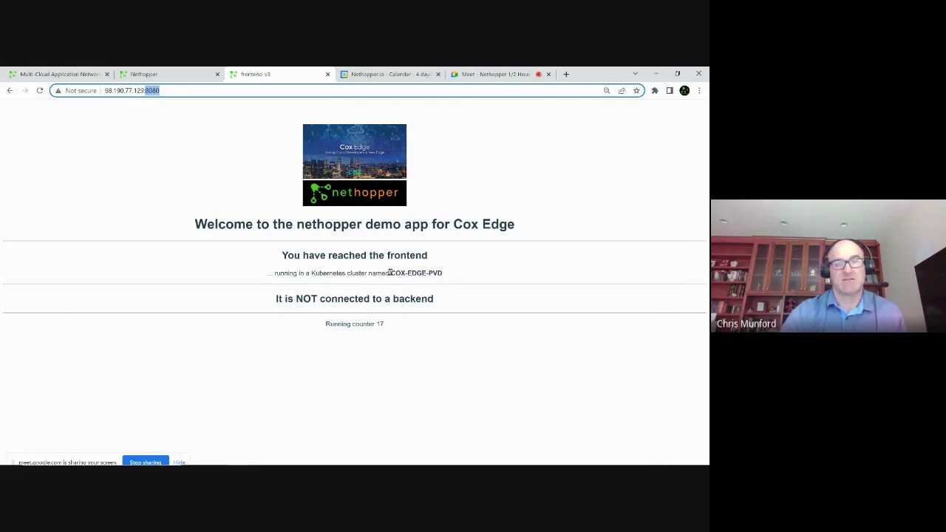
drag(391, 273, 450, 274)
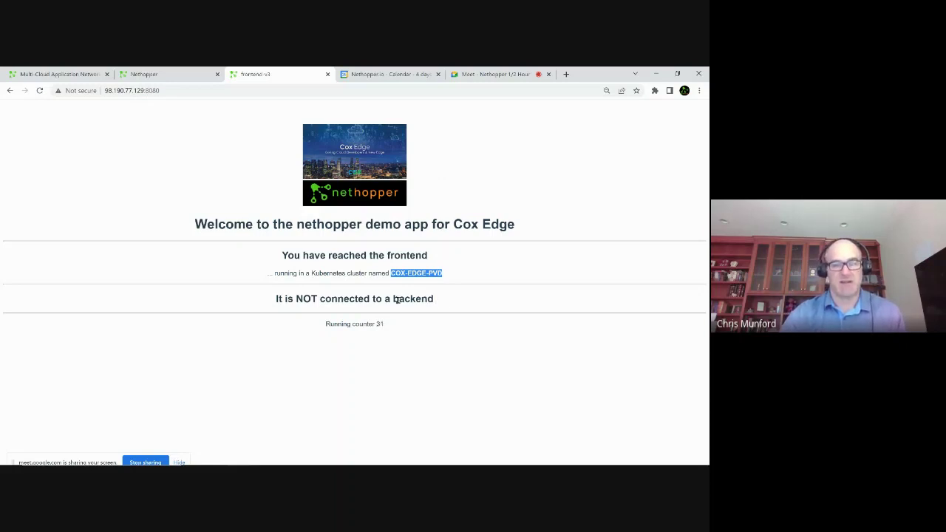
drag(397, 300, 438, 301)
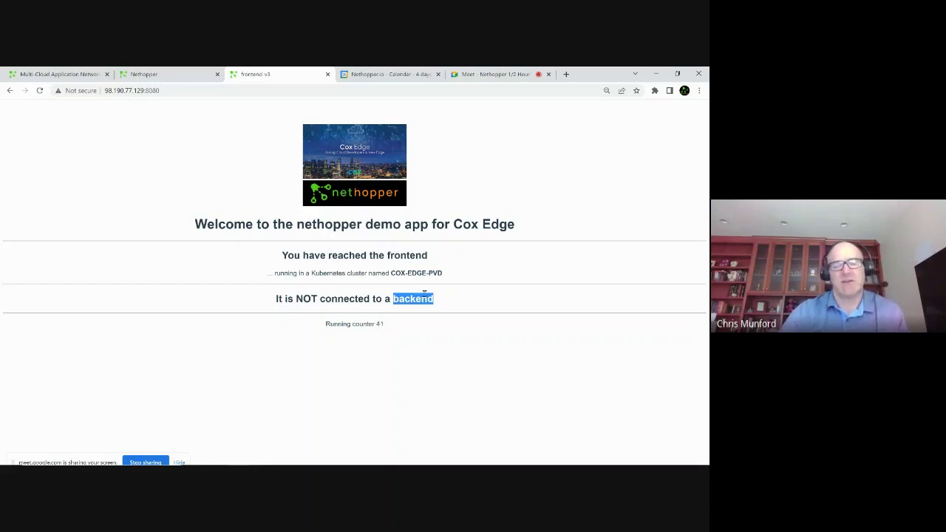
Switch back to PowerPoint, advance to the "Demo: Step 7" slide and select the BACKEND pod in the private cloud
click(283, 456)
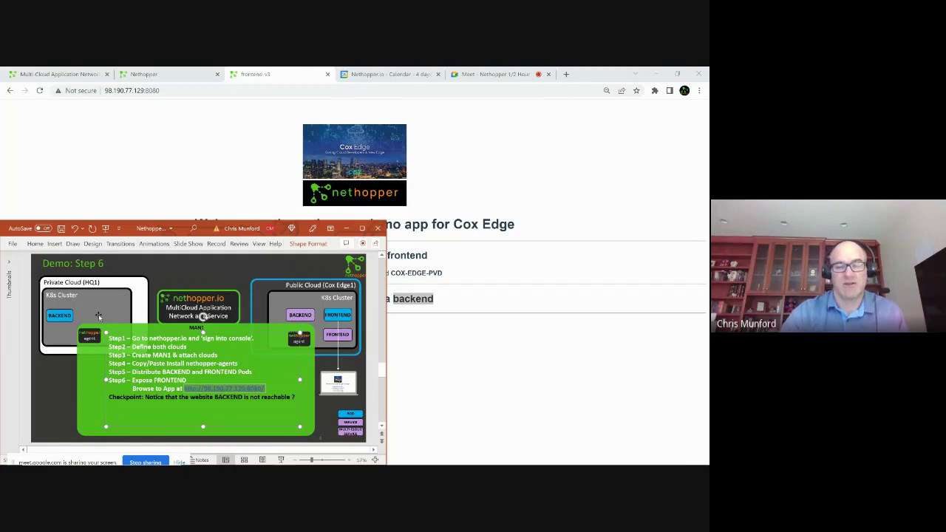
click(306, 422)
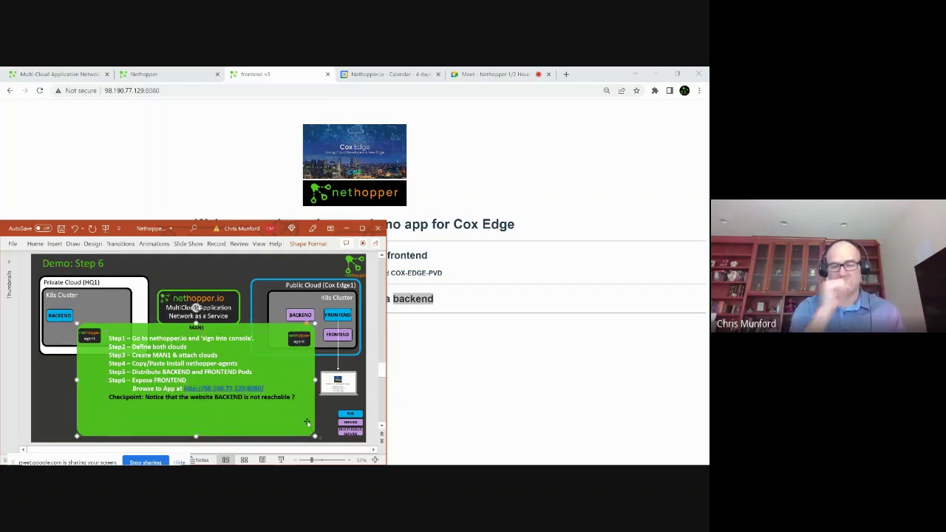
click(383, 410)
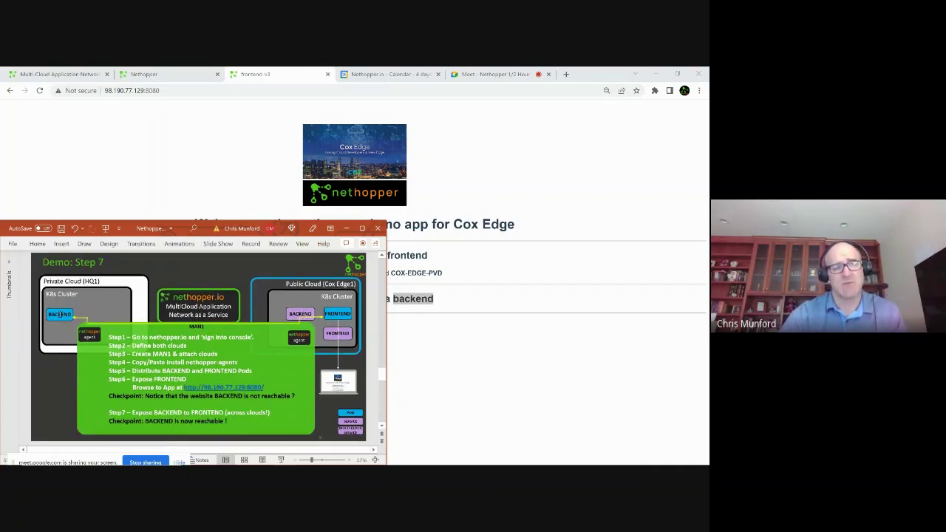
click(60, 314)
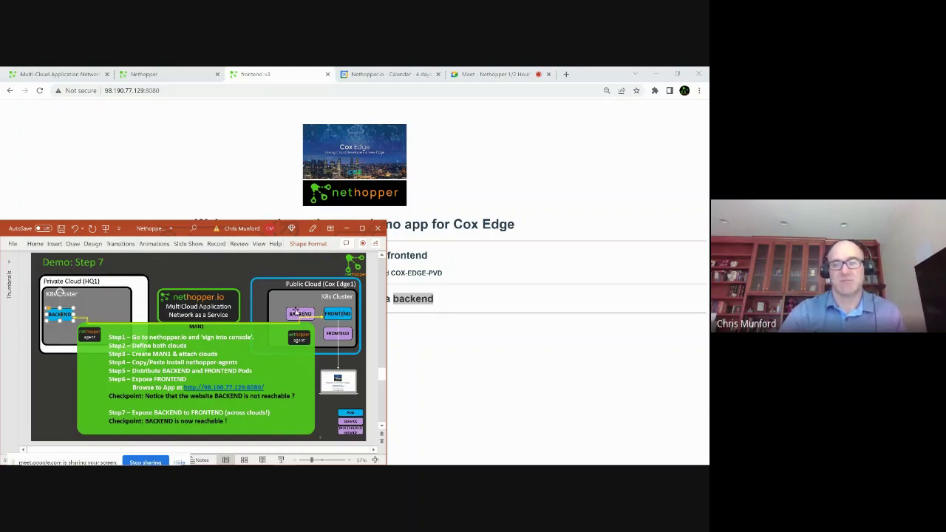
Return to the Nethopper console's Objects page and expose backend-v1 as a service named backend on port 8080 with the edge tag
click(487, 75)
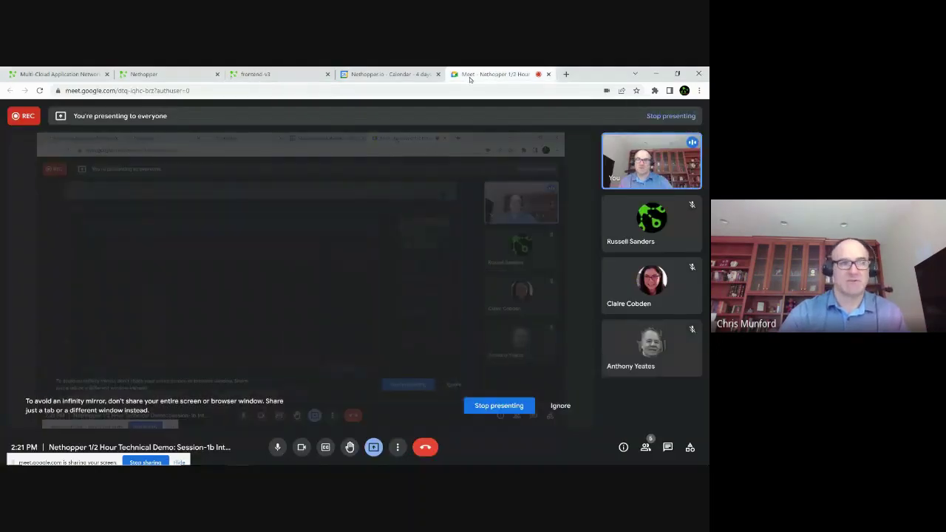
click(76, 75)
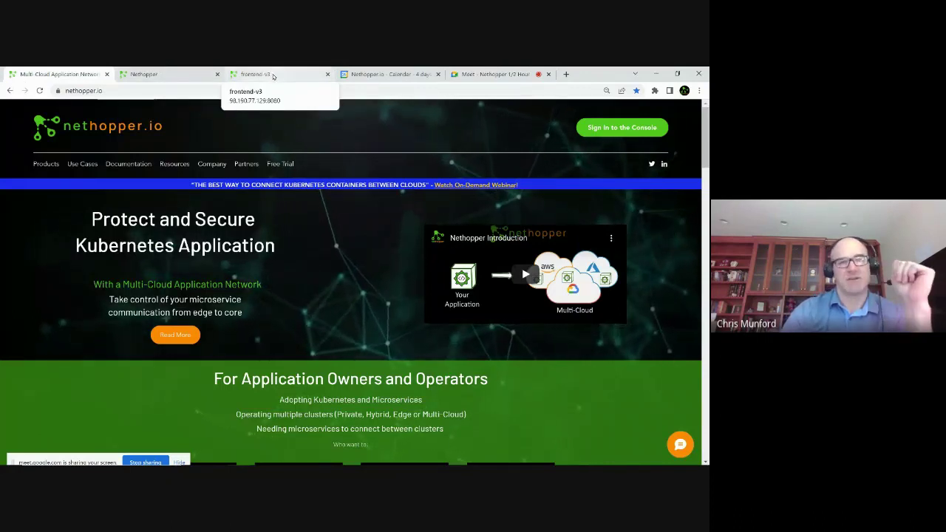
click(166, 75)
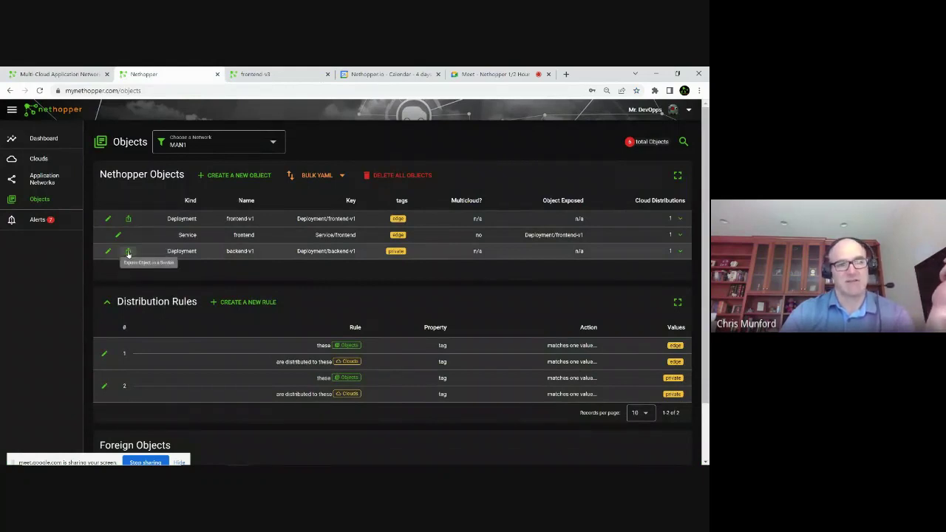
click(129, 252)
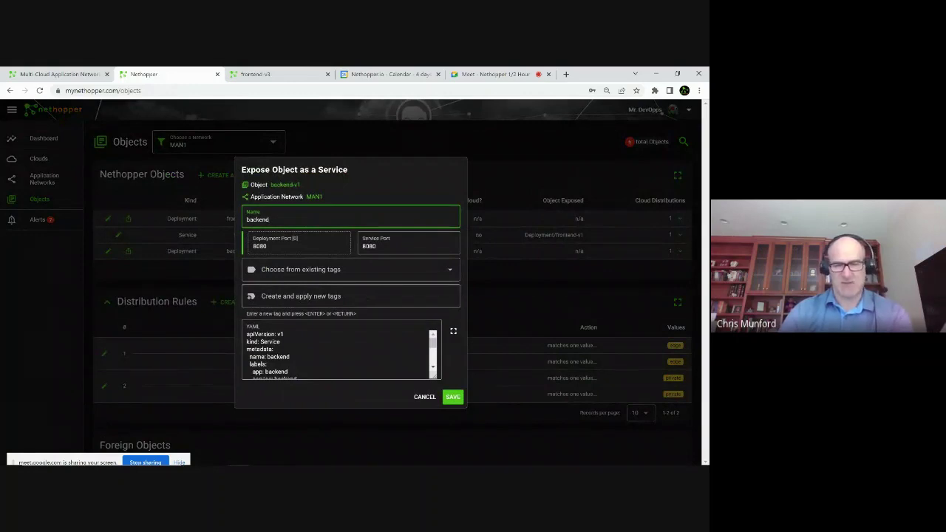
click(368, 269)
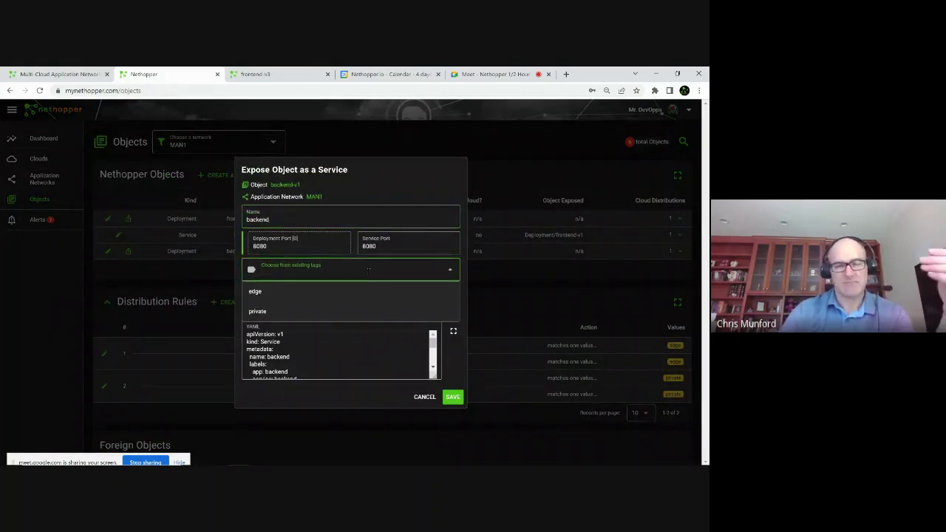
click(271, 294)
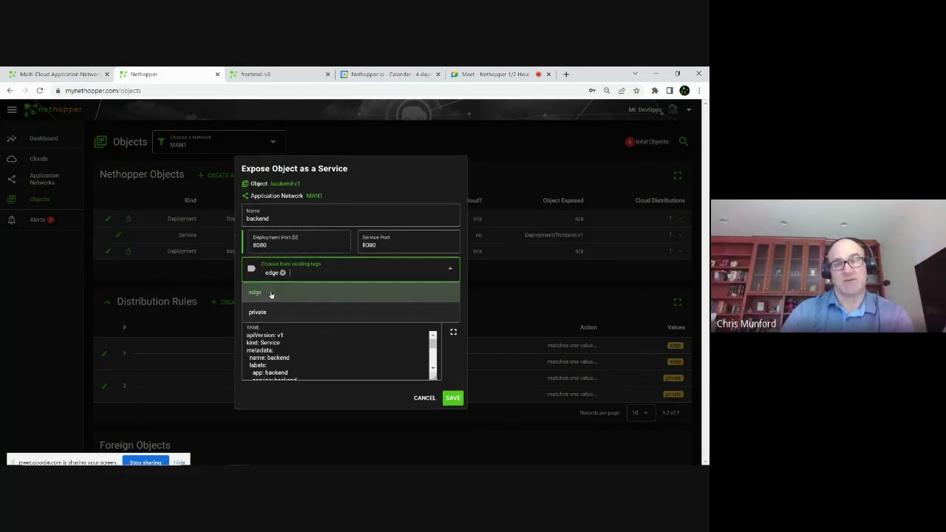
click(453, 398)
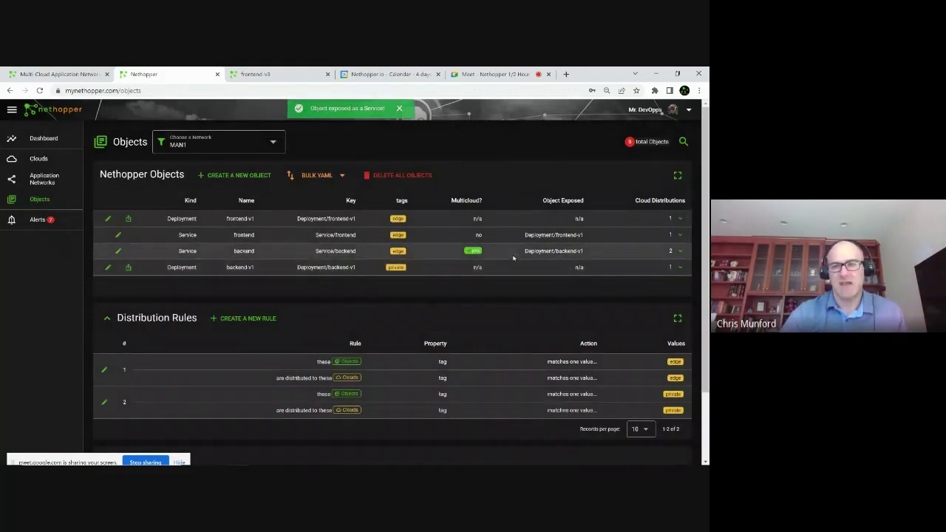
Expand the backend service's cloud distributions and highlight the COX-EDGE-PVD entry
click(678, 252)
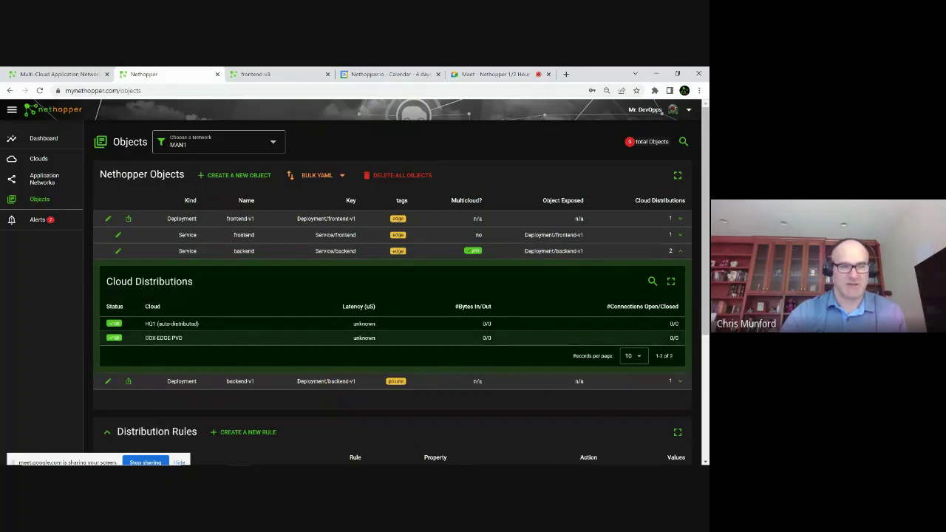
drag(145, 338, 207, 324)
click(156, 339)
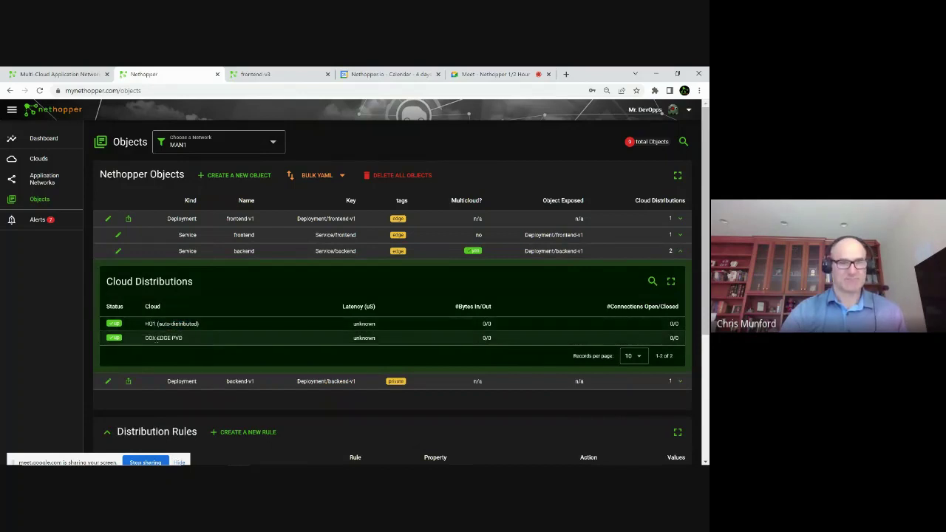
drag(145, 338, 185, 339)
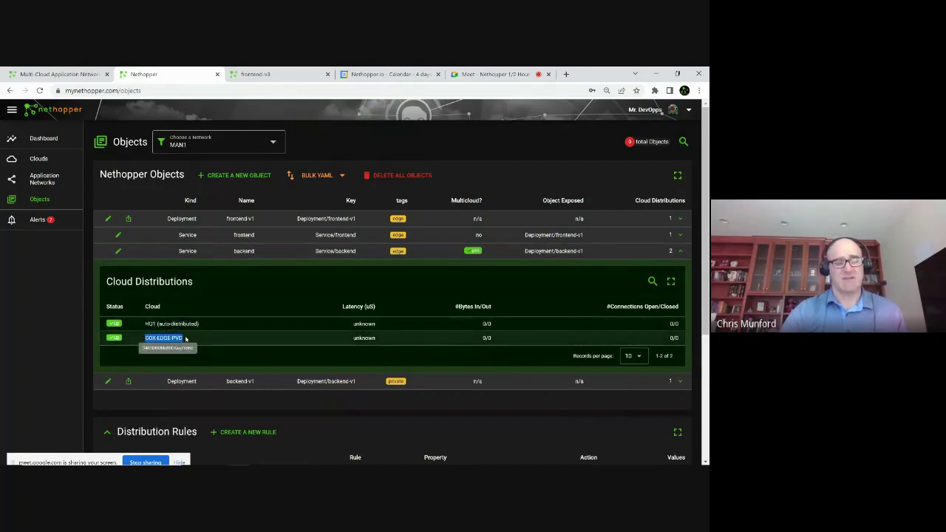
Switch to the COX-EDGE-PVD terminal, list the services with "kubectl get service" and highlight the backend entry
mouse_move(329, 456)
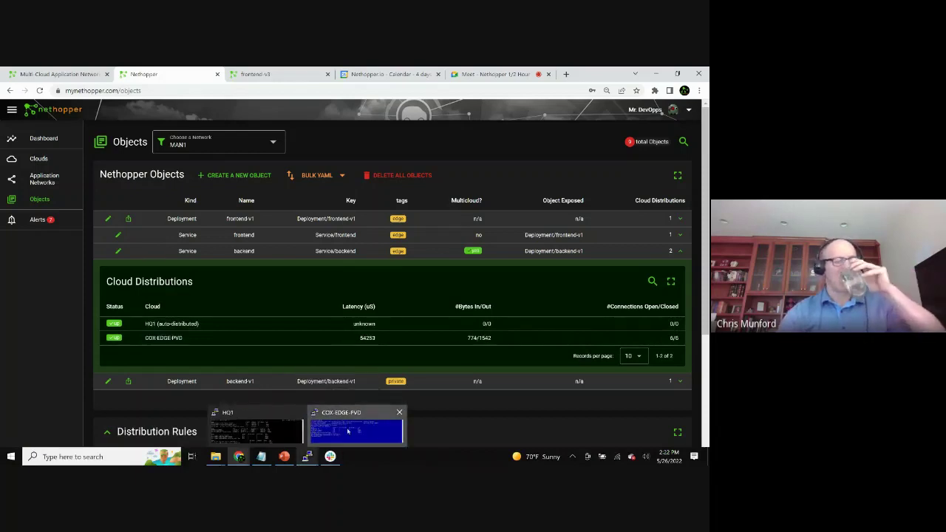
click(347, 431)
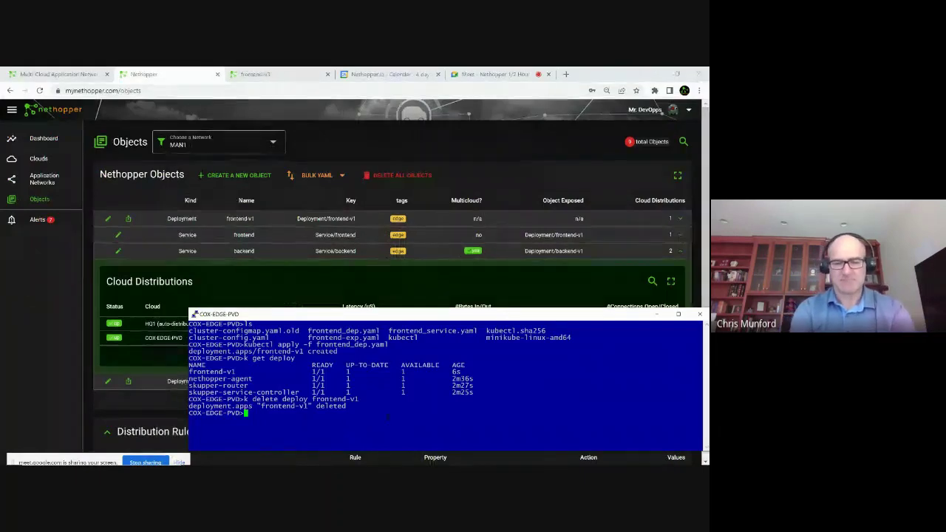
text(kubectl )
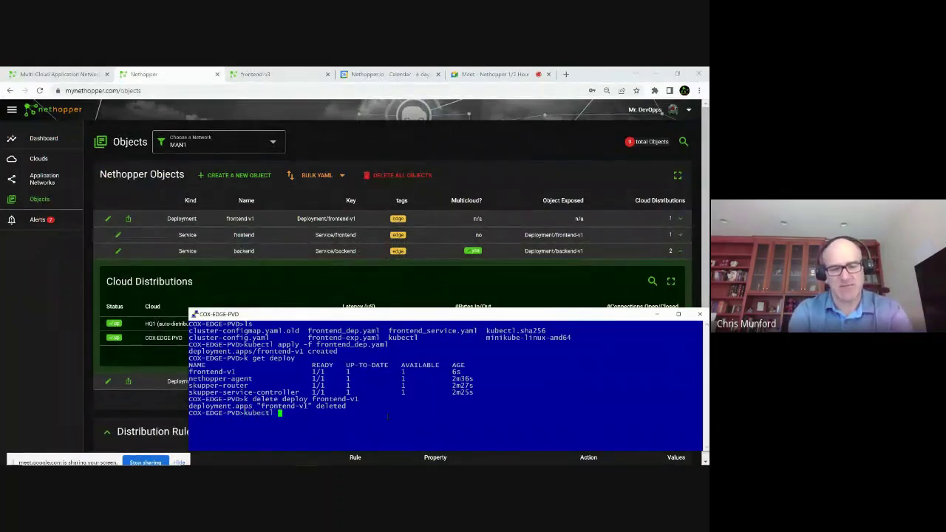
text(get service)
key(Return)
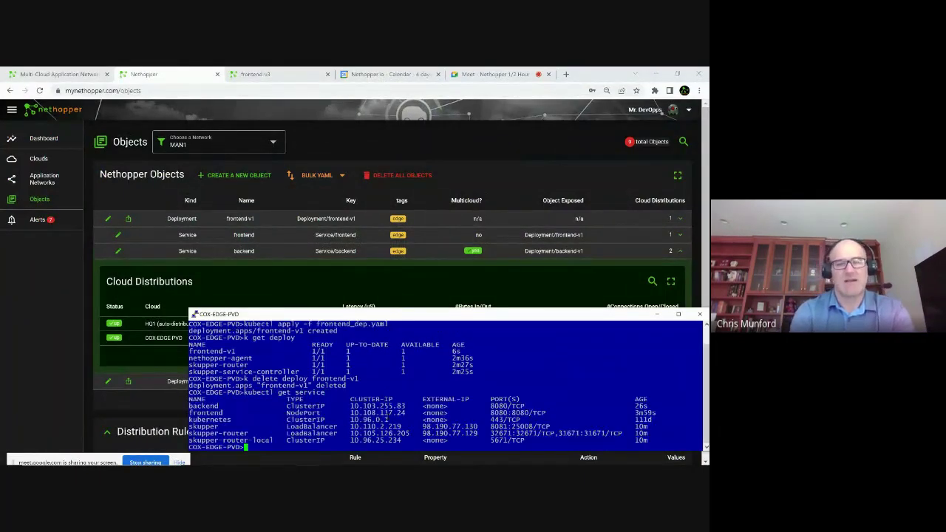
drag(224, 406, 647, 399)
key(Escape)
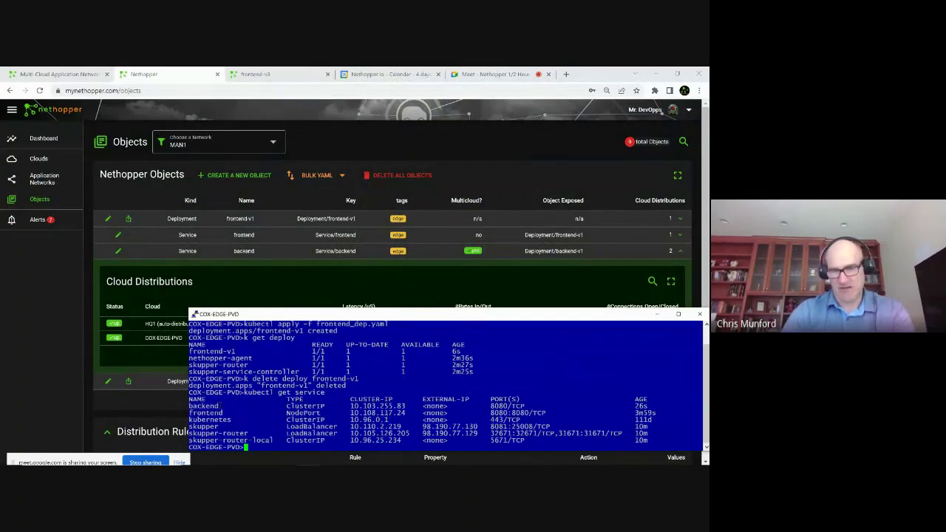
mouse_move(222, 406)
mouse_down()
mouse_move(190, 406)
mouse_move(222, 406)
mouse_up()
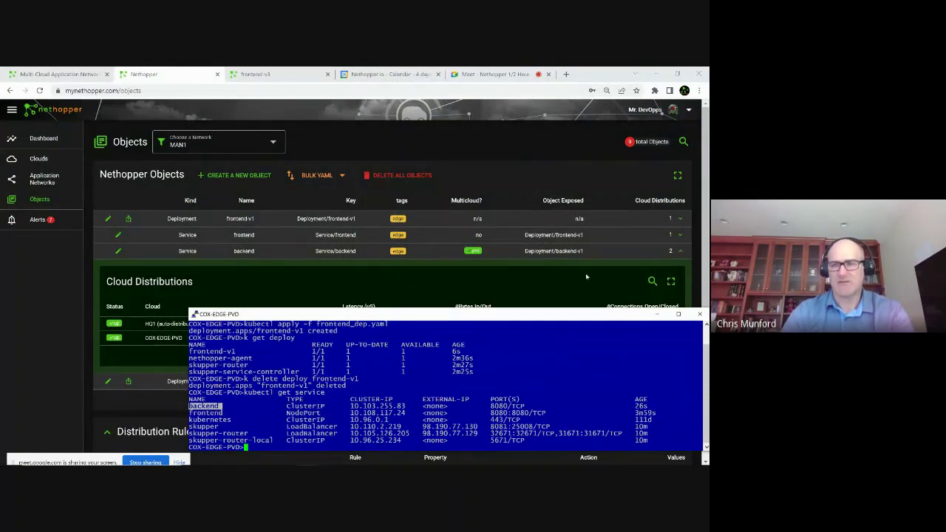
Switch back to the browser, show the frontend demo app and highlight the cluster names of the frontend and the connected backend
click(681, 251)
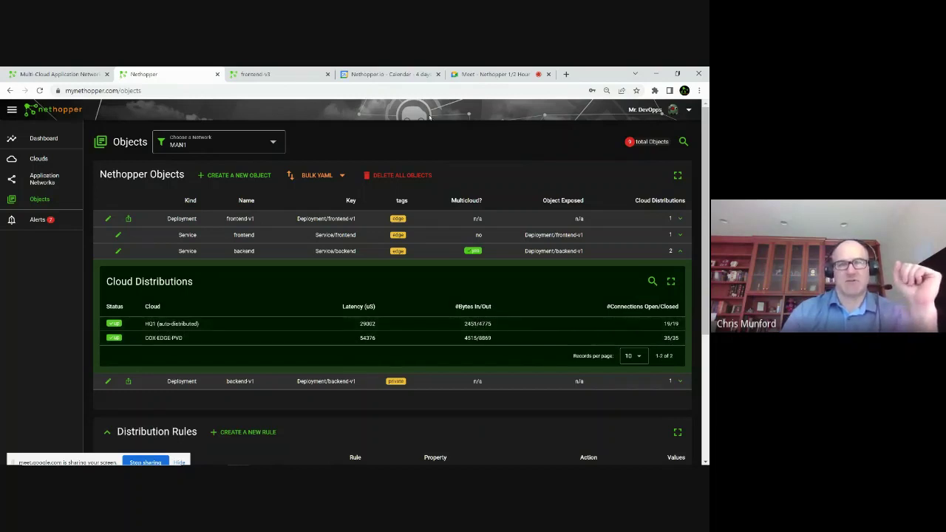
click(296, 77)
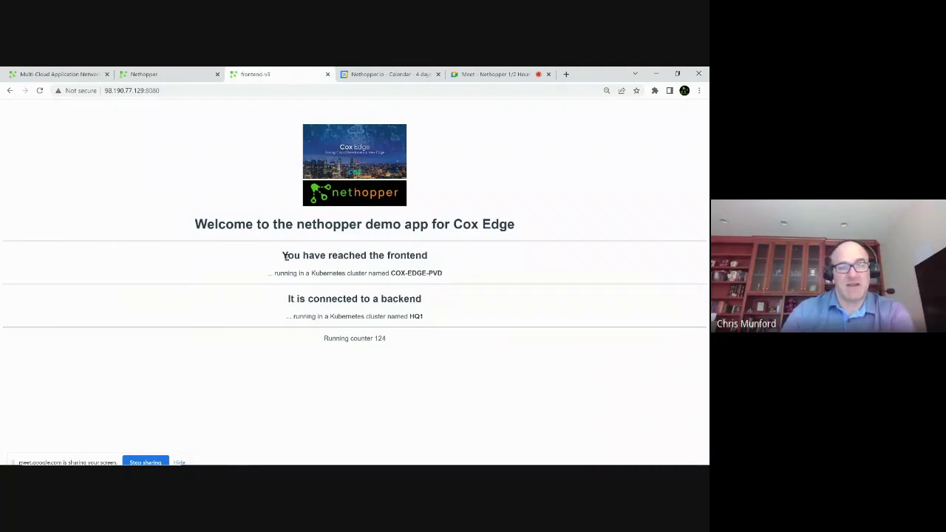
drag(284, 256, 445, 275)
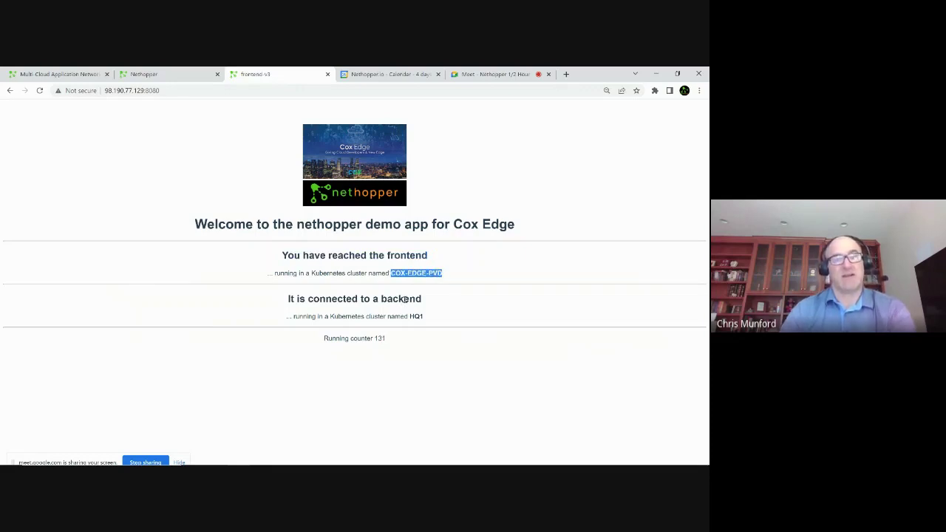
drag(411, 316, 430, 320)
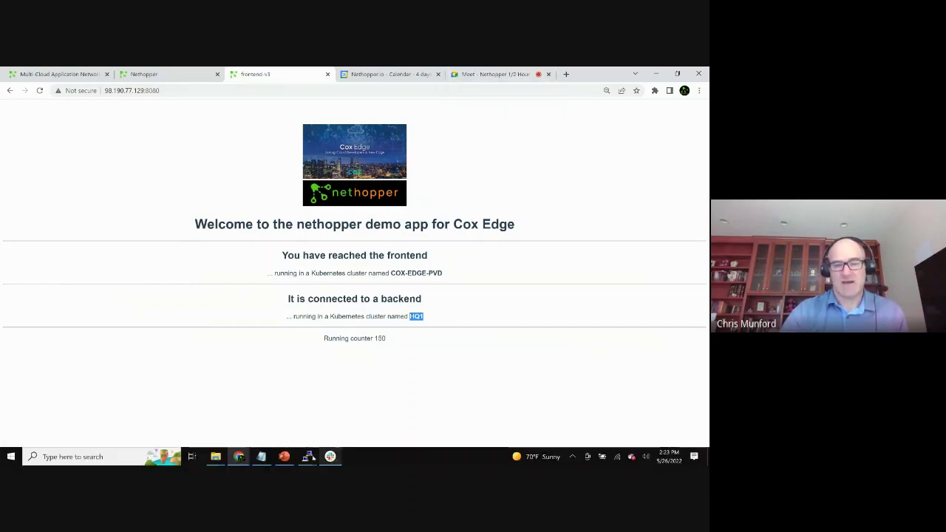
Switch to PowerPoint, maximize its window, advance to the "Try it yourself @ nethopper.io" slide and highlight "source skupper.io"
click(285, 457)
click(324, 413)
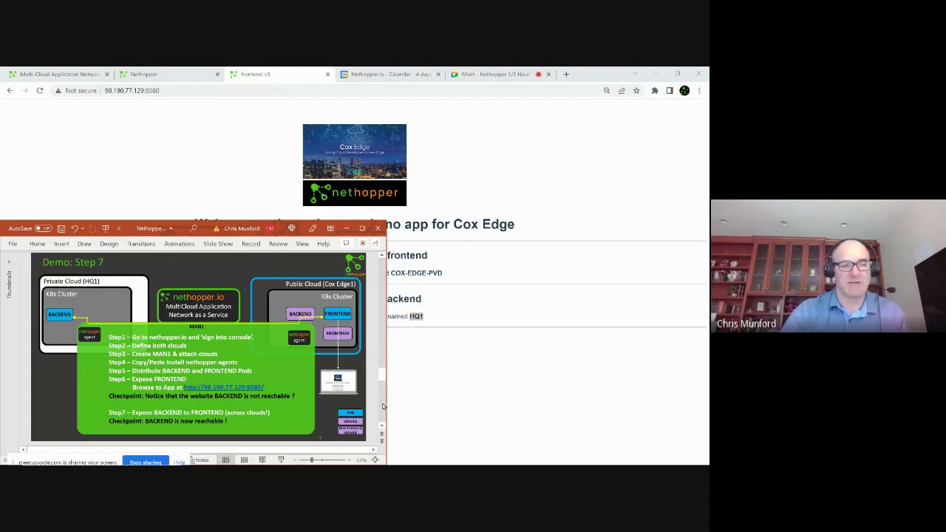
click(362, 228)
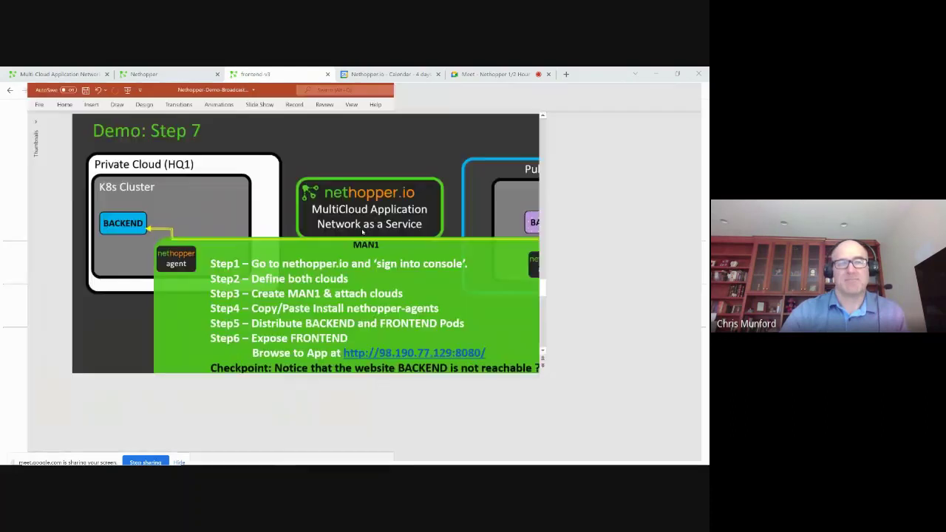
scroll(484, 392, down, 3)
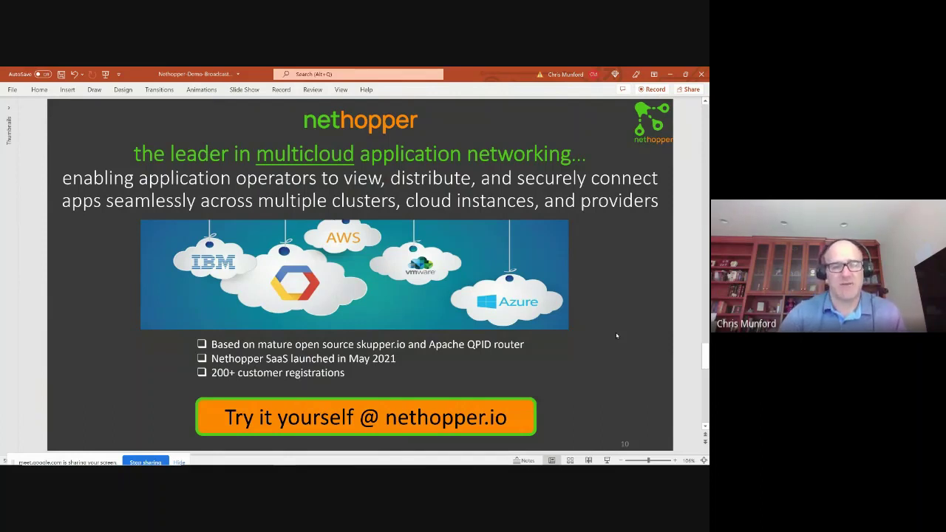
drag(323, 347, 406, 349)
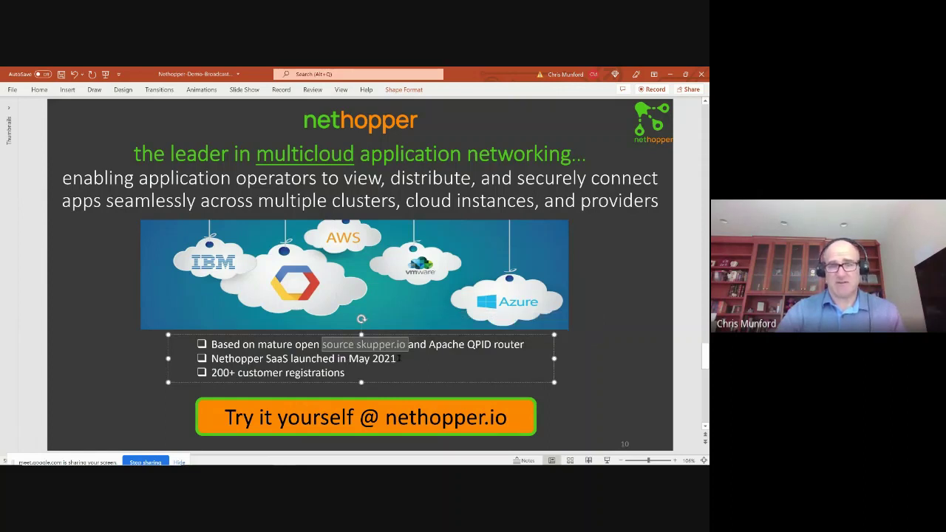
click(600, 409)
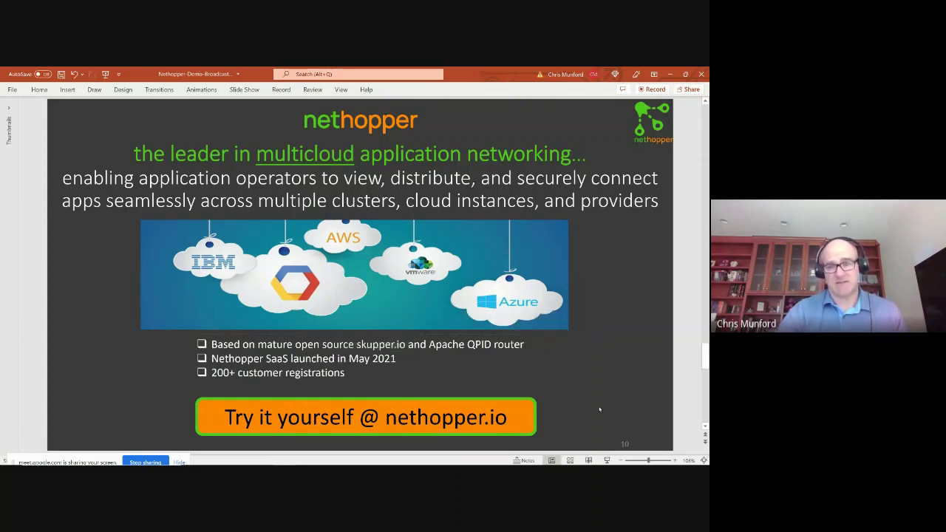